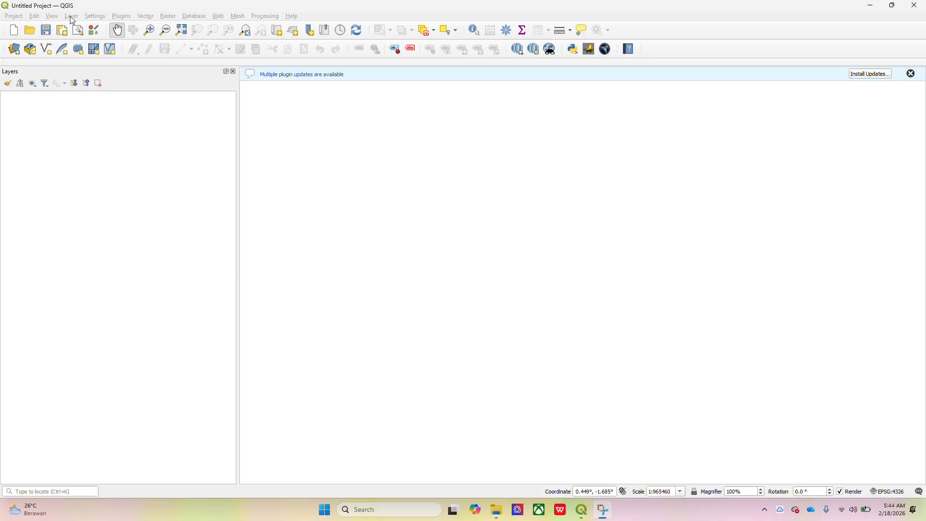
Add the DEMNAS LOGUNG_UTM TIF from the PENILAIAN GIS subfolder to the project as a raster layer.
mouse_move(83, 50)
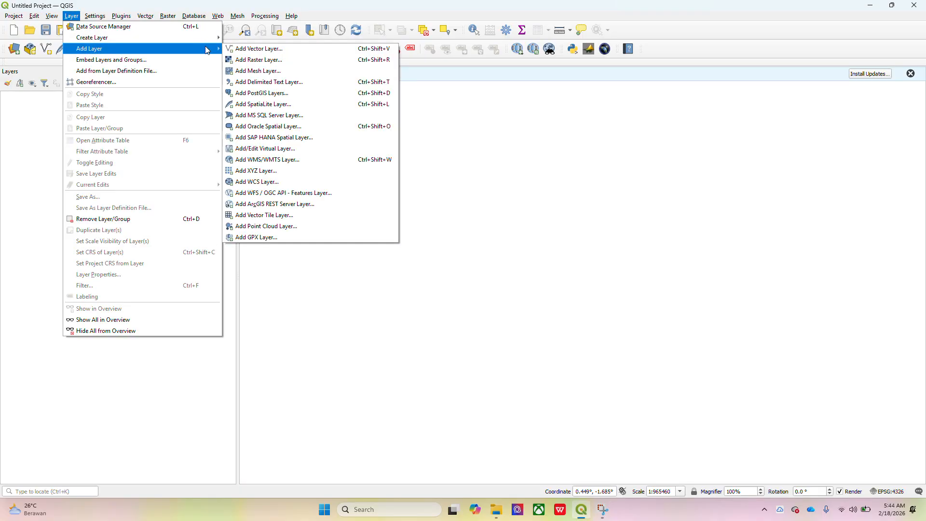
left_click(259, 60)
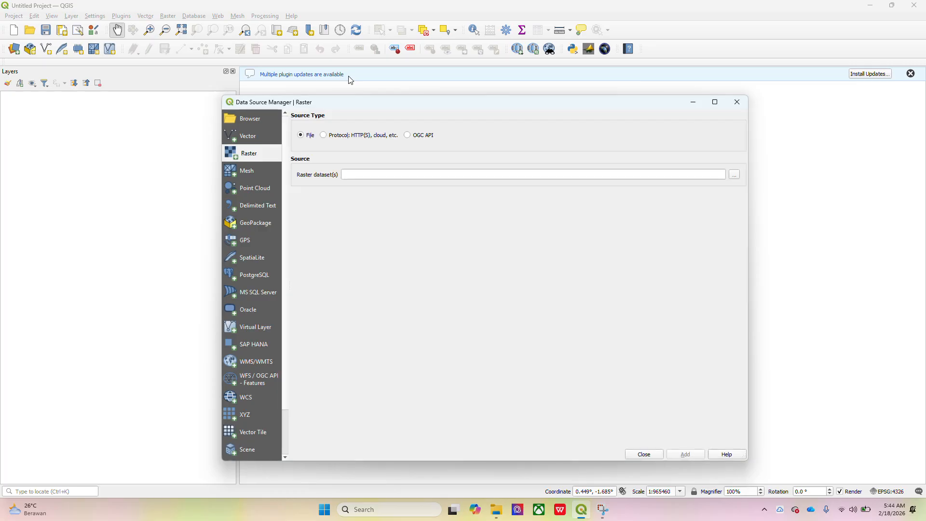
left_click(735, 176)
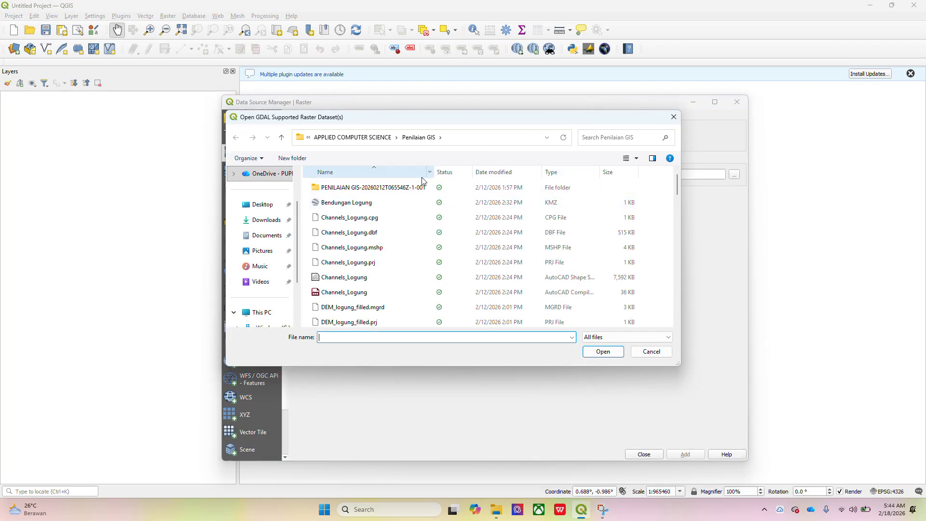
double_click(389, 189)
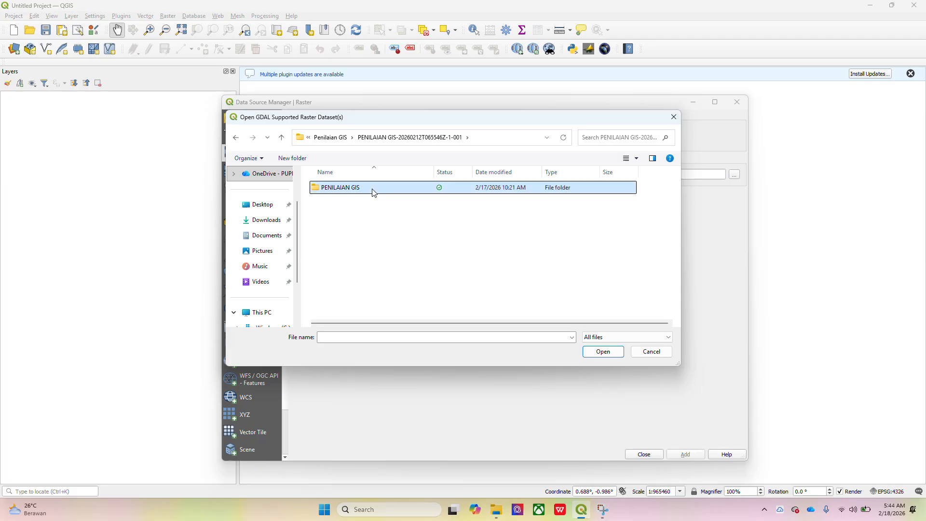
double_click(374, 188)
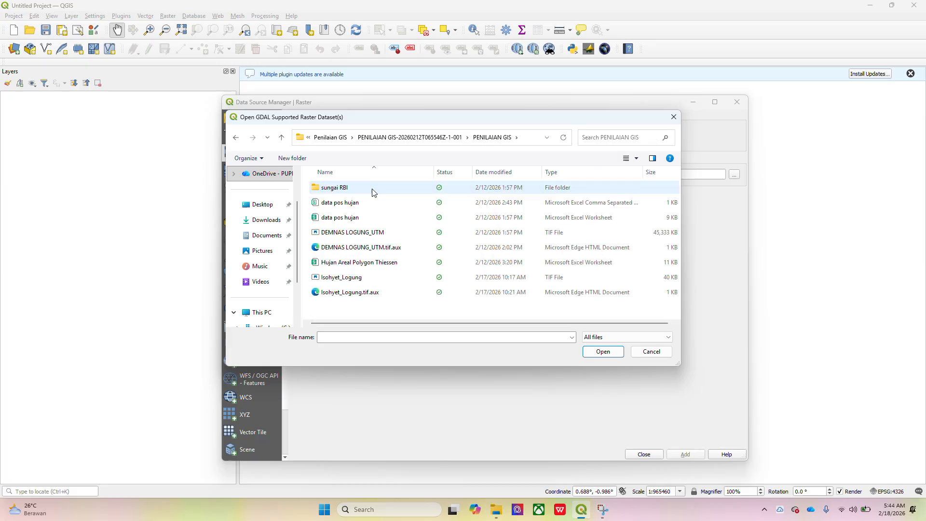
left_click(365, 234)
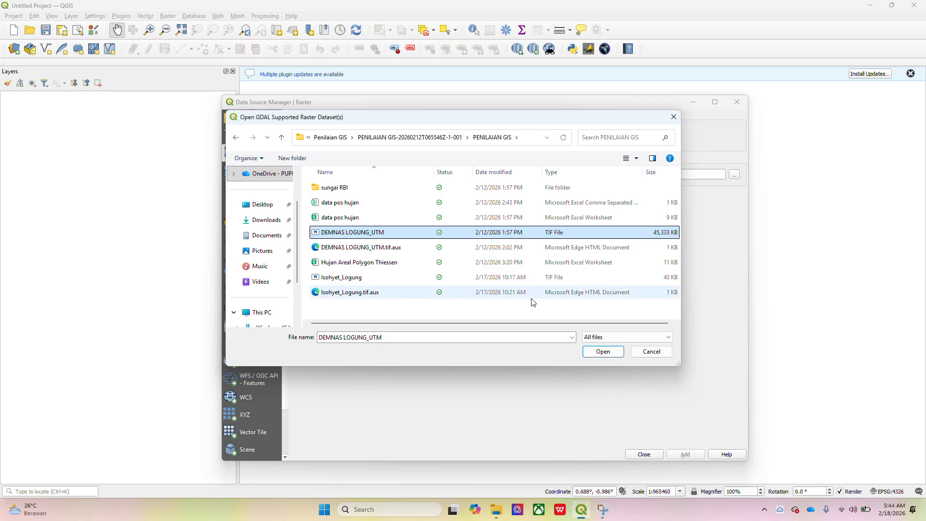
left_click(609, 354)
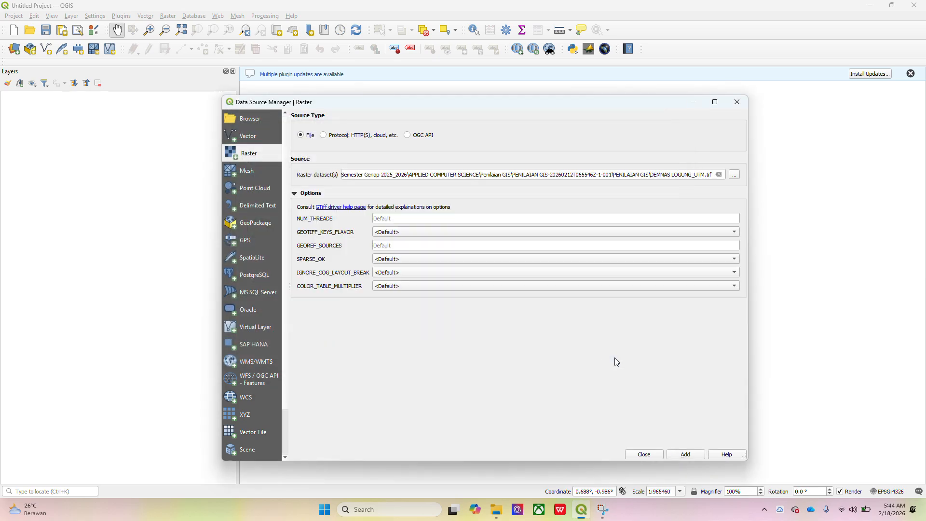
left_click(681, 455)
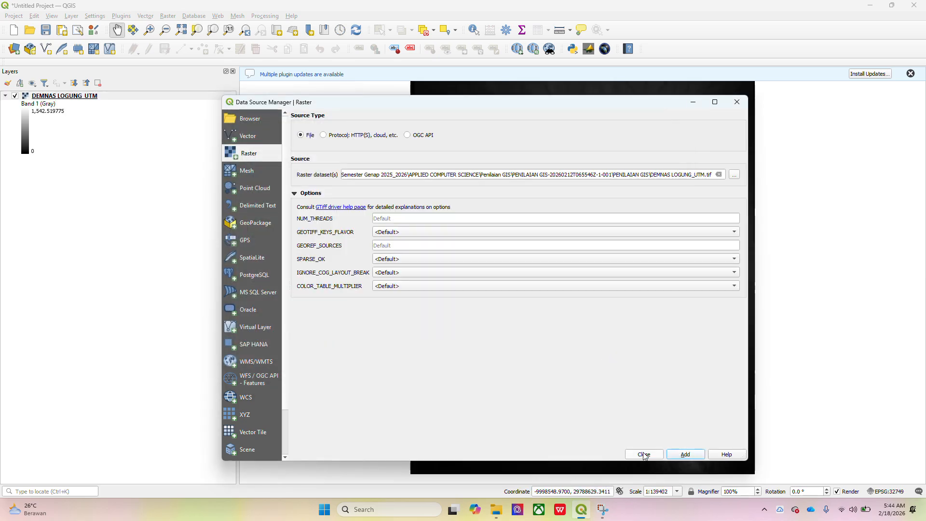
left_click(644, 454)
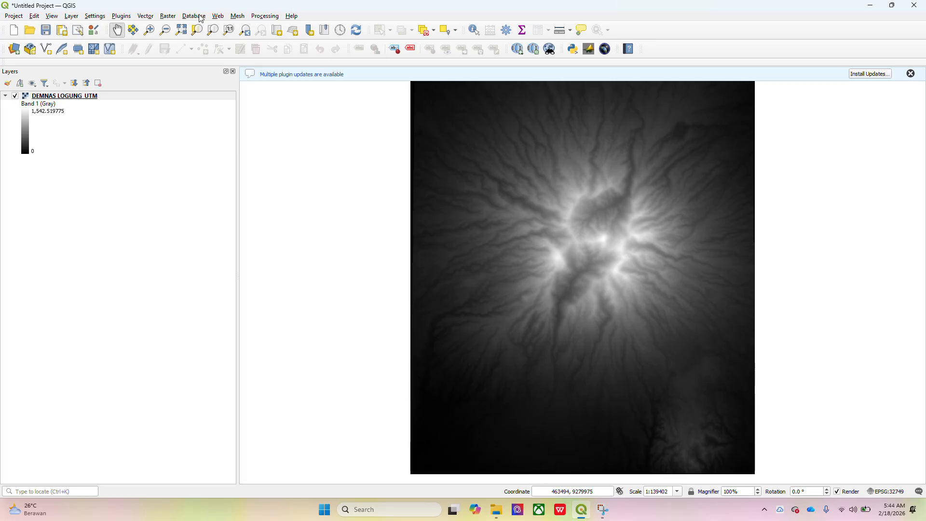
Add the OSM Standard basemap from QuickMapServices to the project.
left_click(218, 16)
mouse_move(232, 38)
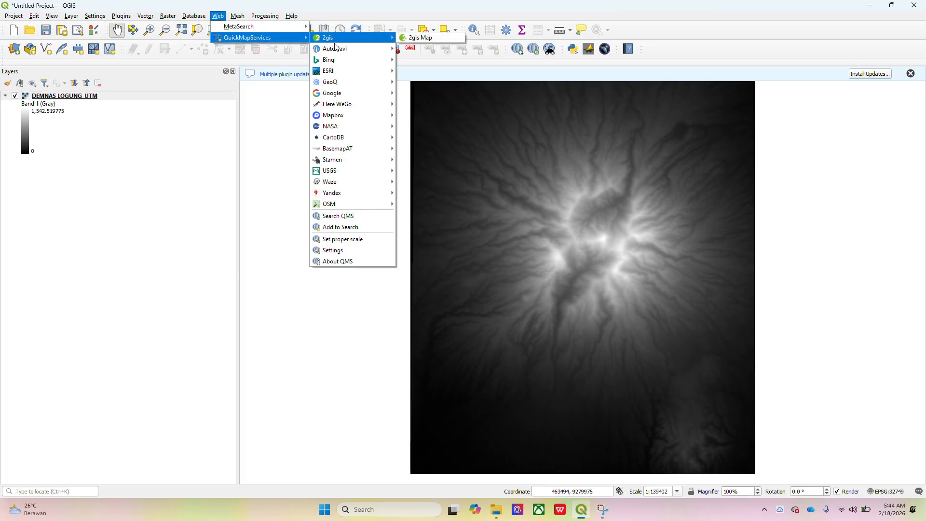
mouse_move(365, 206)
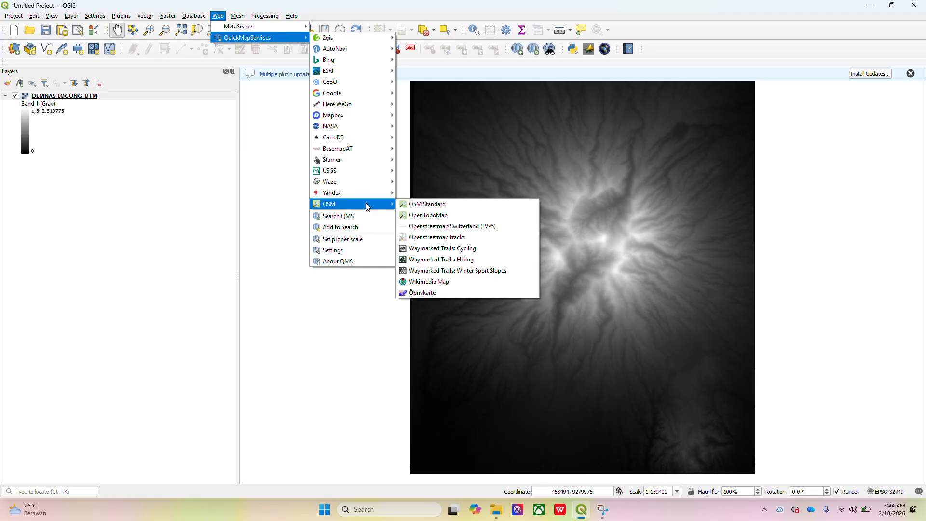
left_click(411, 207)
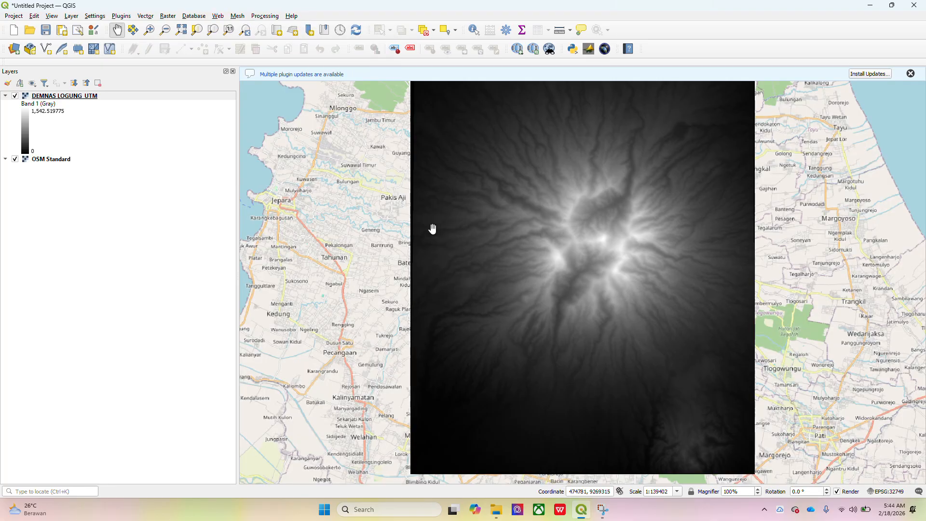
Examine where the DEMNAS LOGUNG_UTM raster lies on Java relative to the surrounding OSM basemap.
scroll(432, 228, "down", 1)
scroll(432, 228, "down", 7)
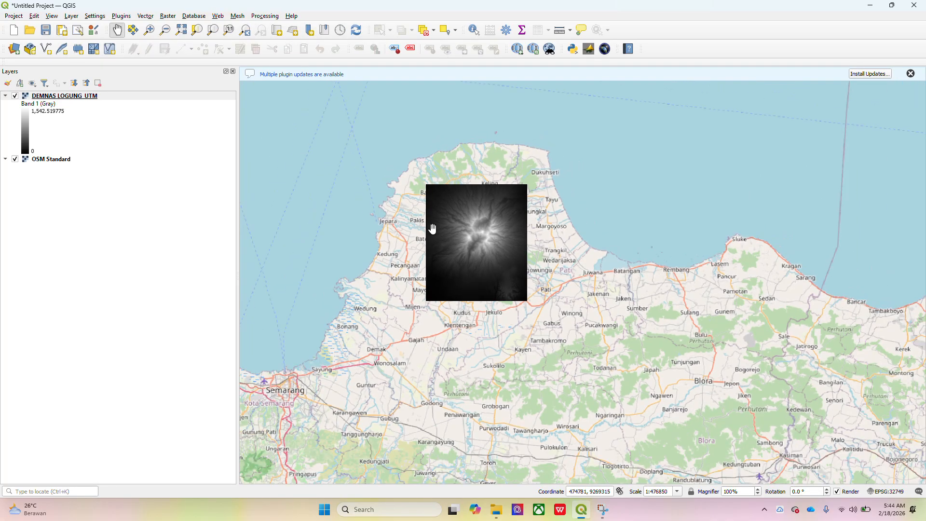
scroll(466, 218, "up", 1)
scroll(465, 217, "up", 2)
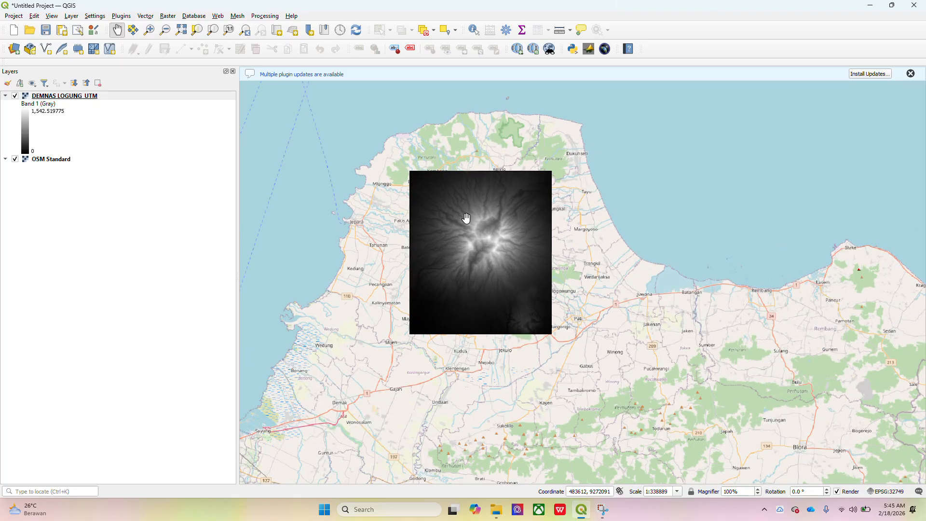
scroll(466, 217, "down", 4)
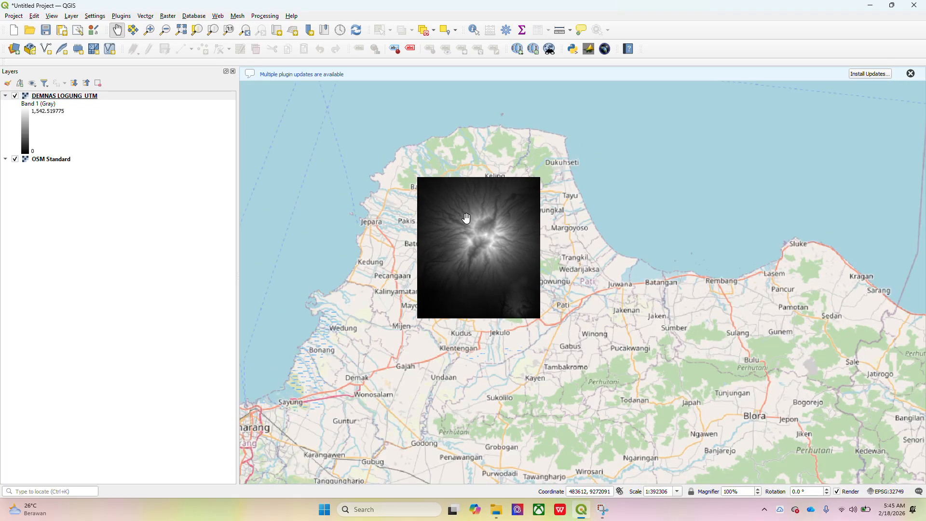
scroll(466, 219, "down", 2)
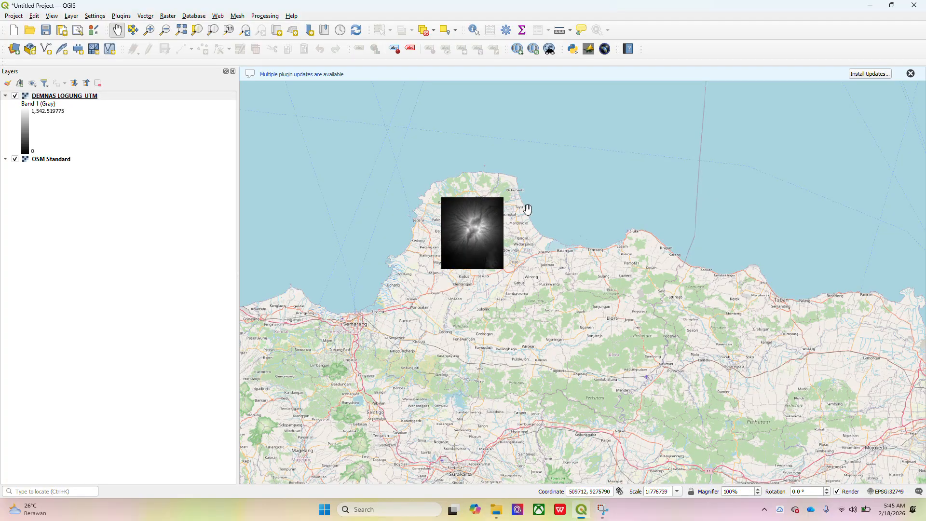
scroll(472, 229, "down", 4)
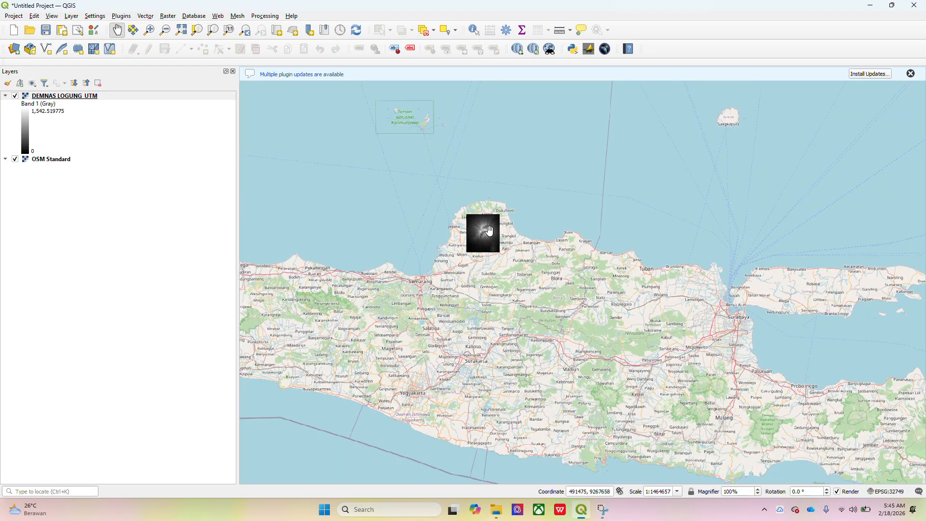
scroll(459, 222, "up", 3)
scroll(458, 222, "up", 1)
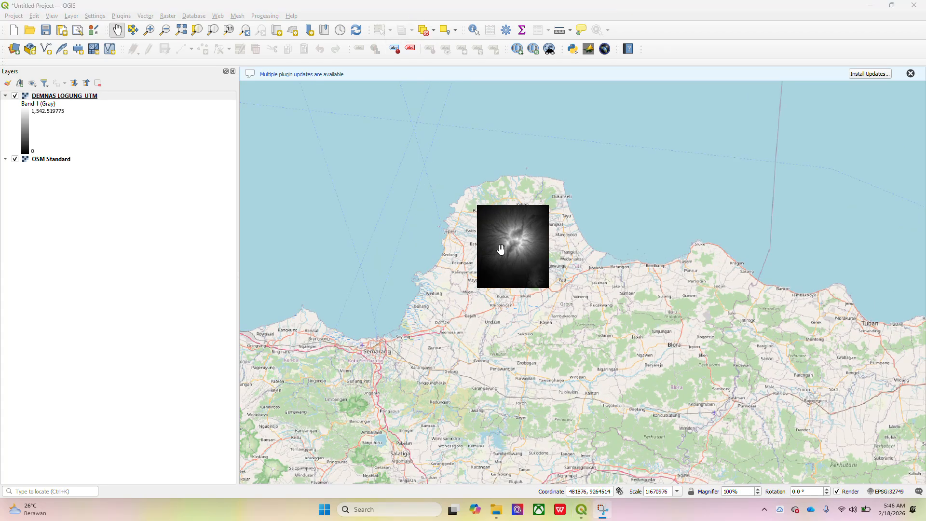
scroll(501, 250, "up", 1)
scroll(501, 249, "up", 2)
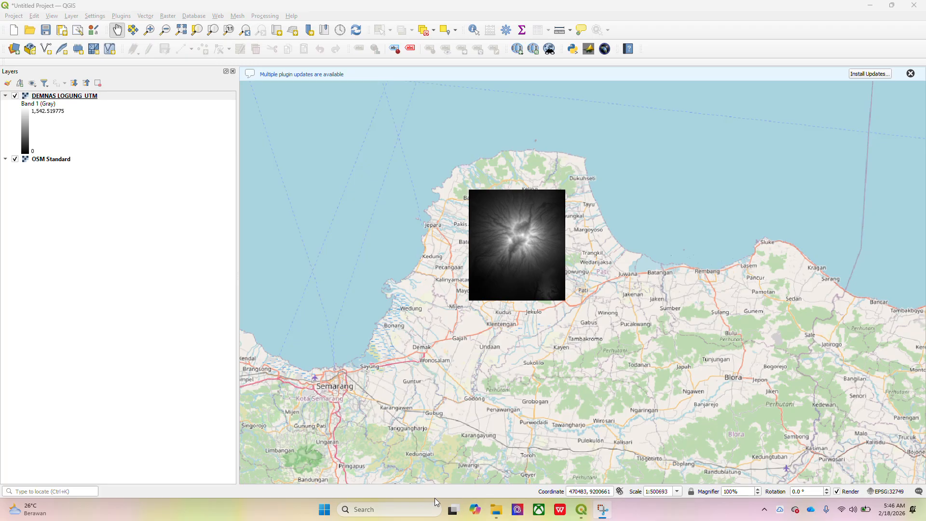
Search Windows for "edge" and switch to Microsoft Edge.
left_click(393, 510)
type("edeg")
key("BackSpace")
key("BackSpace")
type("ge")
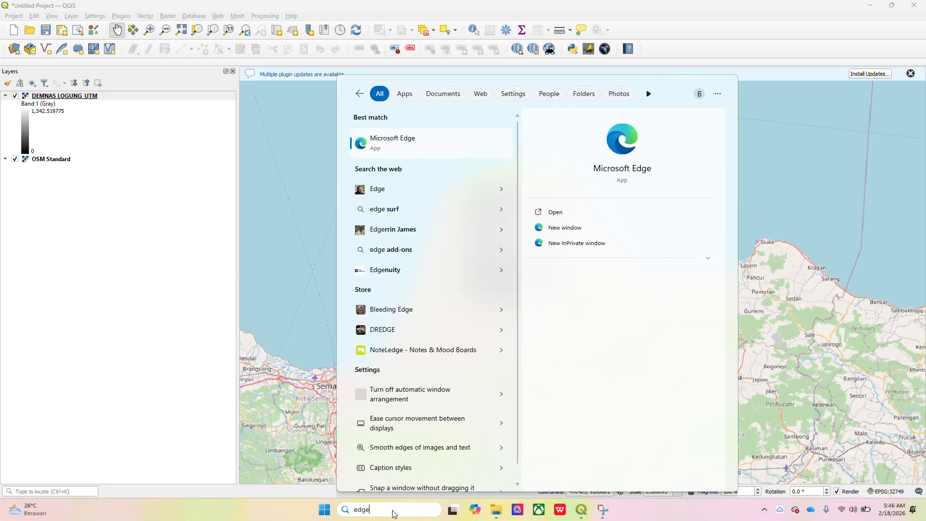
left_click(409, 141)
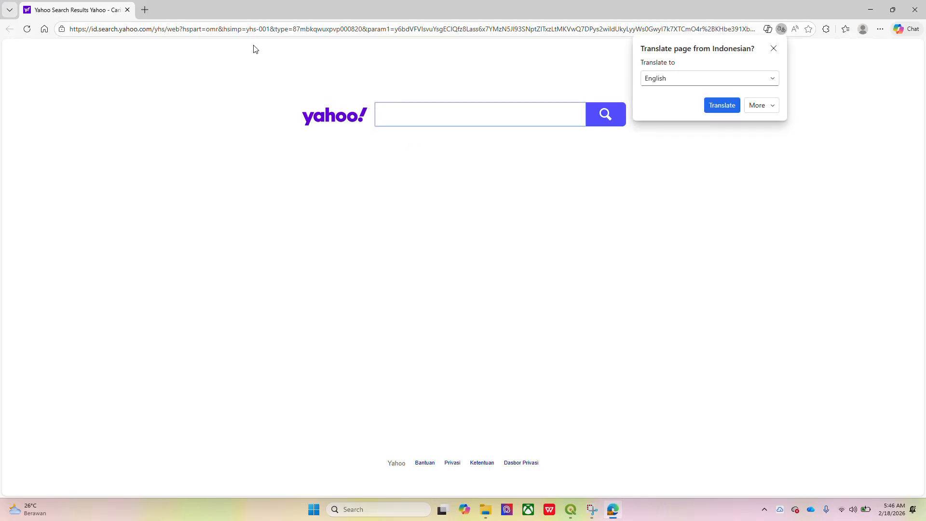
Go to the Ina-Geoportal site at tanahair.indonesia.go.id/portal-web/.
left_click(258, 28)
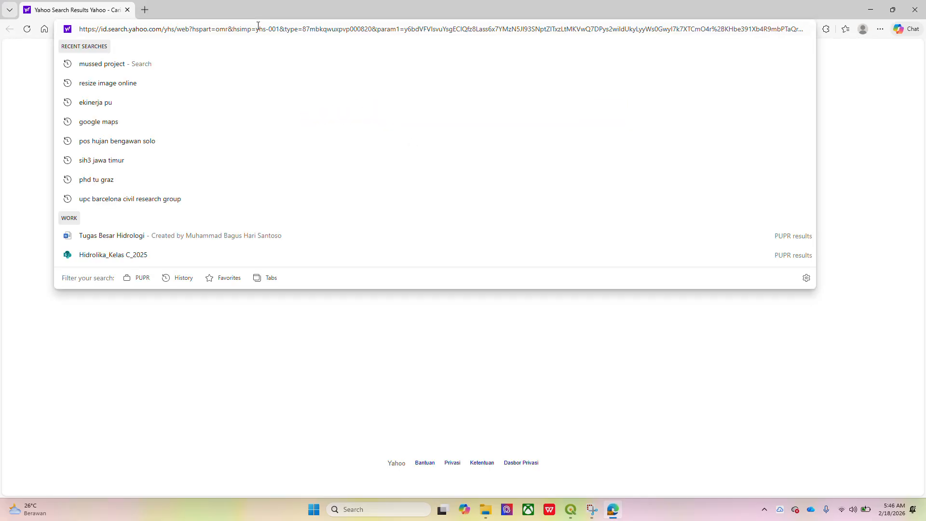
type("t")
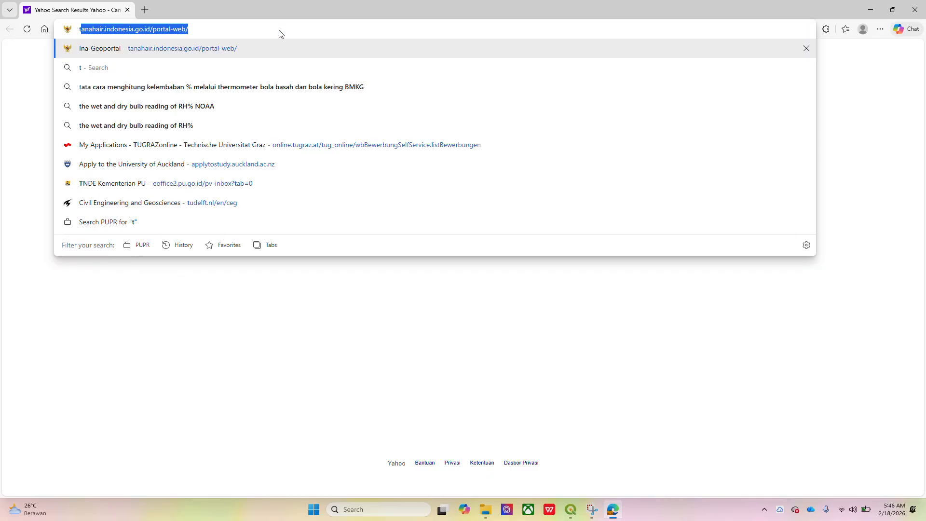
type("ana")
key("Return")
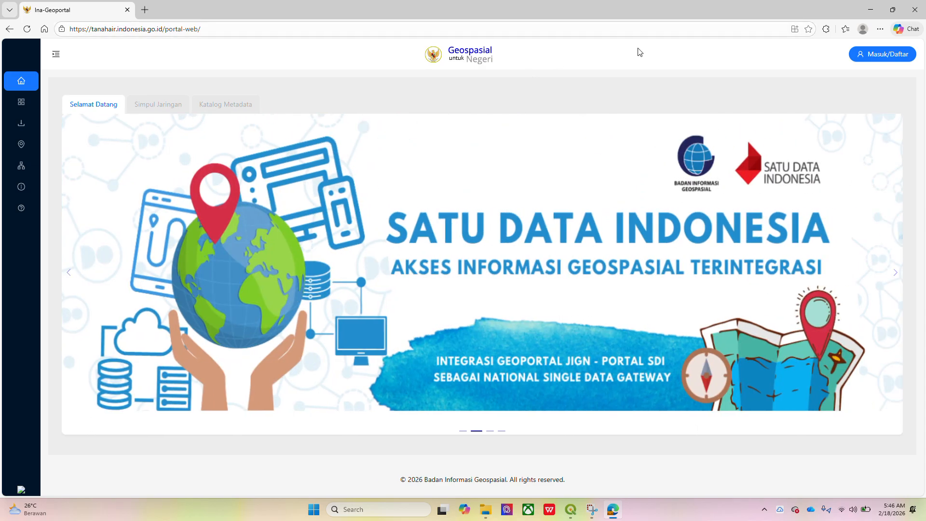
Log in to Ina-Geoportal with the saved account e-mail and password.
left_click(881, 56)
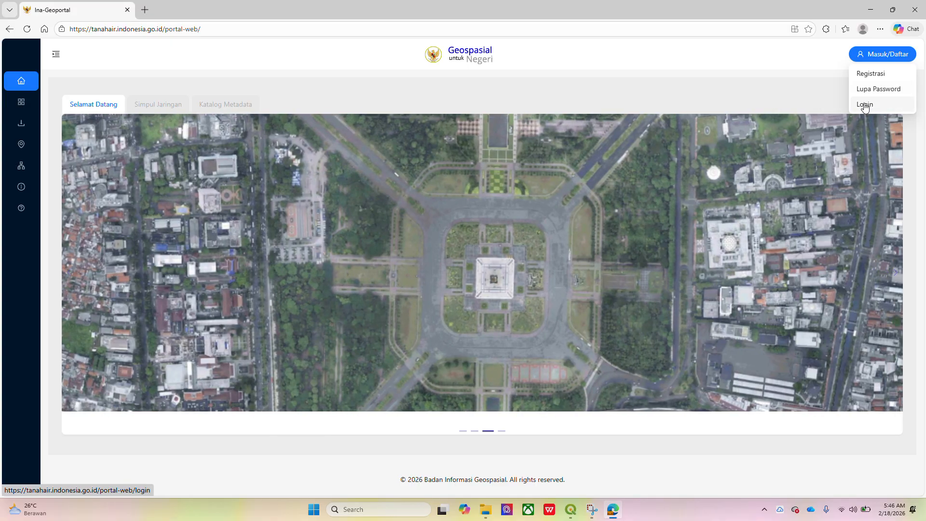
left_click(865, 105)
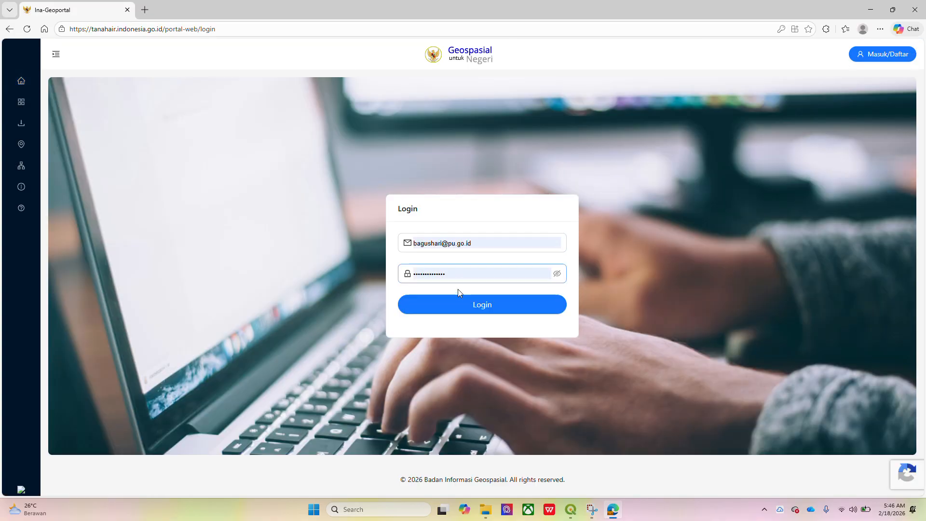
left_click(459, 305)
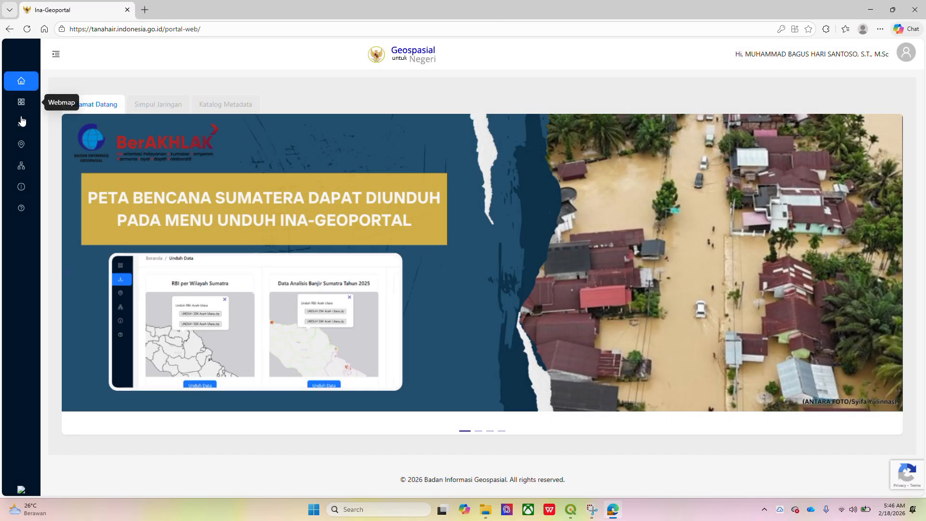
Open the Data Demnas download map from the portal's Unduh Data section.
left_click(21, 126)
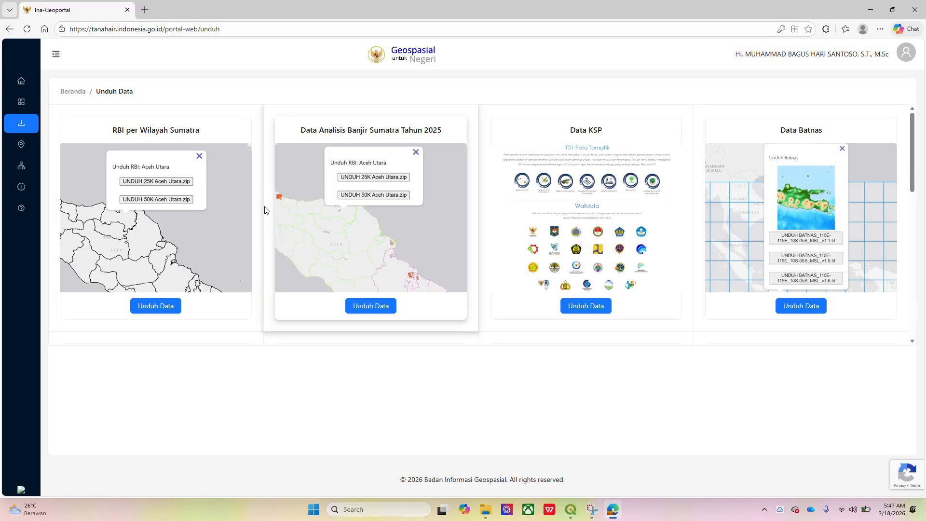
scroll(314, 210, "down", 1)
scroll(315, 213, "down", 3)
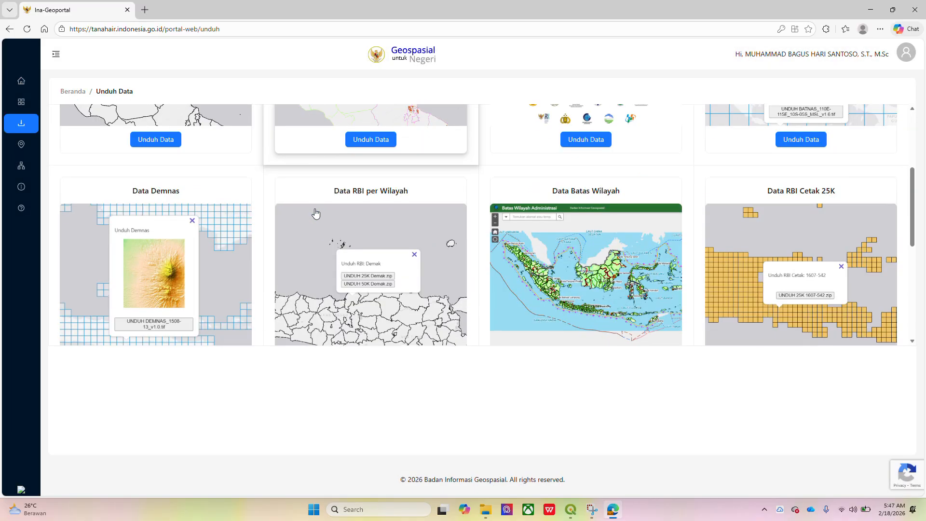
scroll(217, 208, "down", 1)
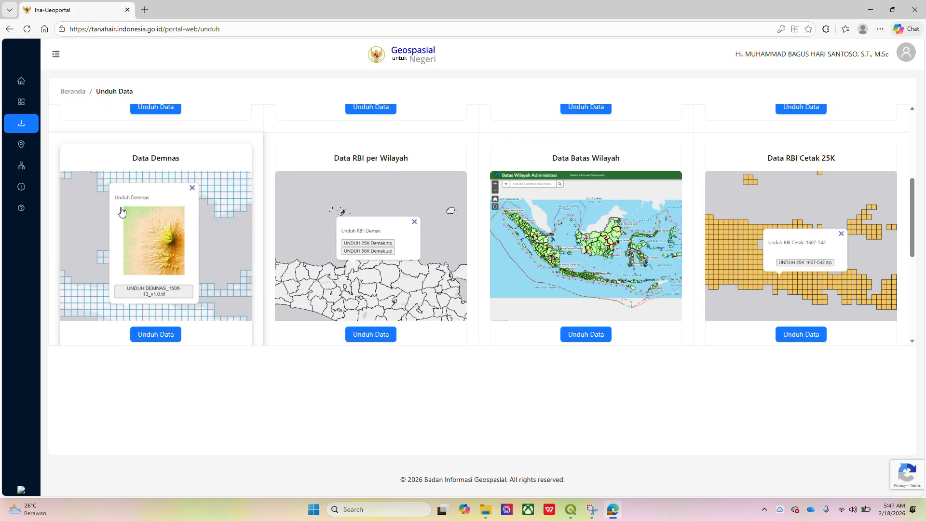
scroll(191, 250, "down", 1)
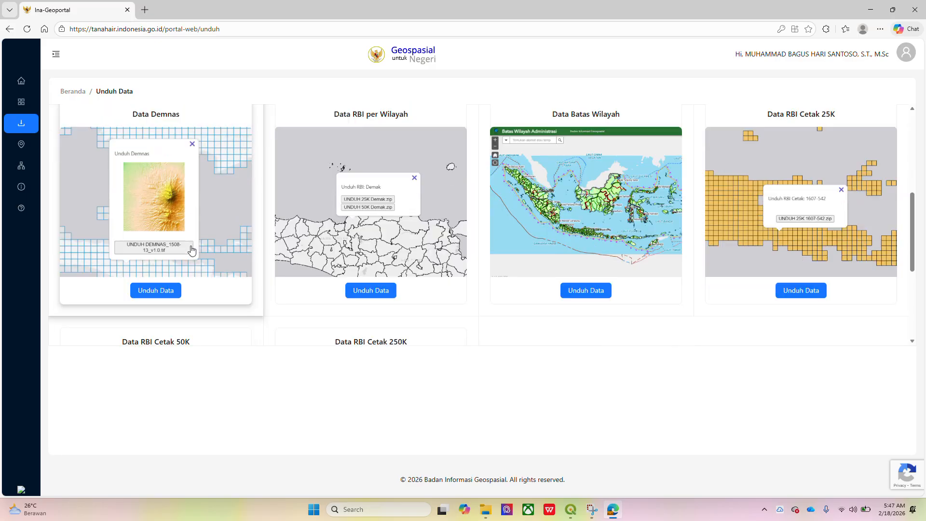
left_click(162, 289)
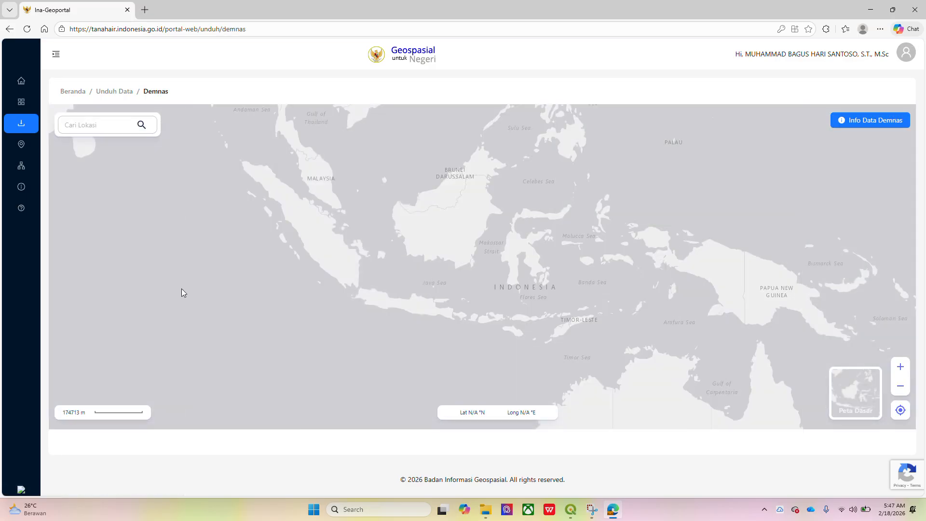
Download the DEMNAS_1409-34_v1.0.tif tile from the grid over Java's north coast and switch to QGIS.
scroll(433, 299, "up", 1)
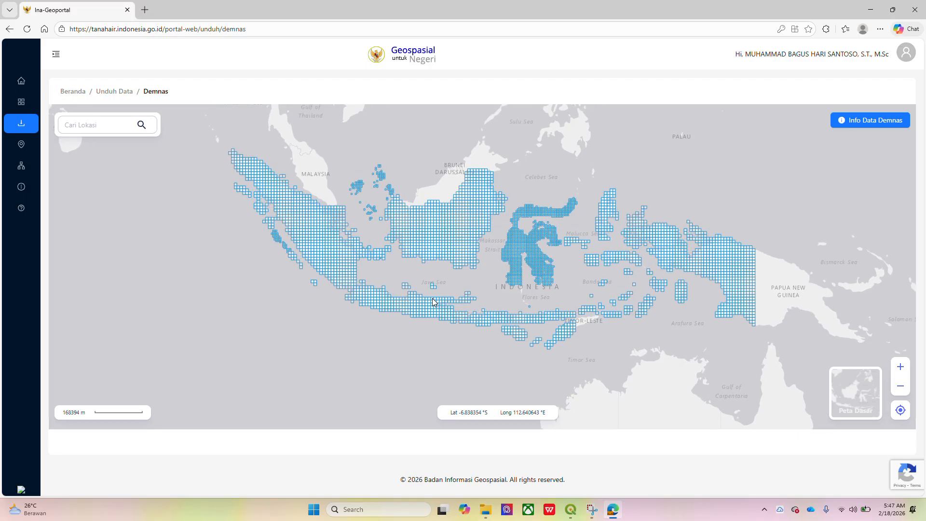
scroll(433, 302, "up", 4)
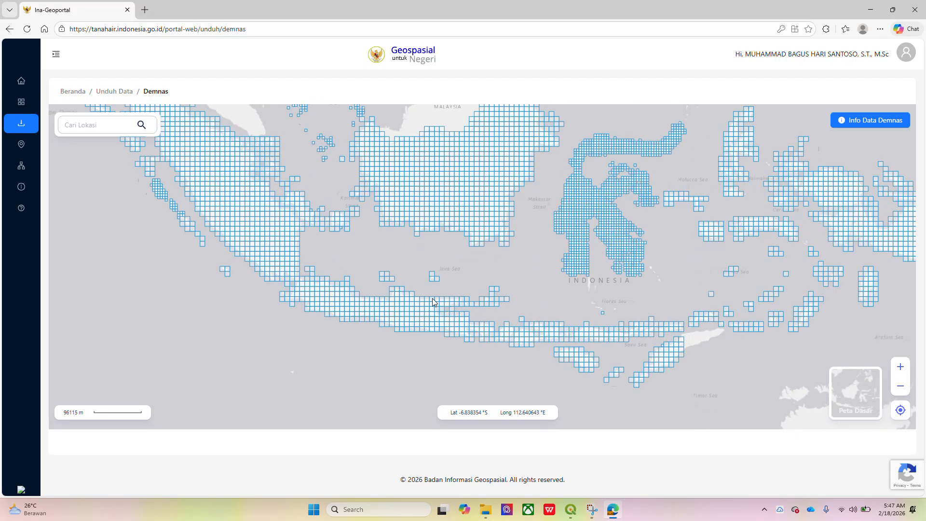
scroll(433, 301, "up", 4)
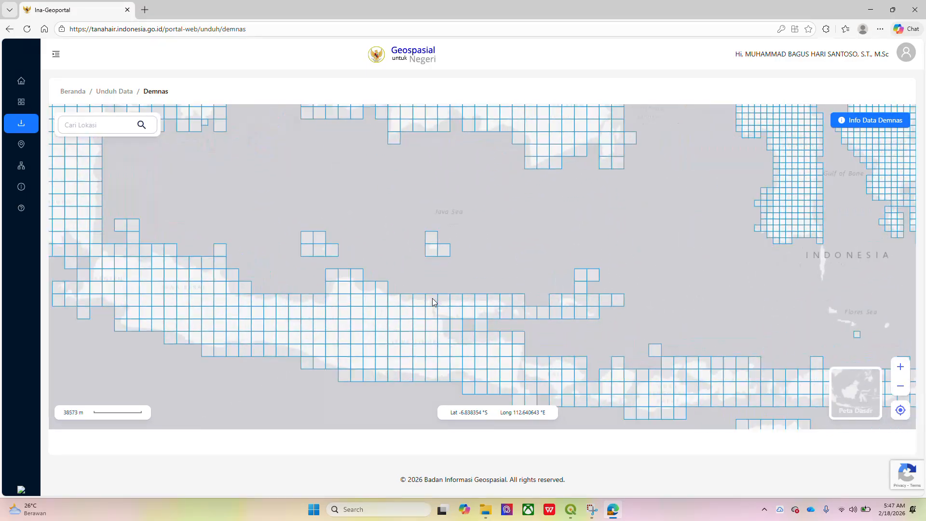
left_click(334, 290)
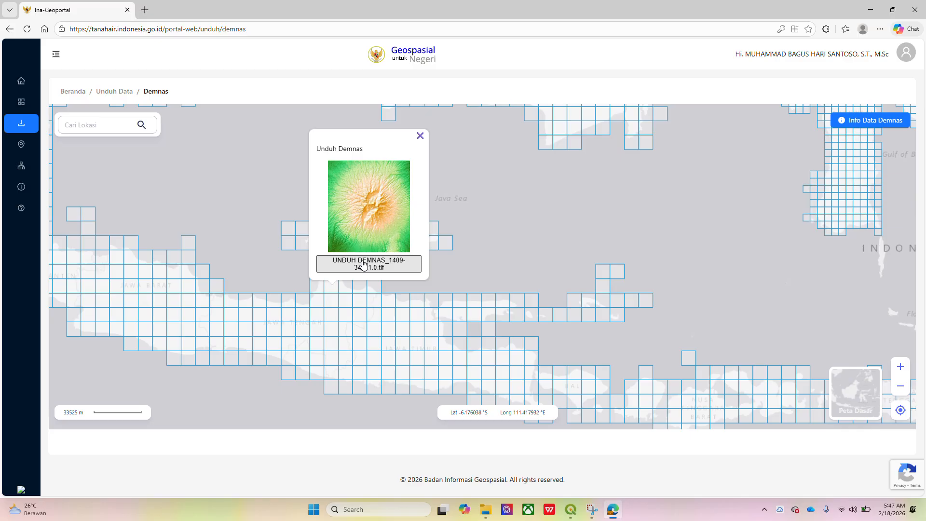
left_click(364, 265)
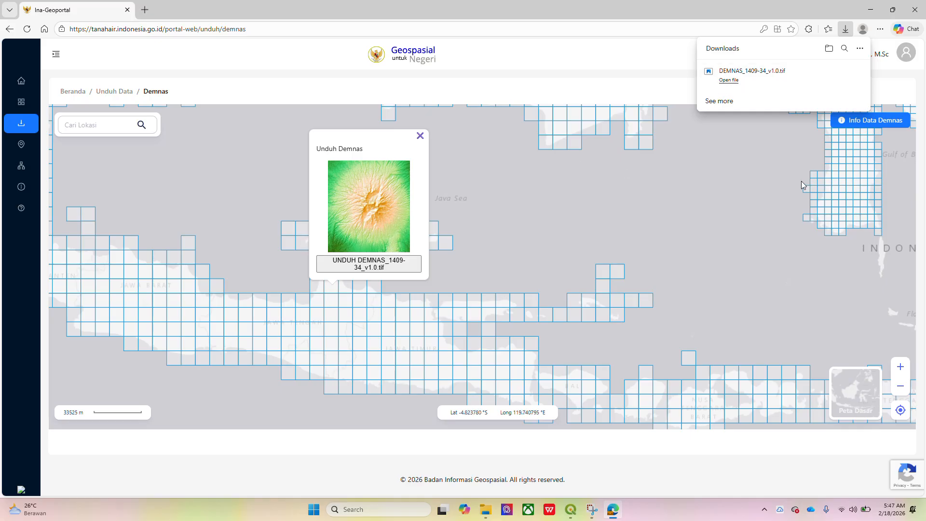
left_click(571, 509)
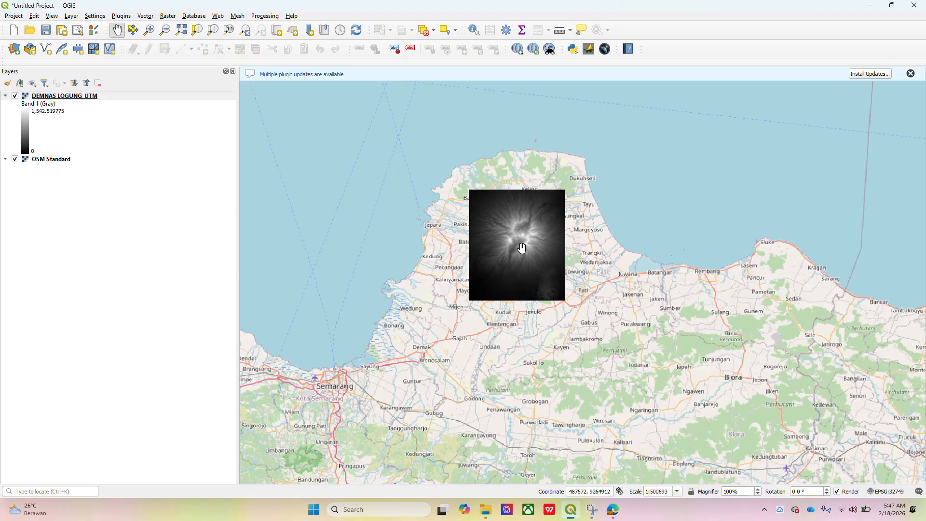
left_click(176, 20)
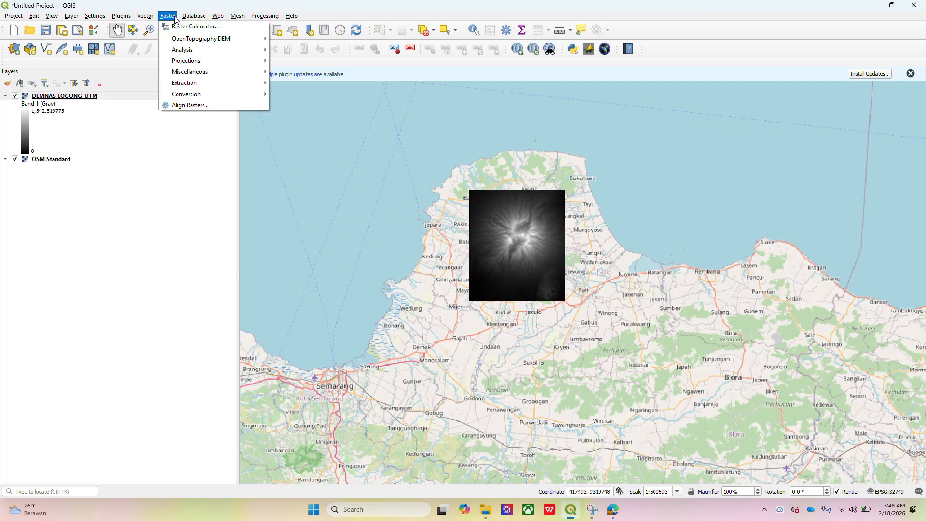
mouse_move(191, 64)
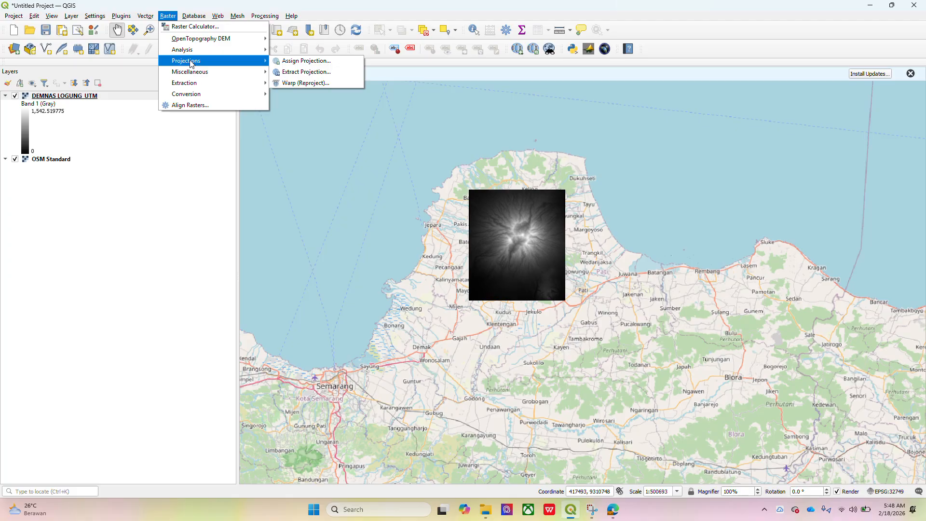
left_click(289, 85)
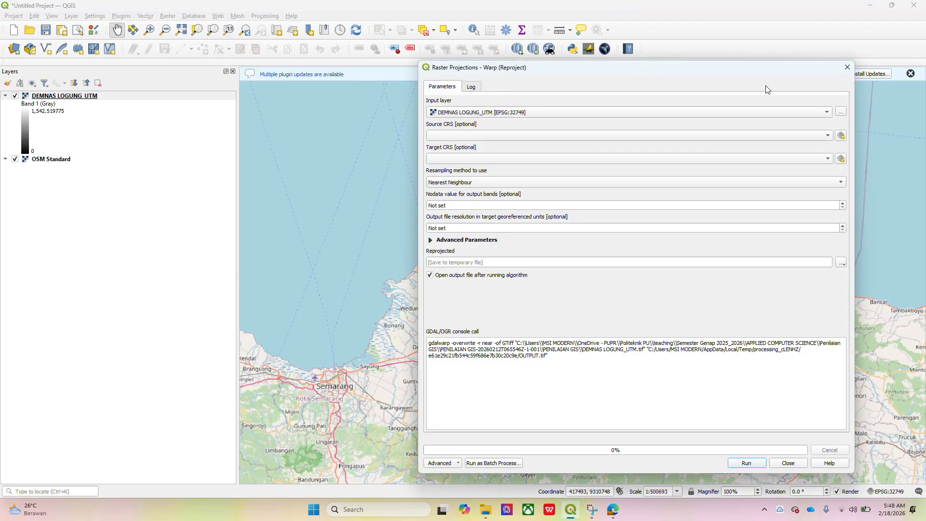
left_click(848, 67)
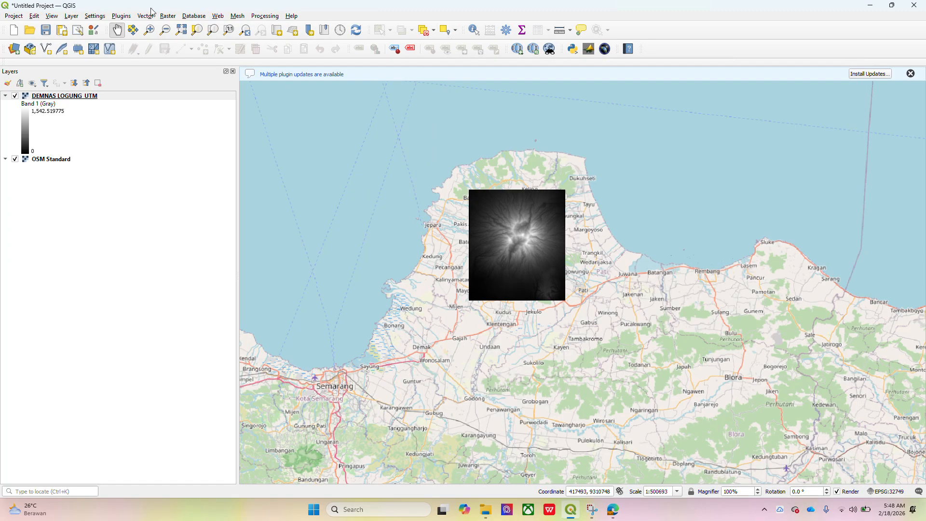
Add DEMNAS_1409-34_v1.0.tif from the Downloads folder to the project as a raster layer.
left_click(72, 16)
mouse_move(96, 48)
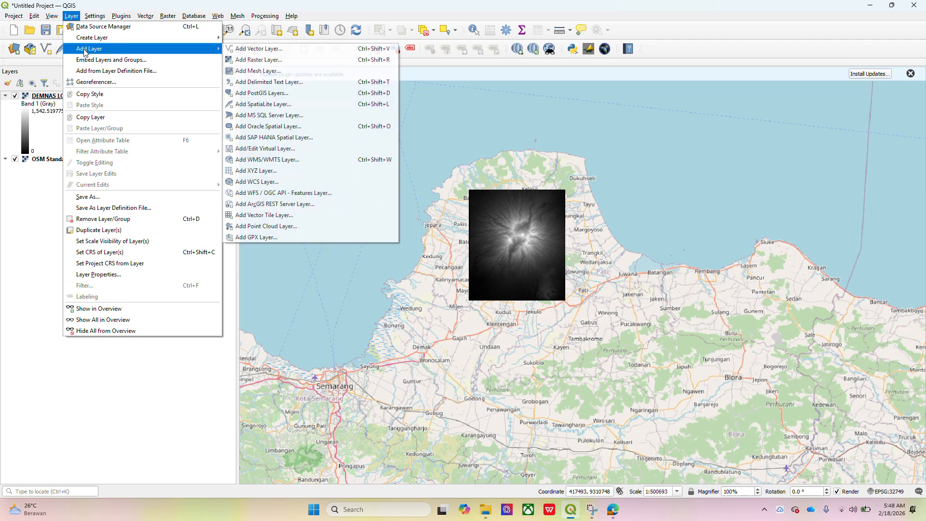
left_click(235, 62)
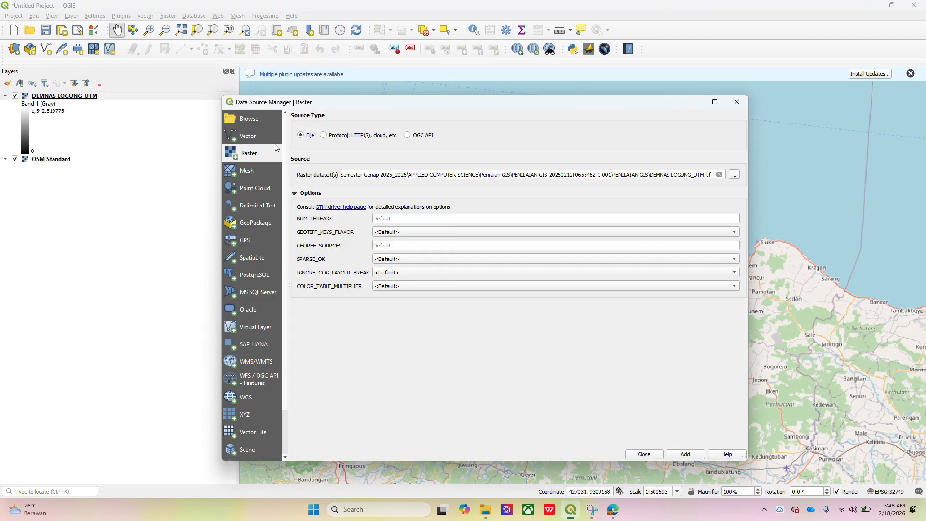
left_click(733, 174)
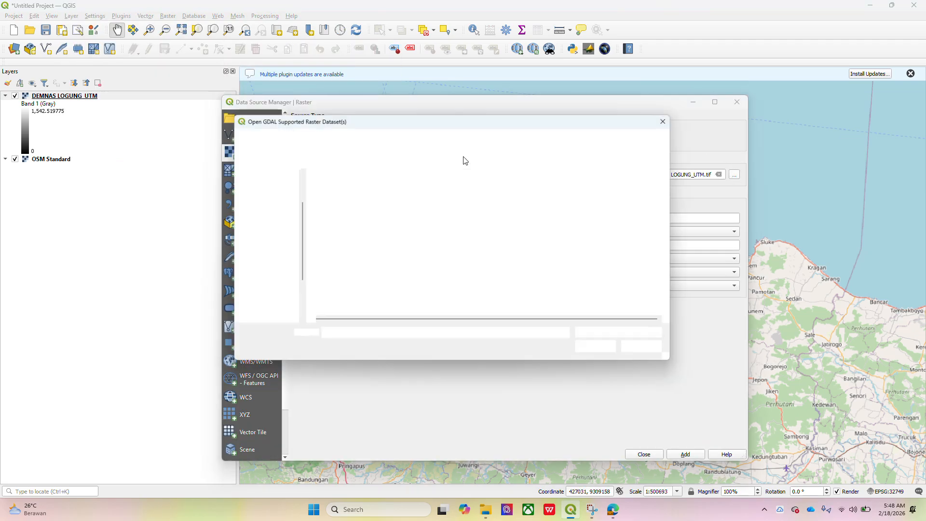
left_click(272, 218)
left_click(393, 202)
left_click(602, 351)
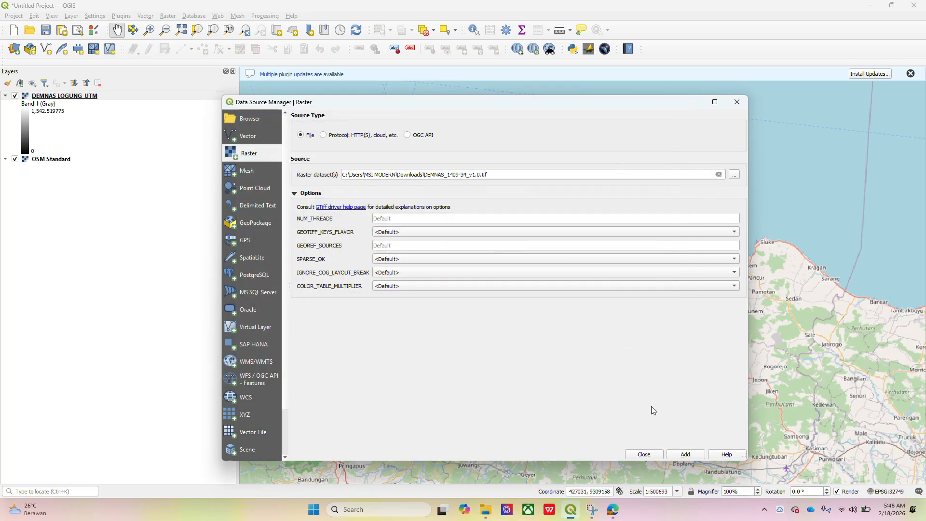
left_click(682, 455)
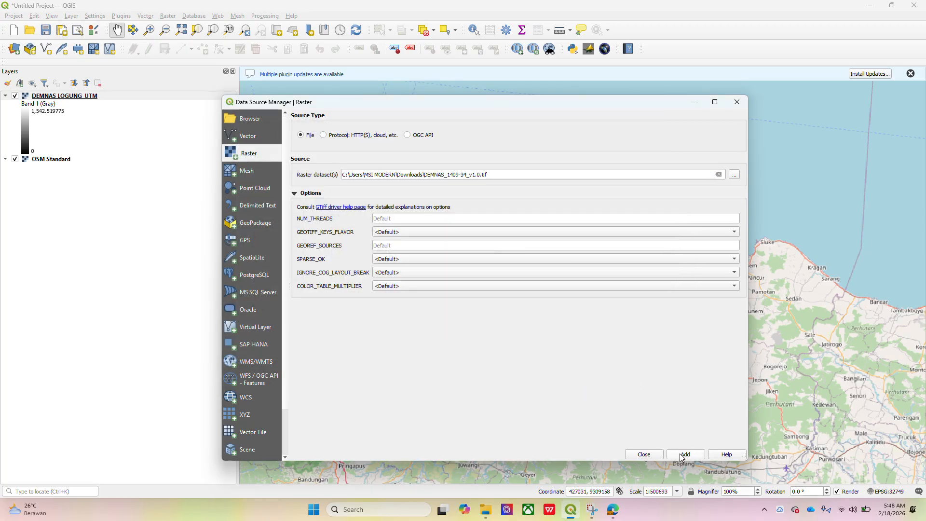
left_click(649, 453)
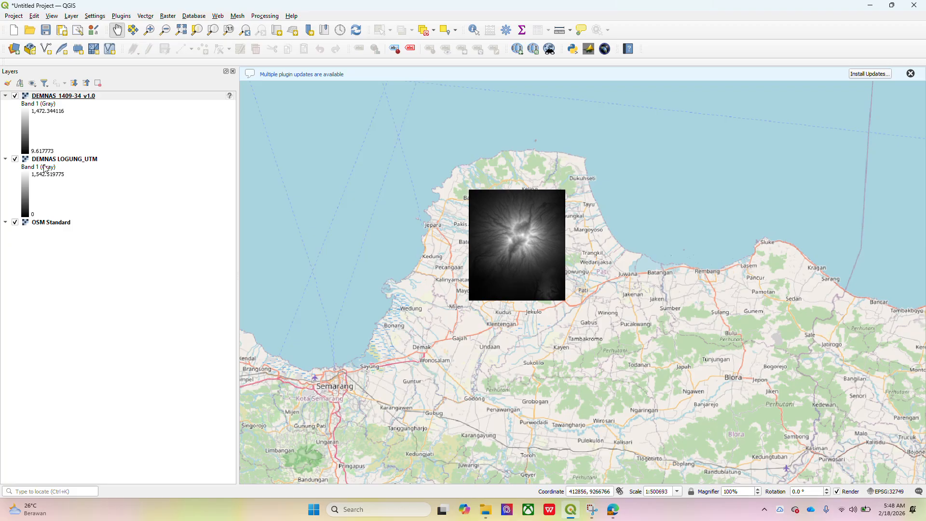
Hide the DEMNAS LOGUNG_UTM layer and zoom to the DEMNAS_1409-34_v1.0 layer.
left_click(15, 159)
right_click(79, 97)
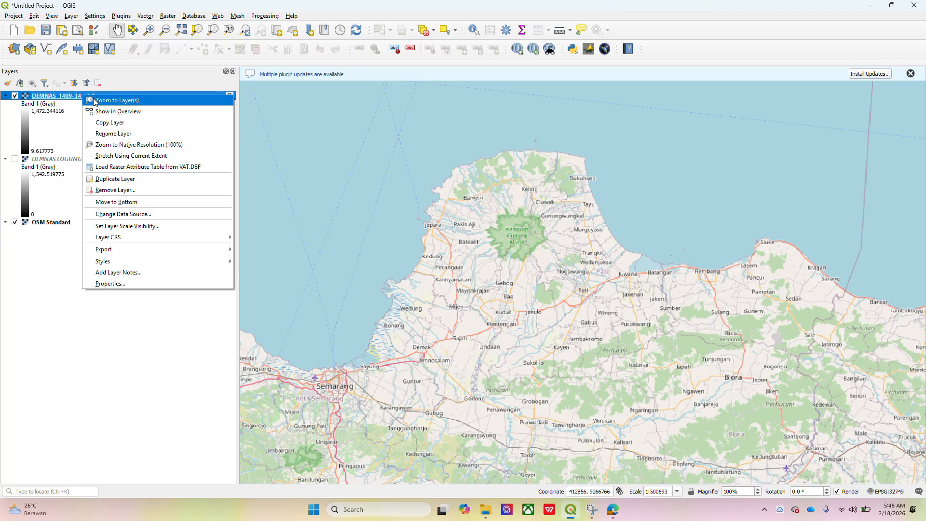
left_click(99, 100)
scroll(516, 214, "down", 1)
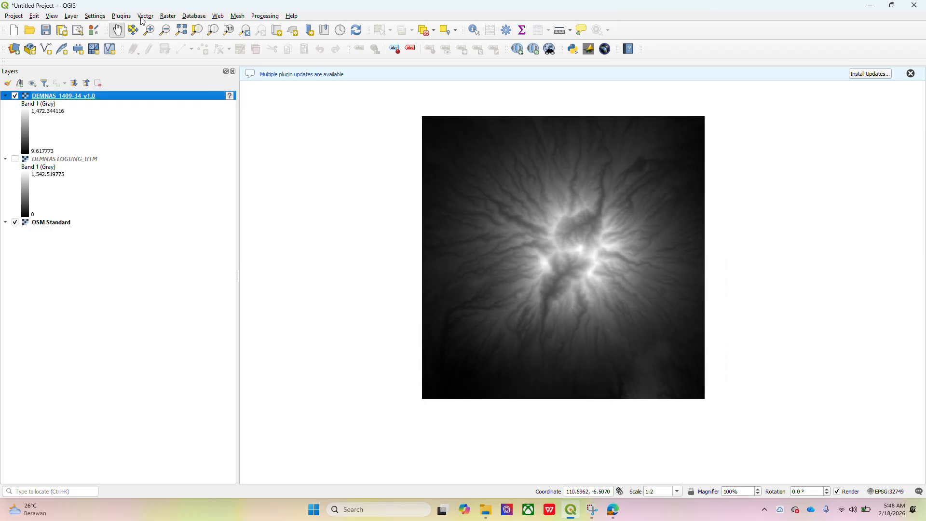
Start Warp (Reproject) on the DEMNAS_1409-34_v1.0 layer and bring up the predefined CRS list for its target CRS.
left_click(172, 20)
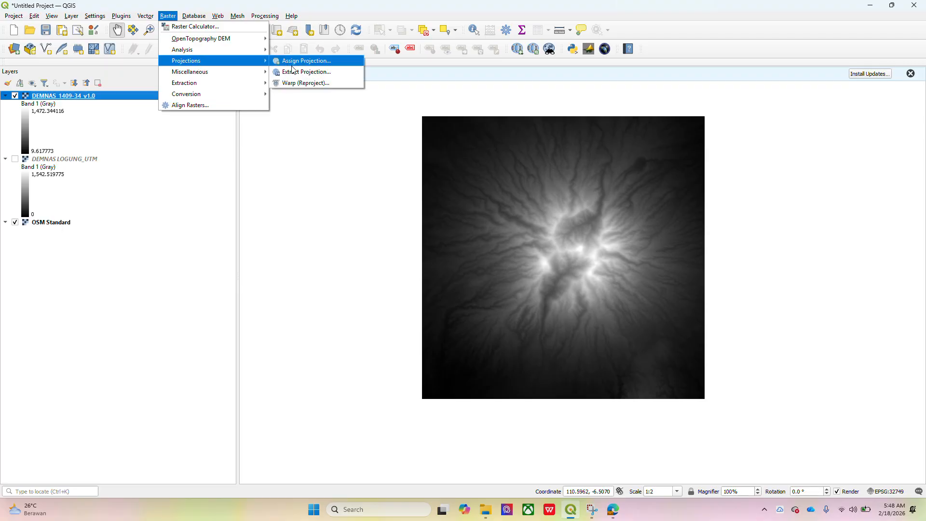
left_click(300, 84)
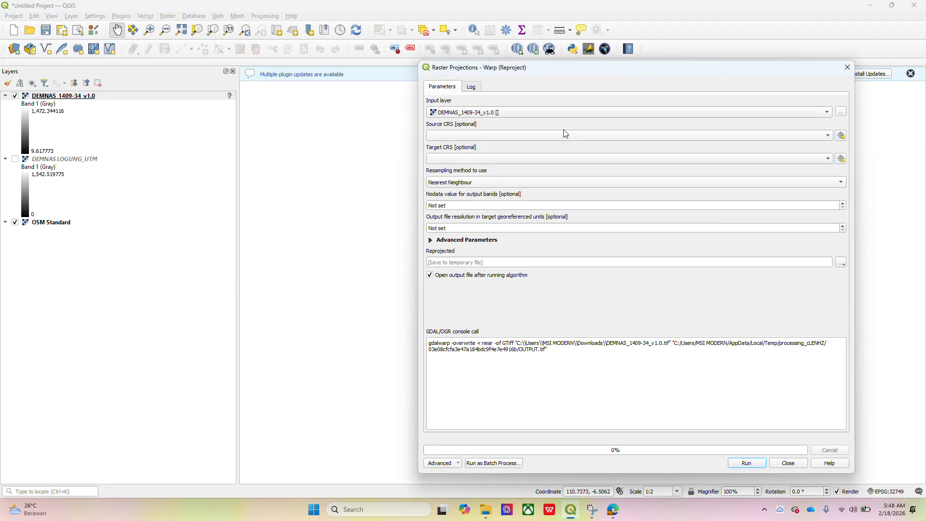
left_click(570, 157)
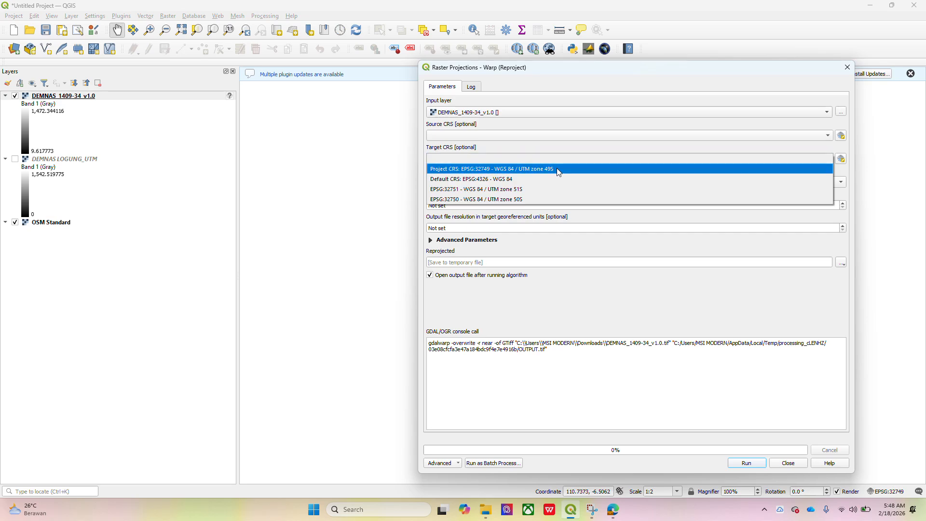
left_click(841, 159)
left_click(841, 158)
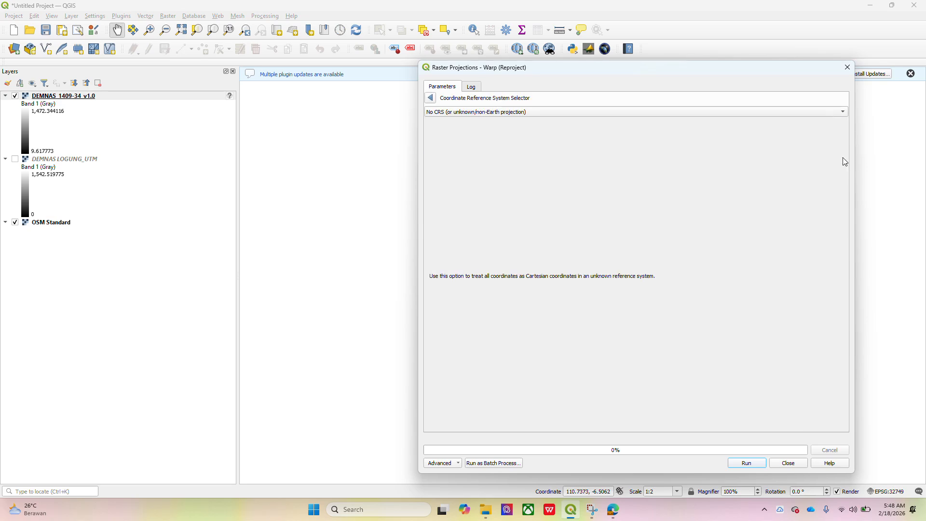
left_click(781, 113)
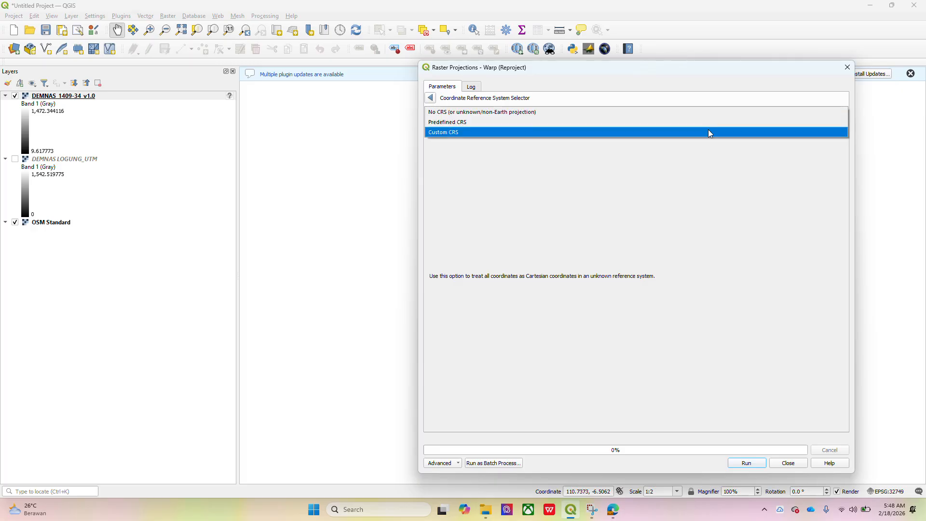
left_click(695, 122)
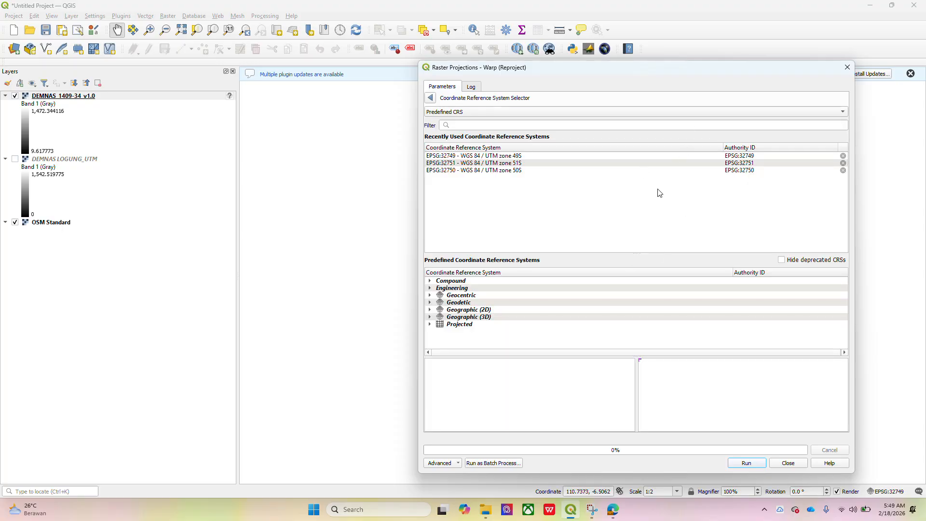
Set the target CRS to EPSG:32749 - WGS 84 / UTM zone 49S, checking the zone's coverage over Java on the preview map.
left_click(535, 156)
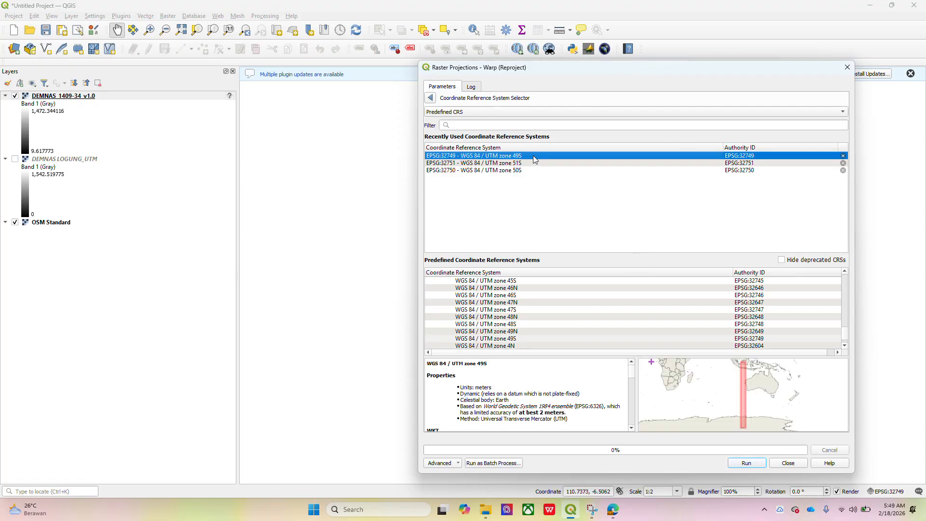
scroll(749, 379, "up", 3)
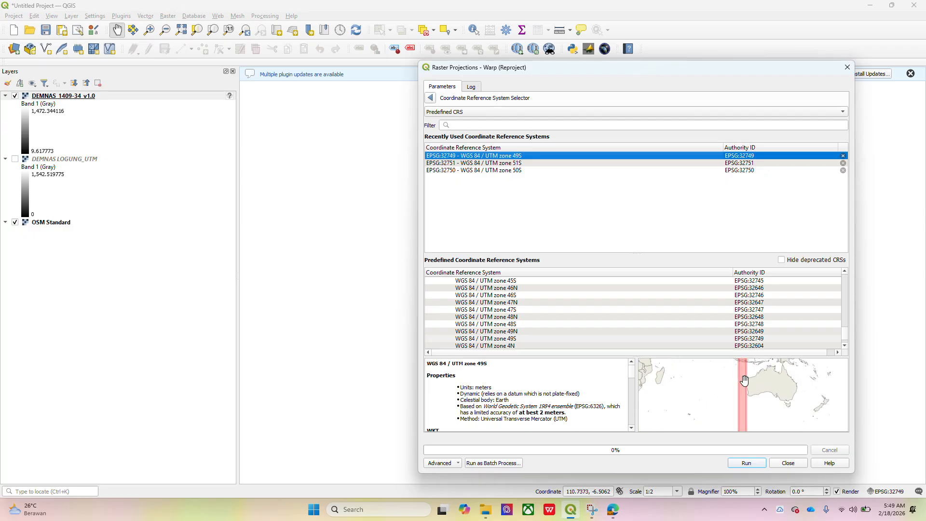
scroll(747, 381, "up", 5)
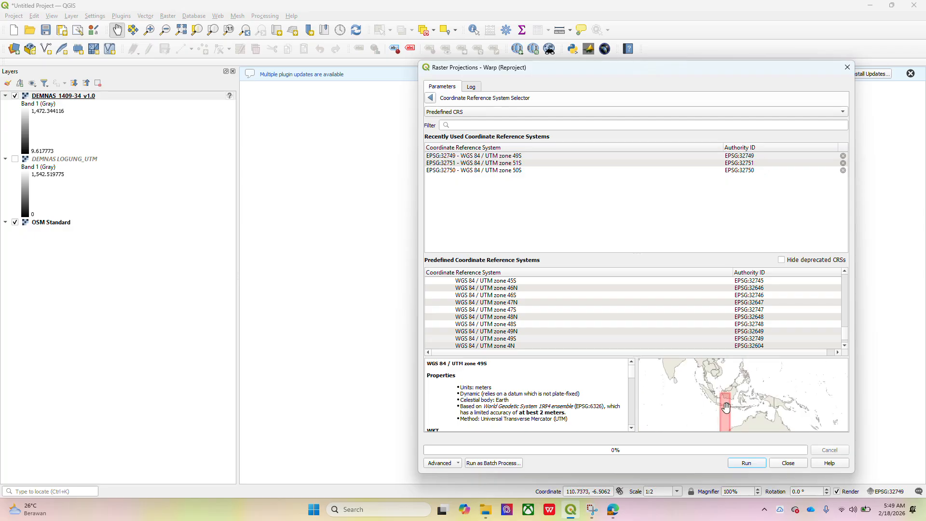
scroll(725, 407, "up", 5)
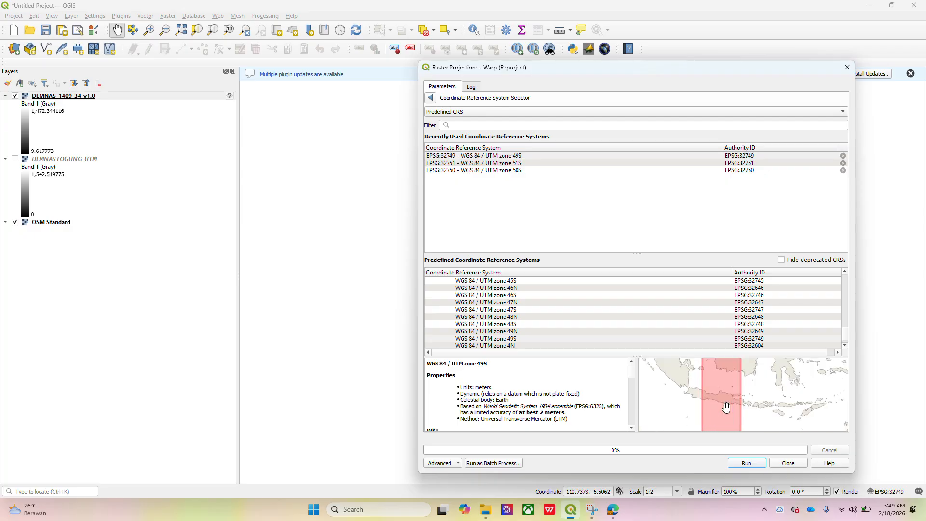
scroll(726, 407, "up", 2)
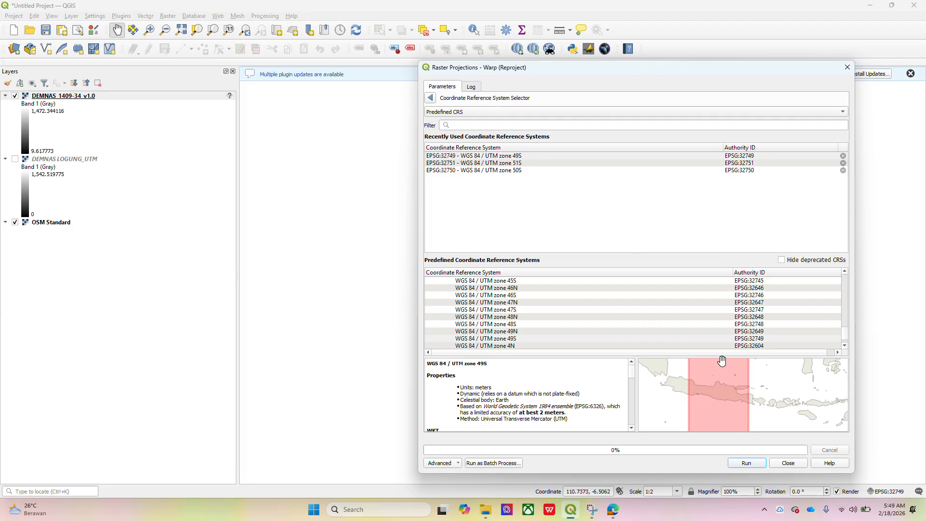
left_click(530, 156)
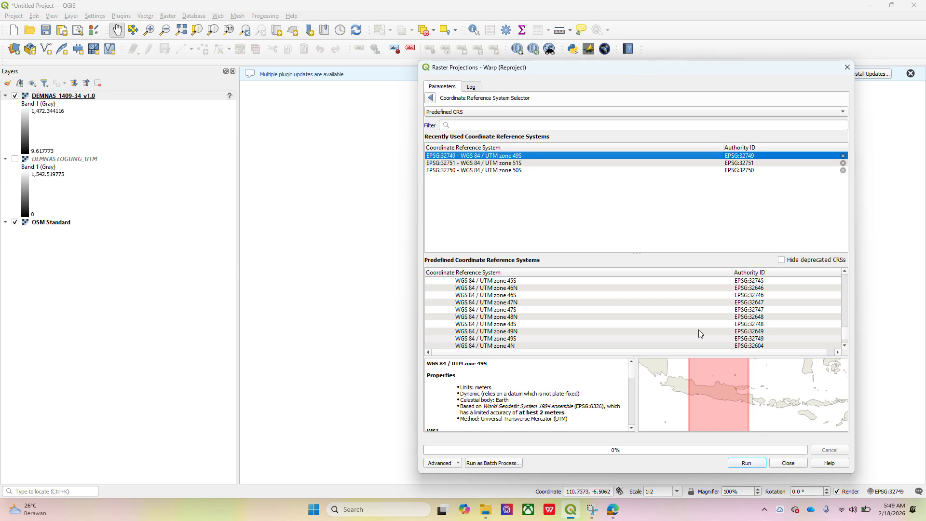
left_click(430, 98)
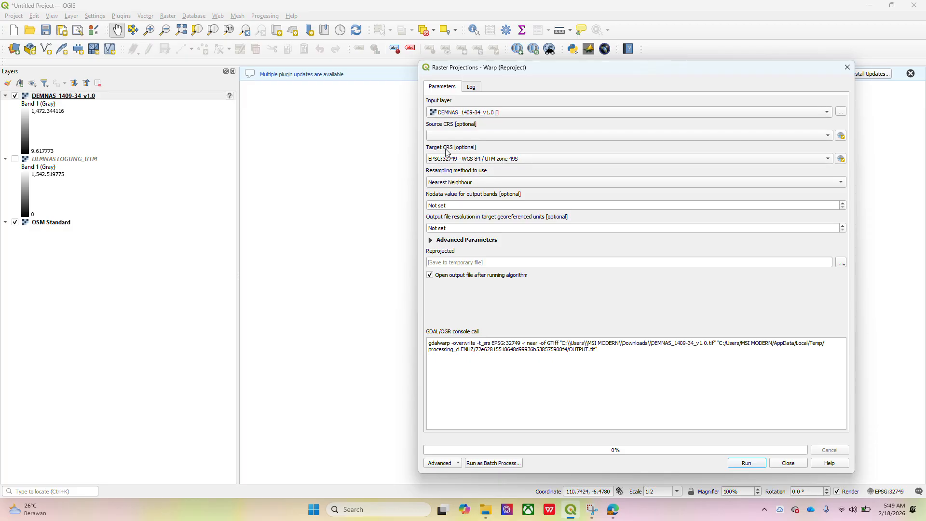
Set the nodata value for the output bands to -9999.
left_click(471, 205)
key("BackSpace")
key("BackSpace")
key("BackSpace")
key("BackSpace")
key("BackSpace")
key("BackSpace")
key("BackSpace")
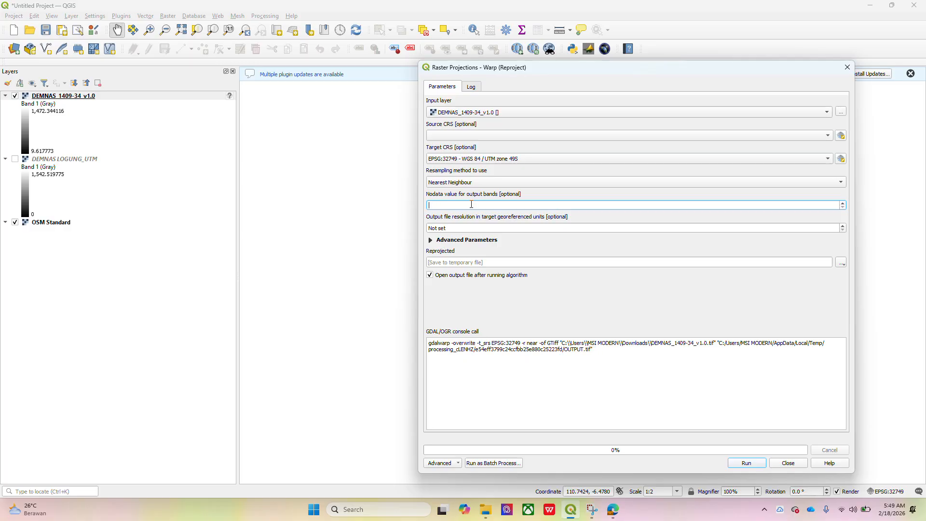
type("-9999")
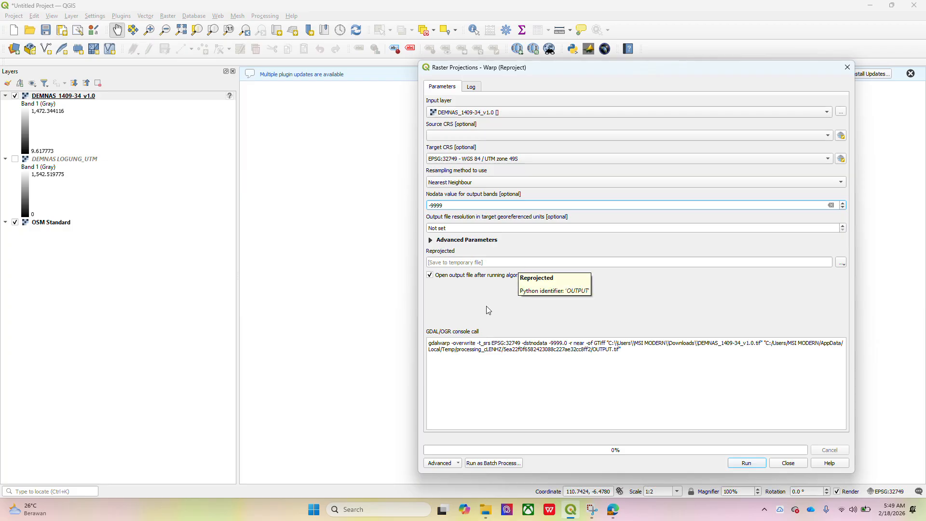
Set the reprojected output to be saved in Documents as the SDAT file "demnas coba coba utm 49s".
left_click(841, 262)
left_click(858, 284)
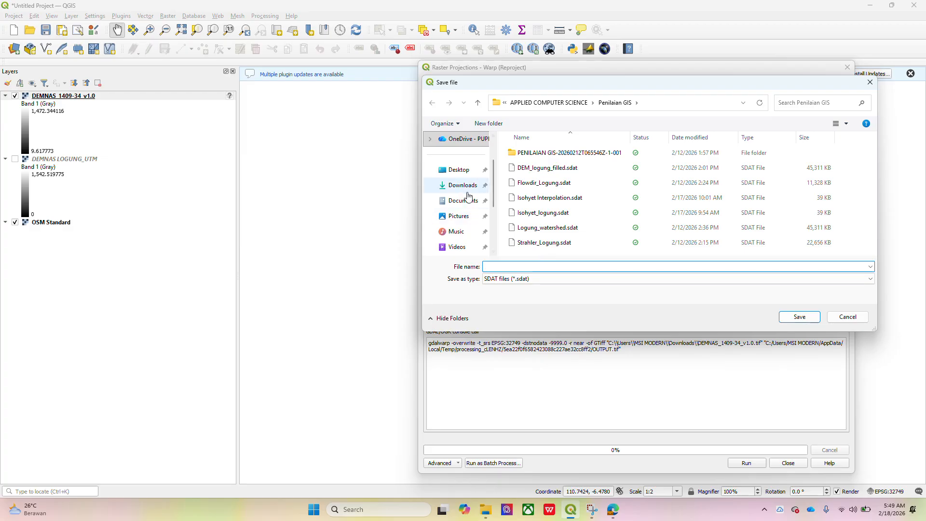
left_click(463, 201)
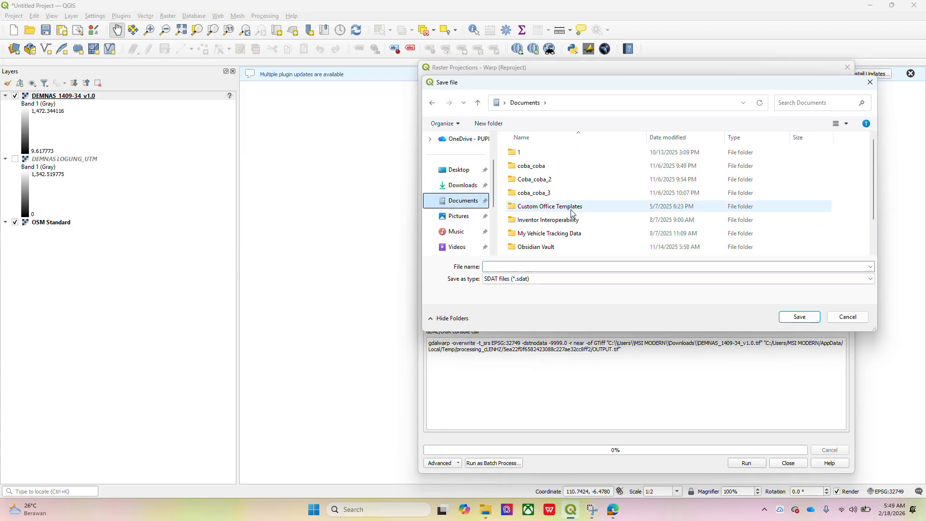
left_click(547, 266)
type("demnas cobac")
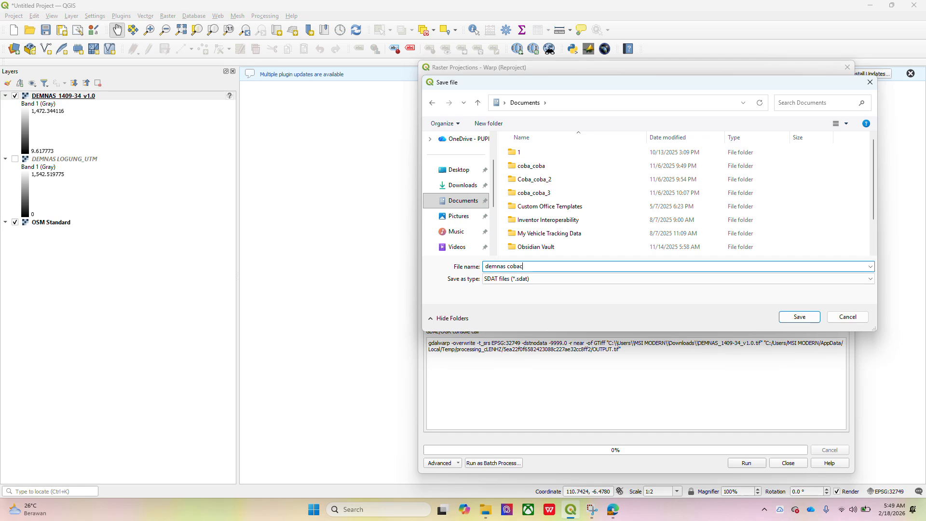
key("BackSpace")
type(" coba utm 49s")
left_click(799, 317)
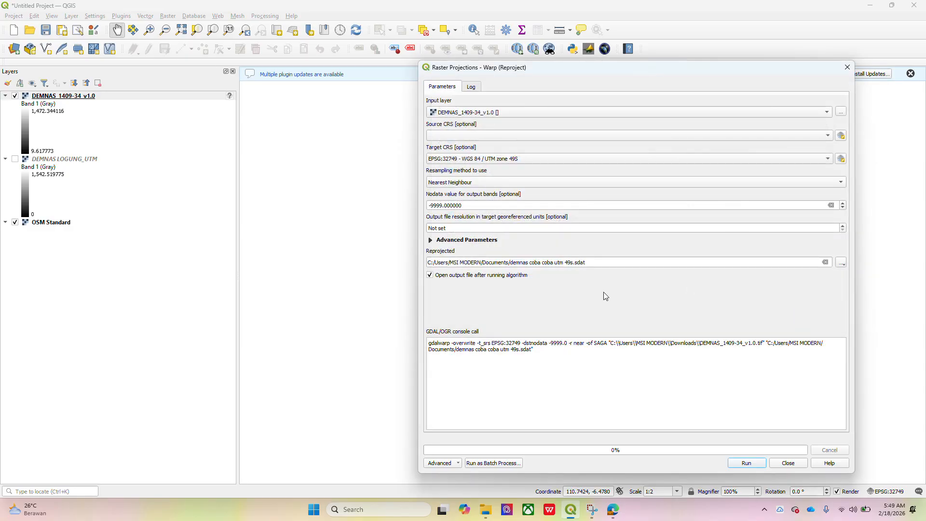
Run the reprojection to UTM zone 49S and zoom to the resulting demnas coba coba utm 49s layer.
left_click(745, 464)
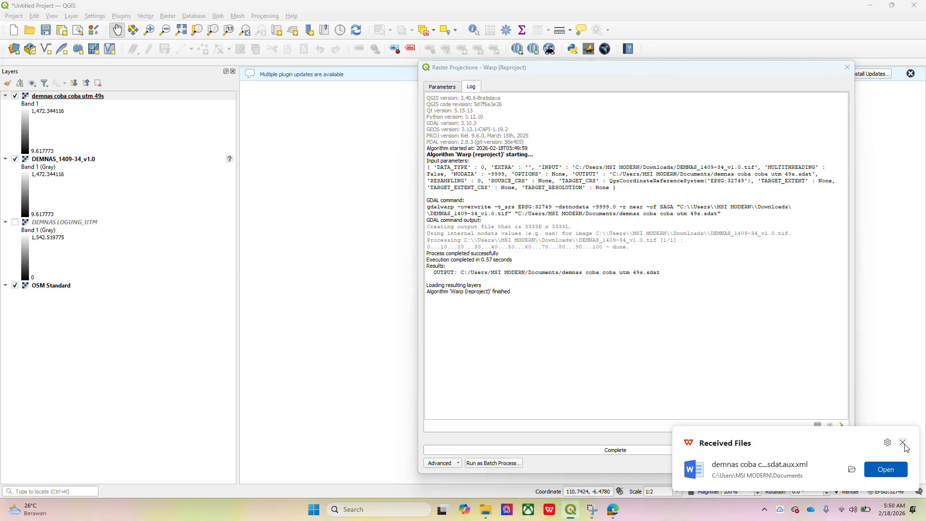
left_click(904, 443)
left_click(791, 462)
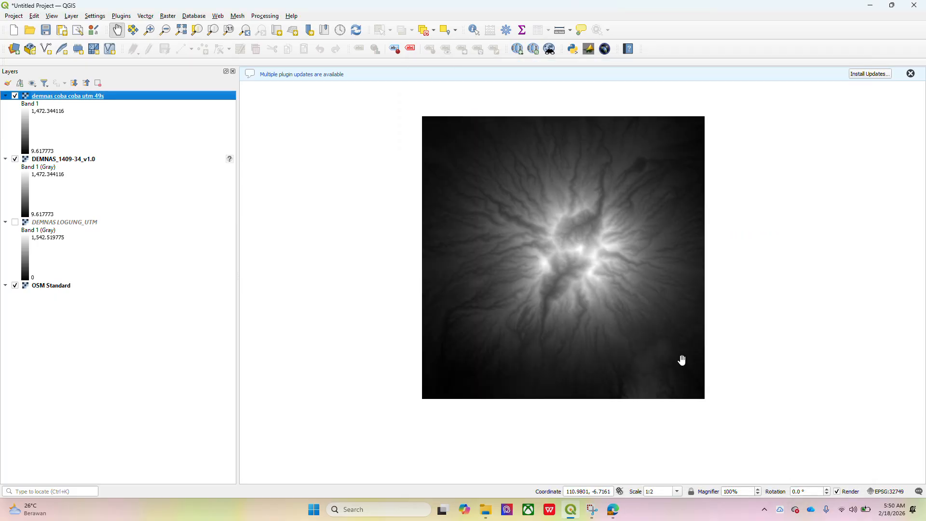
right_click(94, 99)
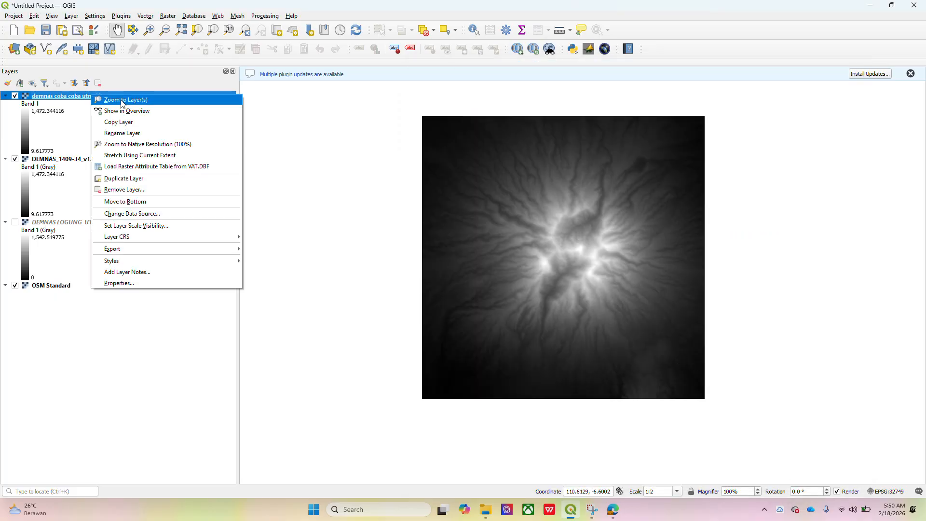
left_click(121, 102)
scroll(300, 177, "down", 2)
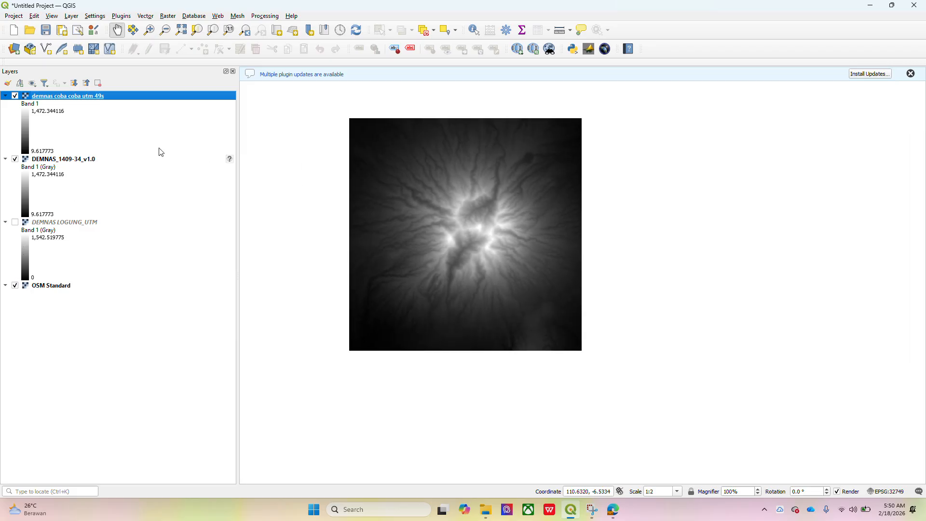
Start Warp (Reproject) on the DEMNAS_1409-34_v1.0 layer with EPSG:4326 - WGS 84 as target CRS.
left_click(97, 162)
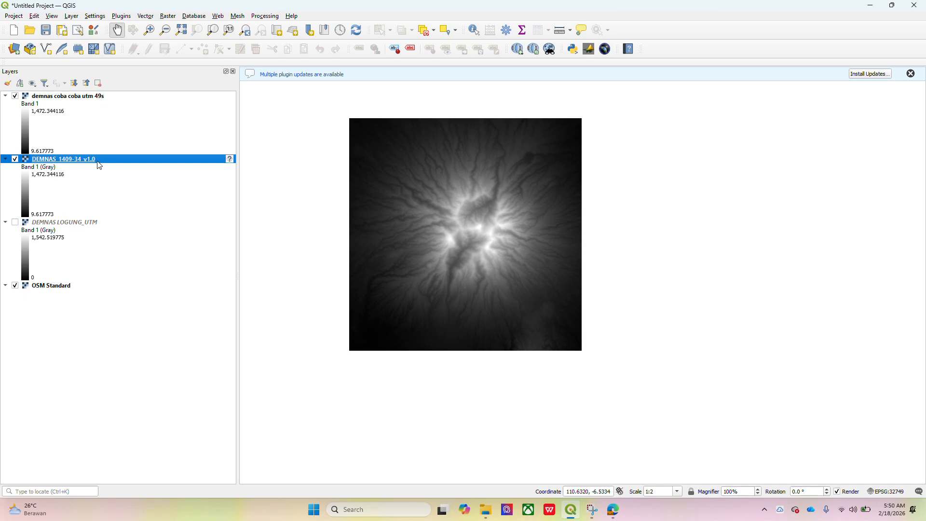
left_click(146, 17)
mouse_move(179, 71)
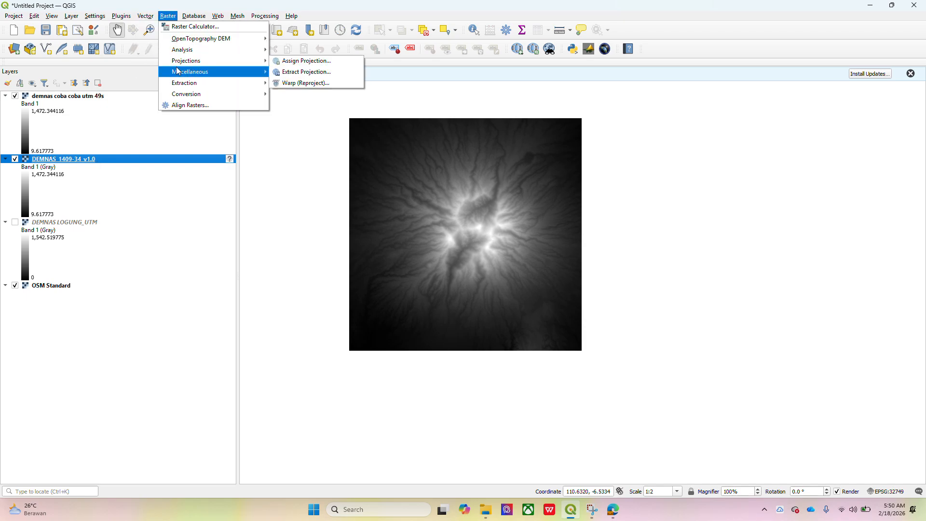
left_click(283, 84)
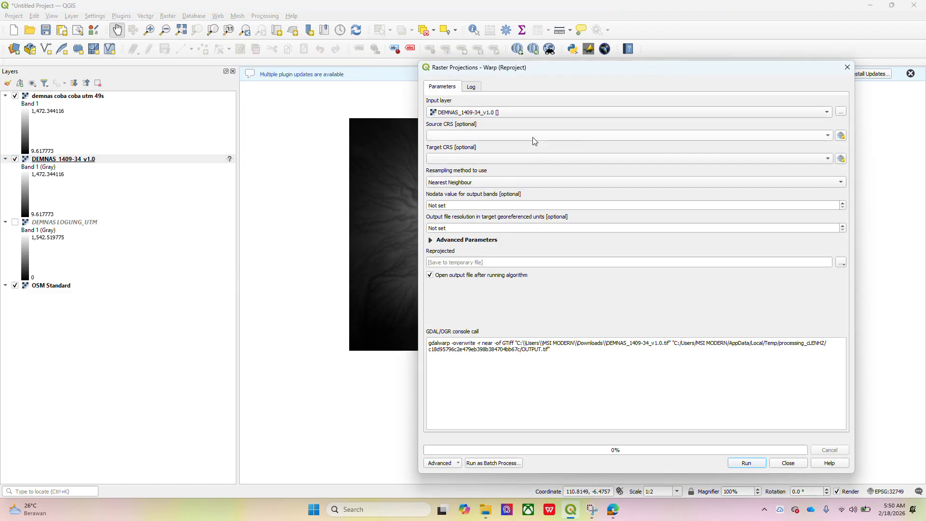
left_click(513, 161)
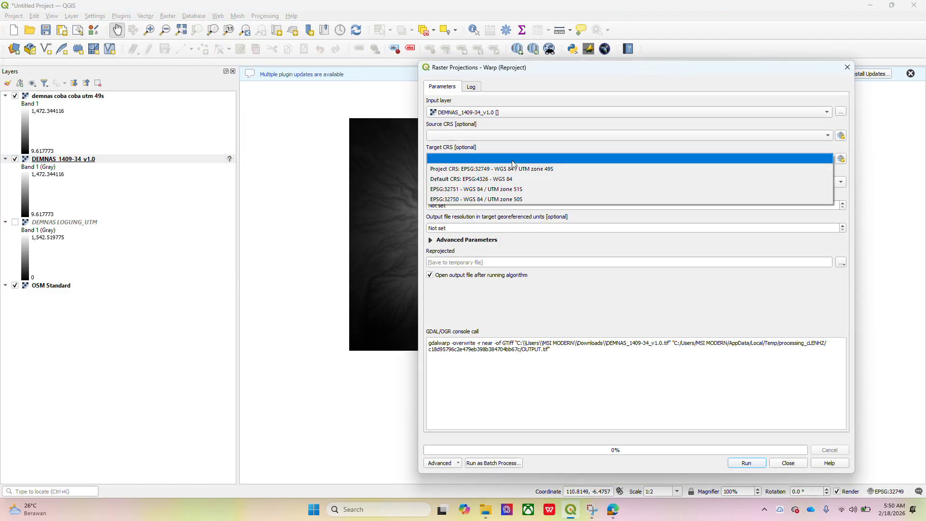
left_click(509, 178)
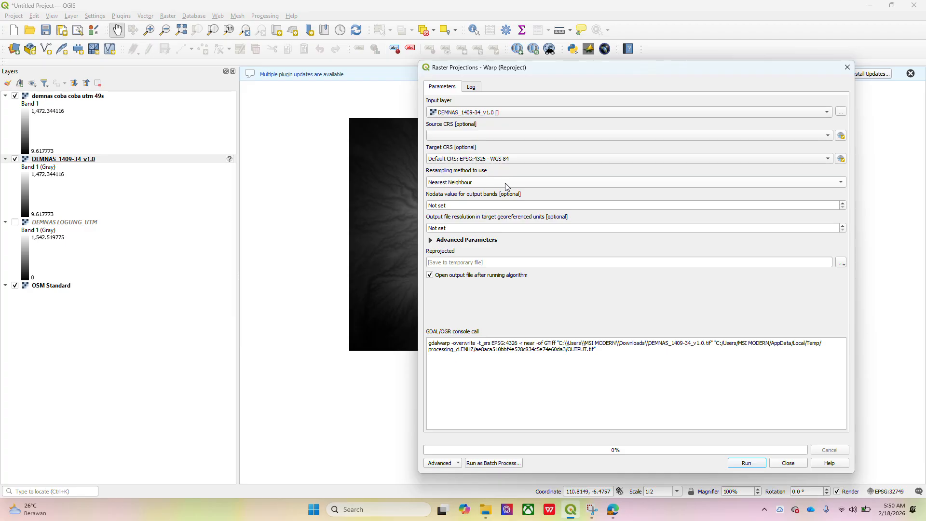
Set the nodata value for the output bands of the WGS 84 reprojection to -9999.
left_click(466, 204)
key("BackSpace")
key("BackSpace")
key("BackSpace")
key("BackSpace")
key("BackSpace")
key("BackSpace")
key("BackSpace")
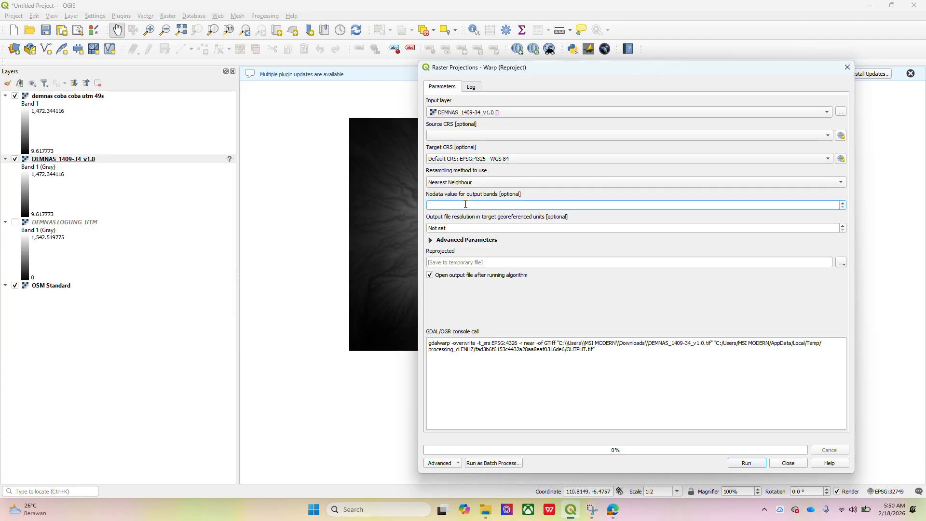
type("-9999")
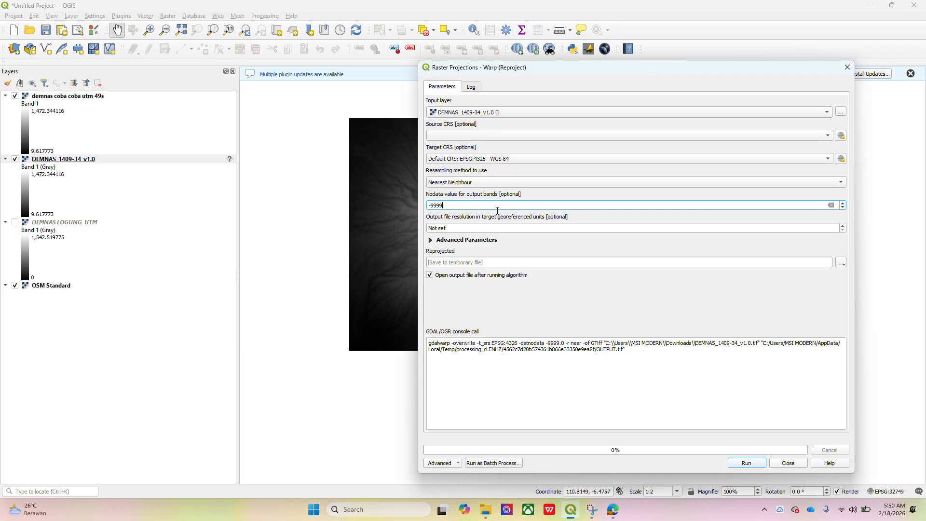
Set the reprojected output to be saved in Documents as the SDAT file "demnas coba 2".
left_click(841, 262)
left_click(844, 284)
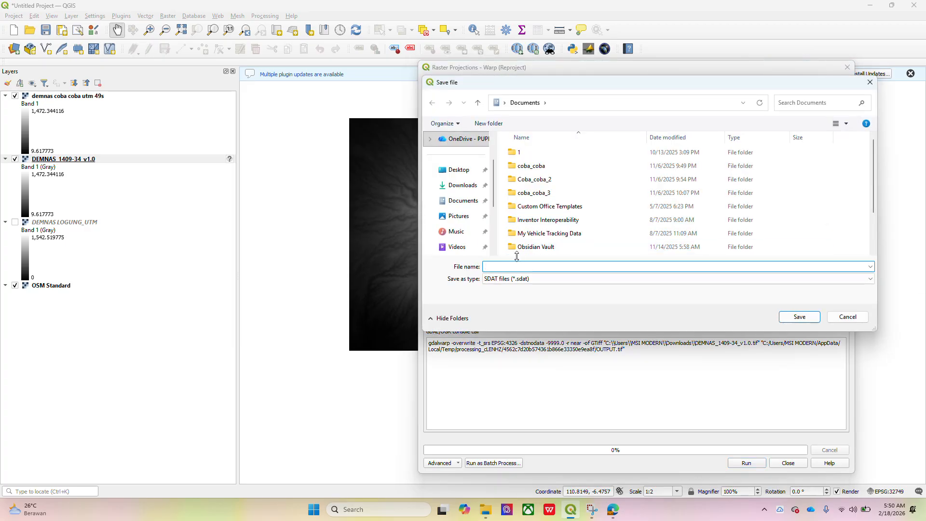
type("demnas c")
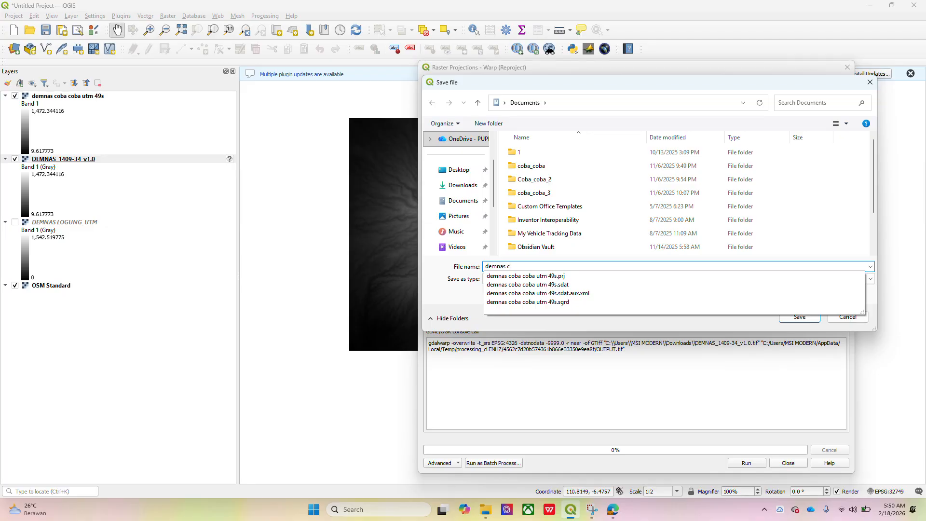
type("oba 2")
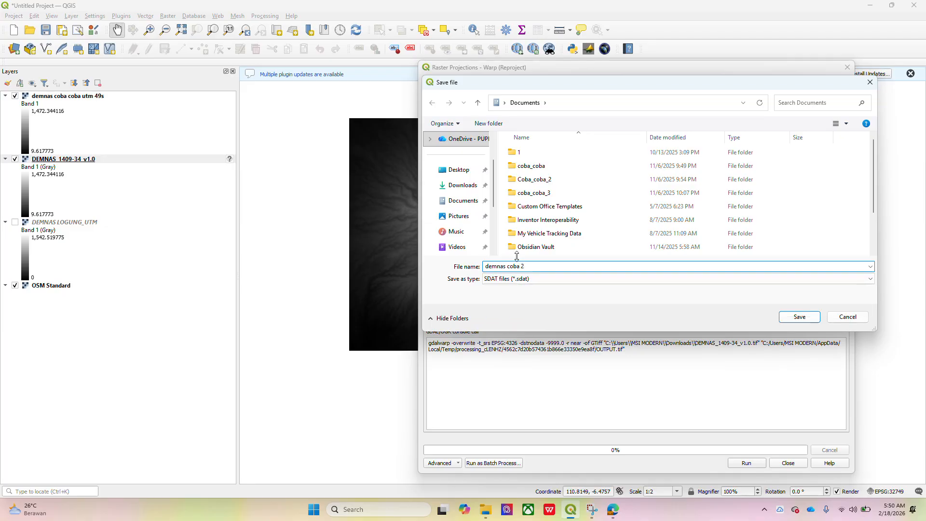
left_click(810, 318)
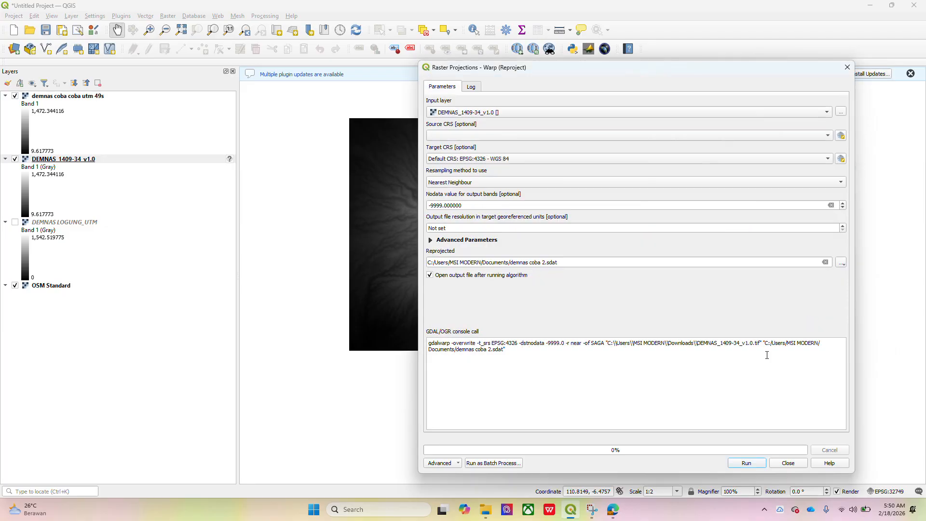
Run the reprojection to WGS 84 and zoom to the resulting demnas coba 2 layer.
left_click(745, 463)
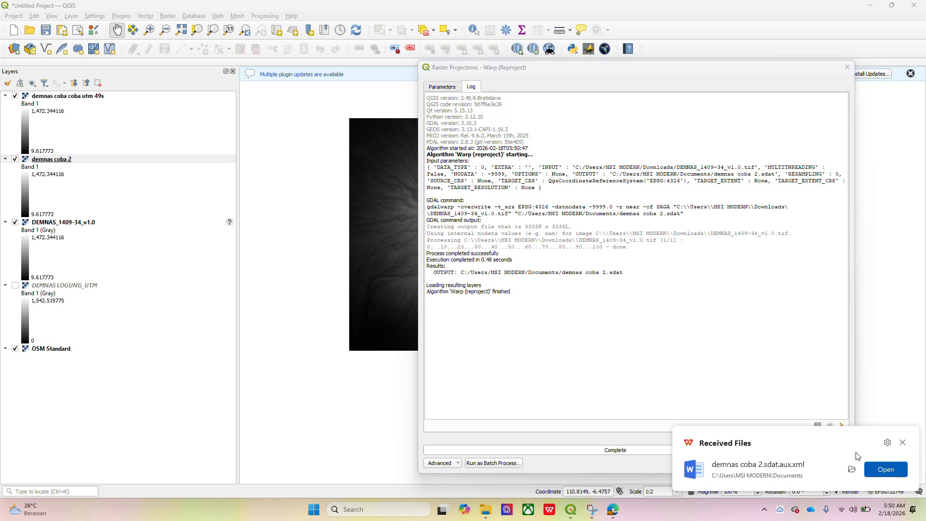
left_click(902, 443)
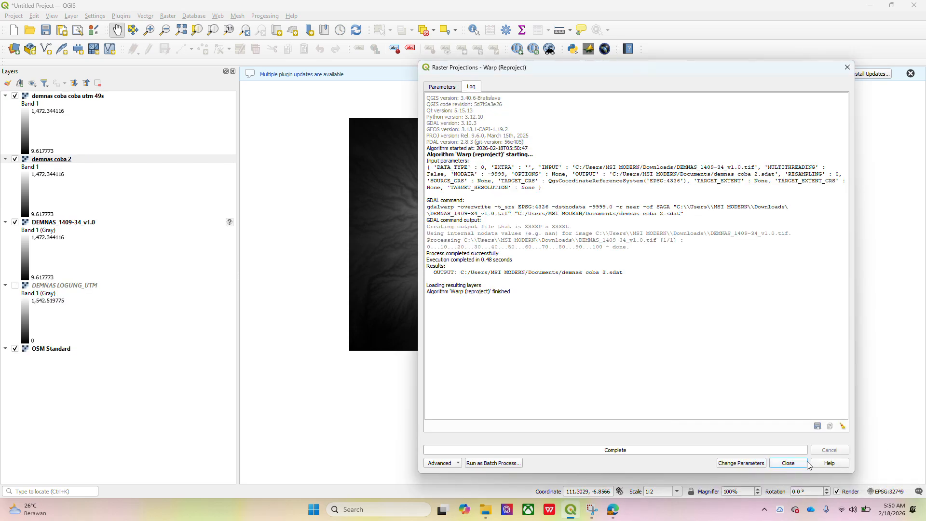
left_click(788, 463)
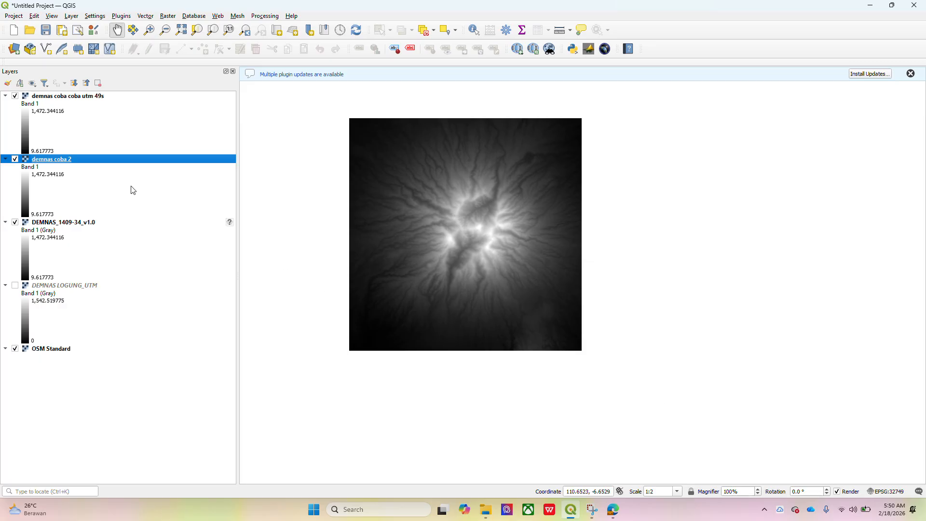
right_click(99, 162)
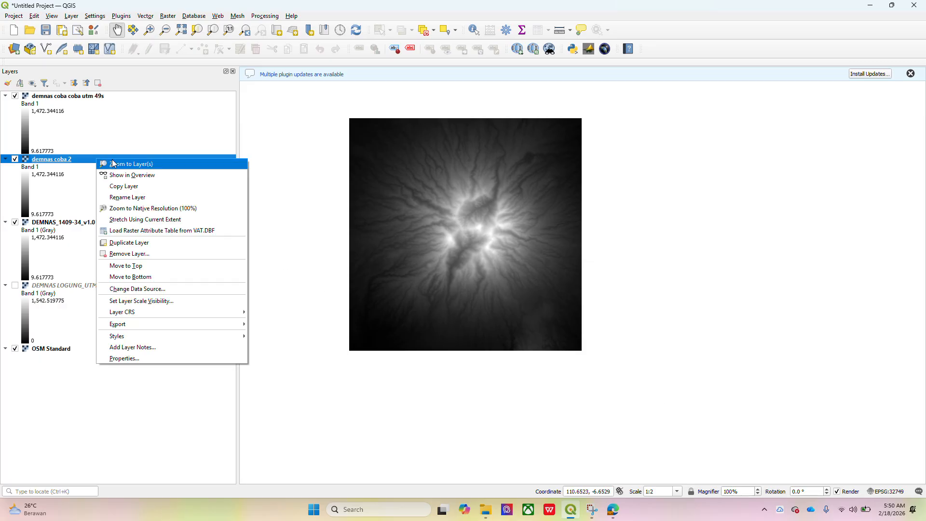
left_click(114, 164)
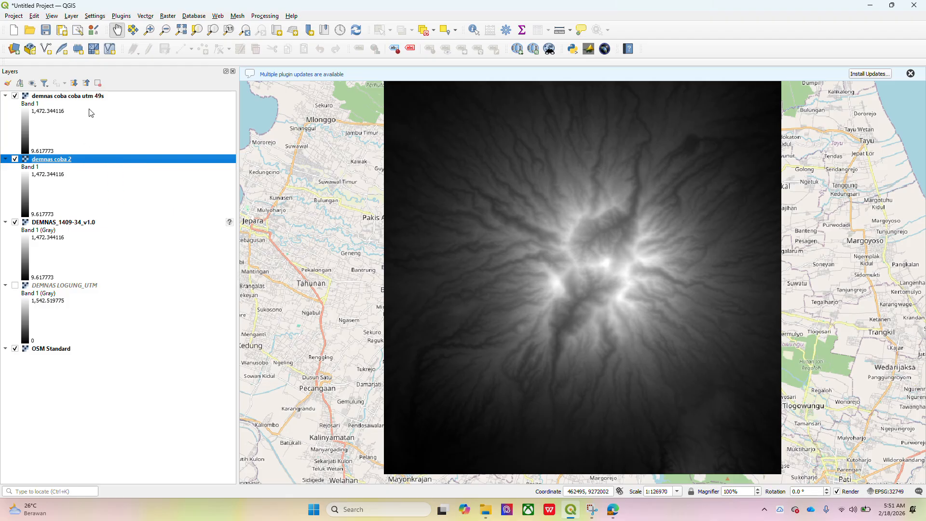
Remove the demnas coba coba utm 49s layer from the project.
left_click(87, 97)
right_click(87, 100)
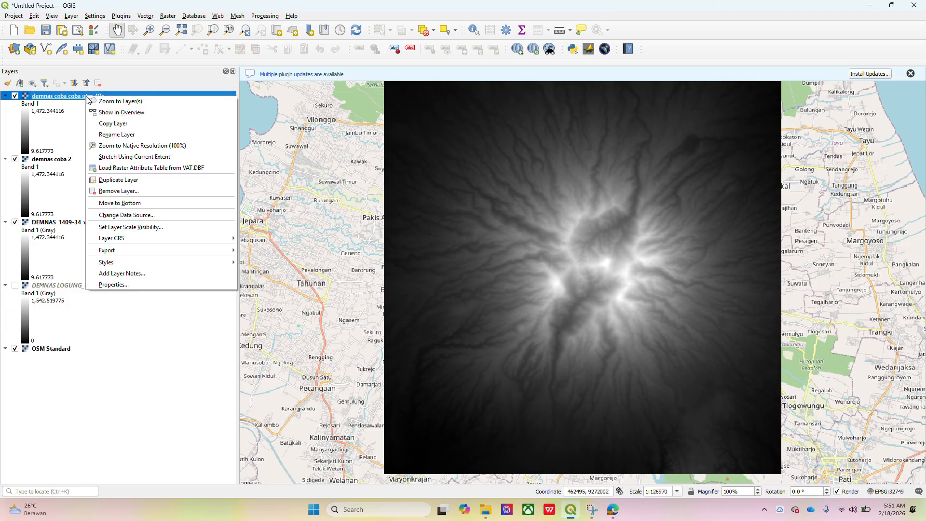
left_click(127, 192)
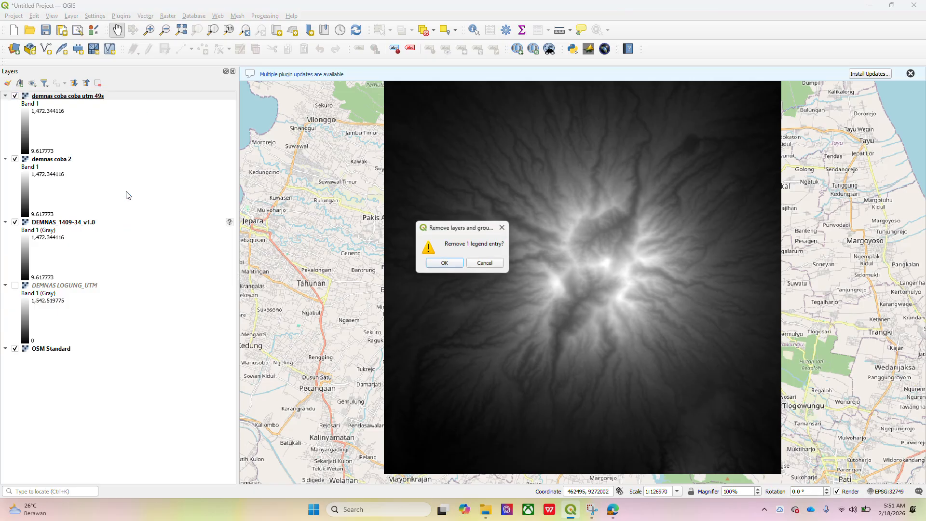
left_click(444, 263)
Remove the original DEMNAS_1409-34_v1.0 layer from the project.
left_click(114, 160)
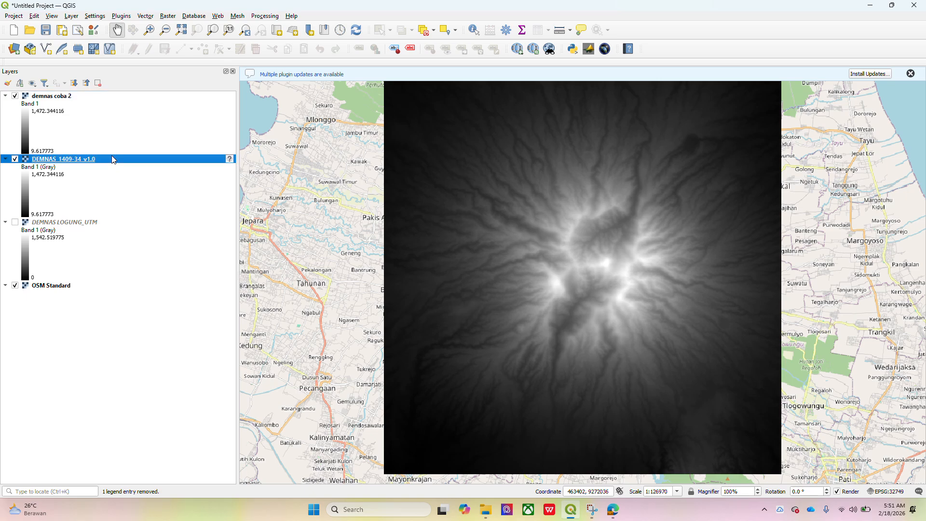
right_click(114, 160)
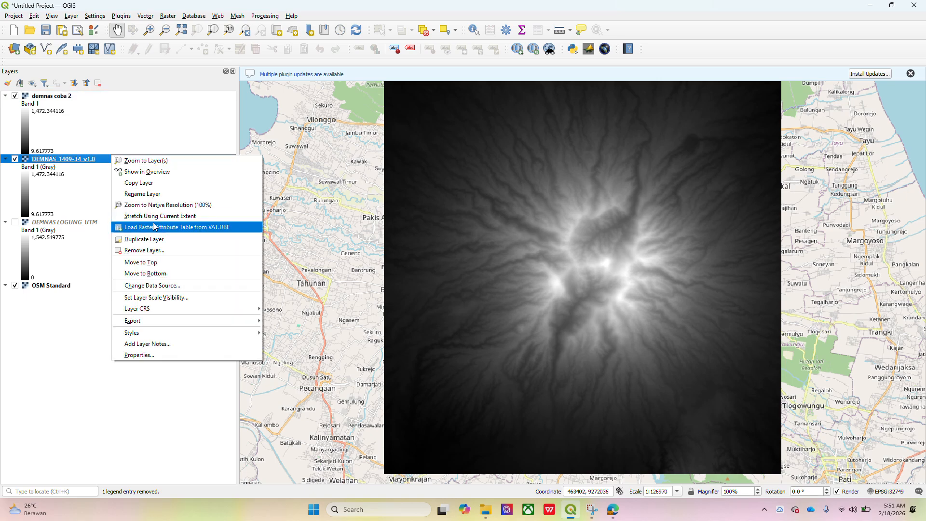
left_click(156, 250)
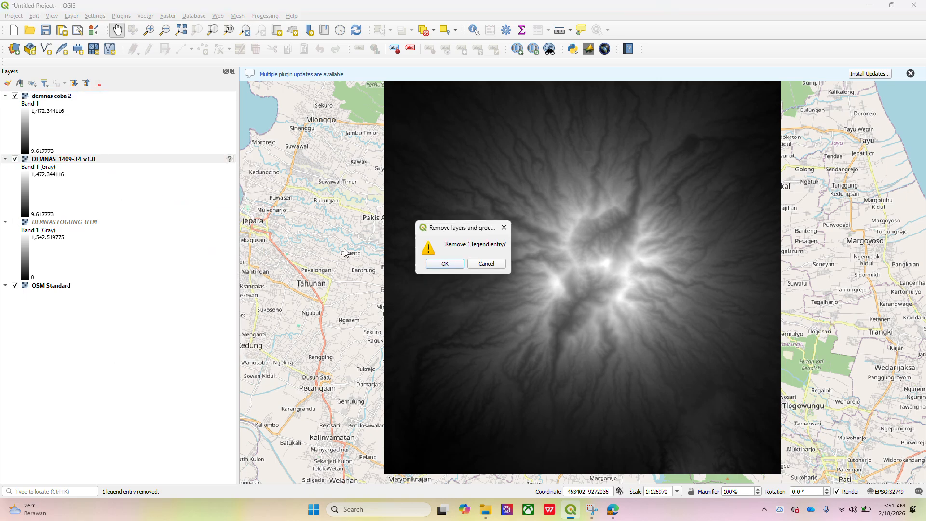
left_click(453, 263)
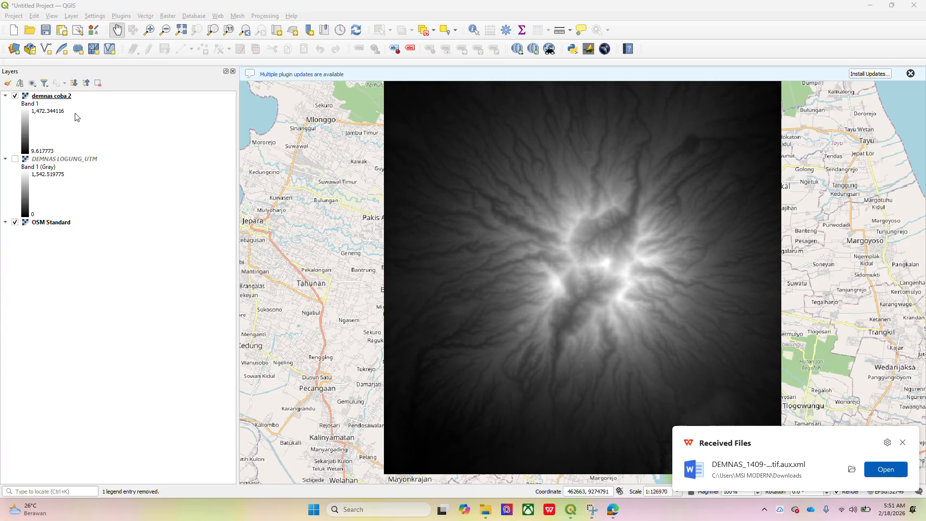
Start Warp (Reproject) on the demnas coba 2 layer with the project CRS, EPSG:32749 - WGS 84 / UTM zone 49S, as target.
left_click(58, 96)
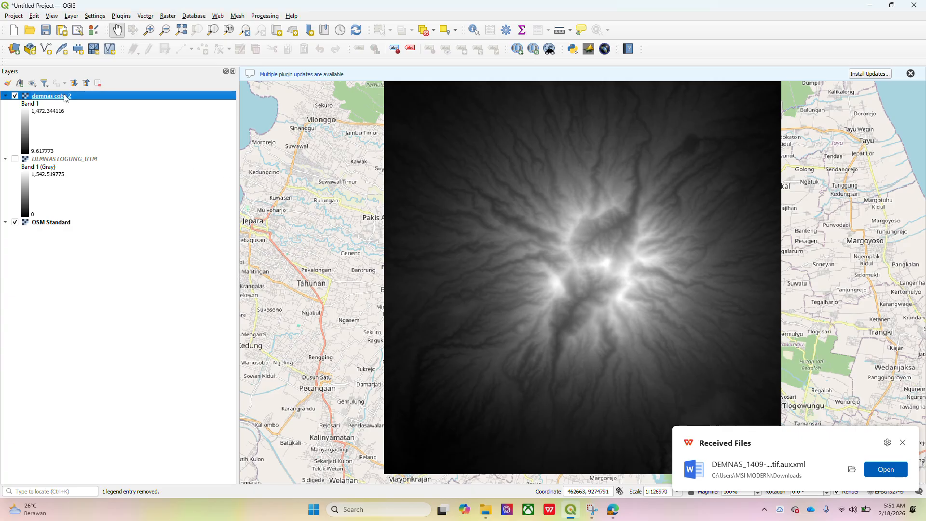
left_click(165, 19)
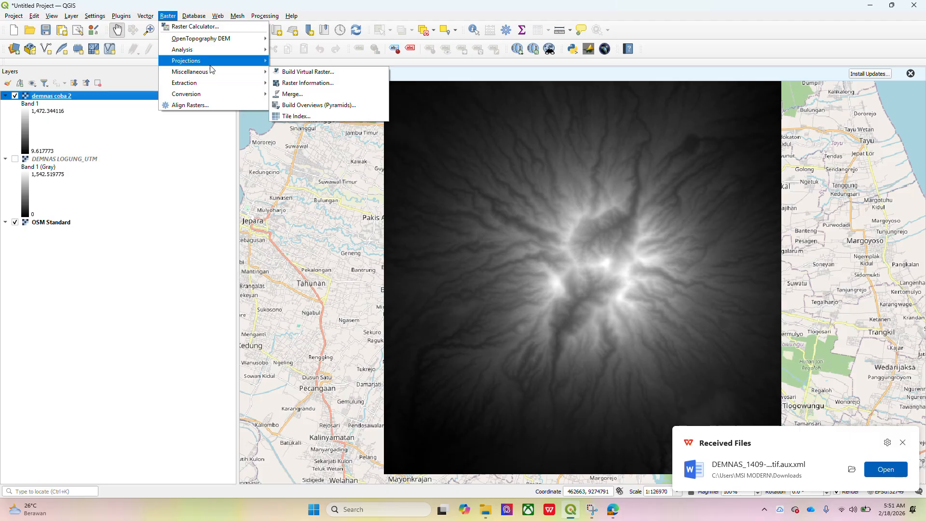
mouse_move(210, 66)
left_click(289, 83)
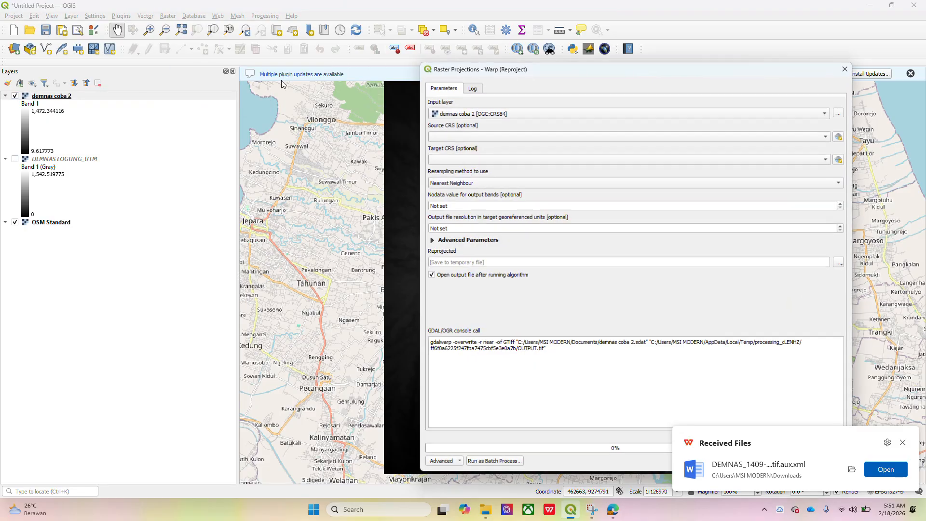
left_click(489, 158)
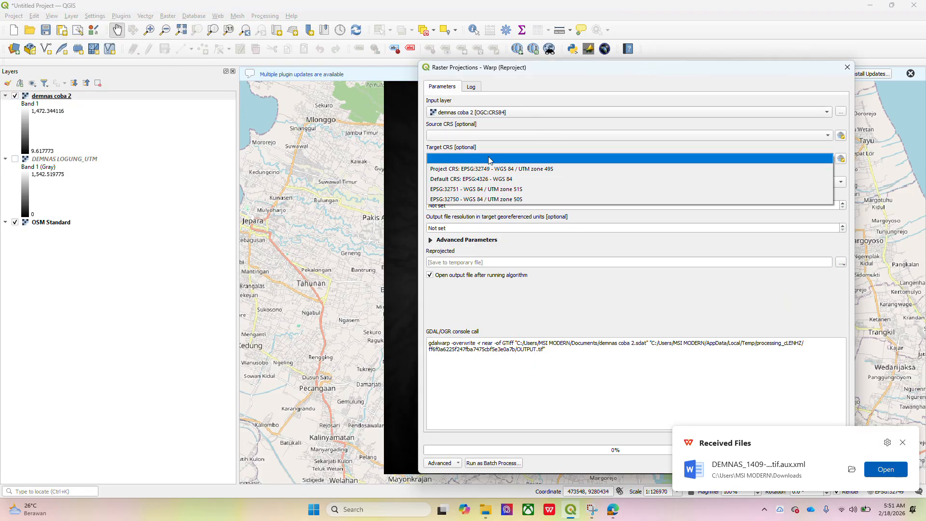
left_click(497, 169)
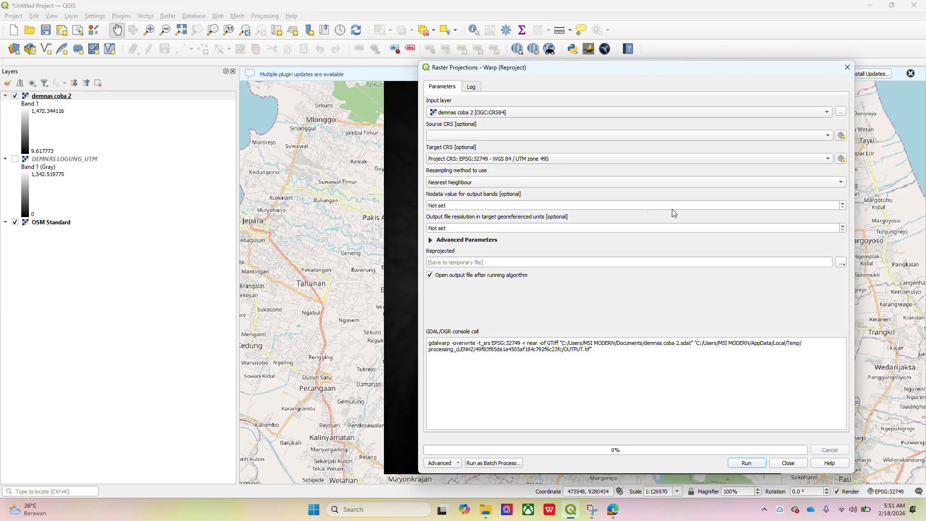
Set the nodata value for the output bands to -99999 in the demnas coba 2 reprojection.
left_click(585, 203)
key("BackSpace")
key("BackSpace")
key("BackSpace")
key("BackSpace")
key("BackSpace")
key("BackSpace")
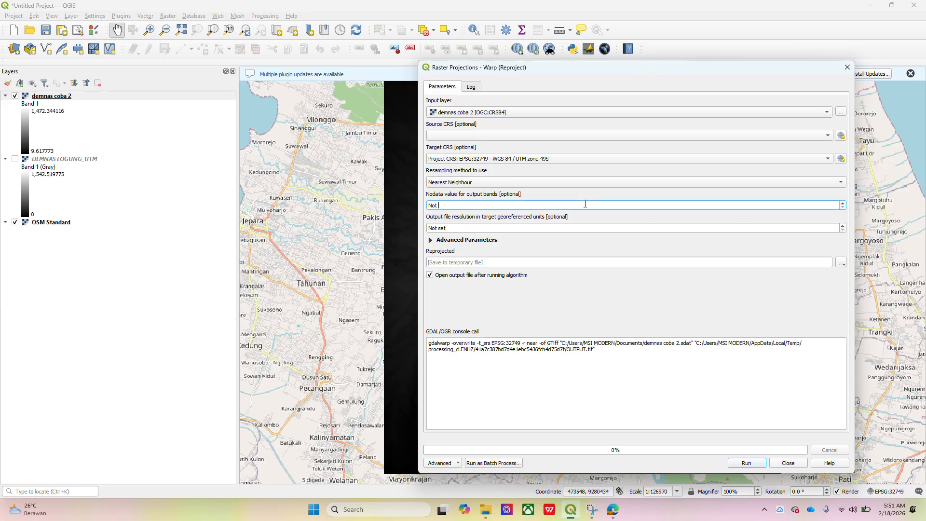
type("-99999")
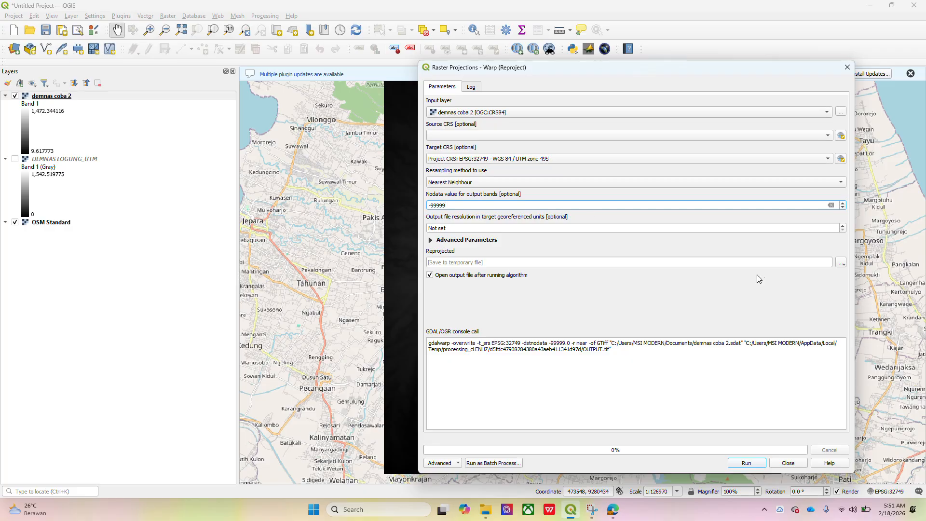
Save the reprojected output as an SDAT file named demnas coba 3 49s in Documents and run the reprojection.
left_click(841, 262)
left_click(863, 284)
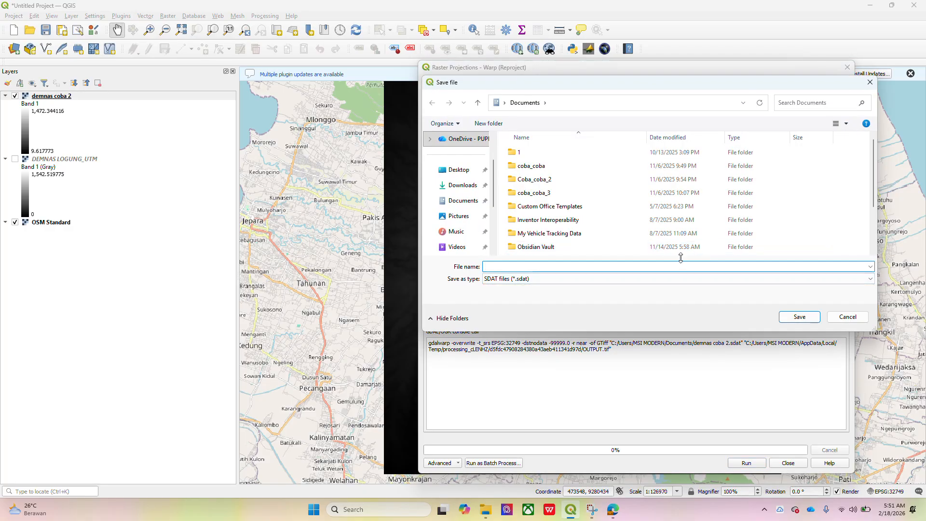
type("demnas coba ")
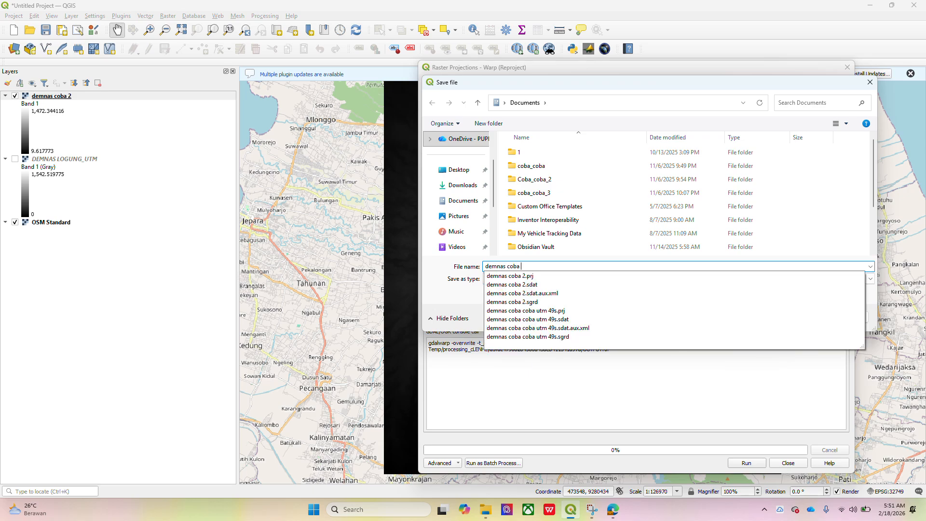
type("3 49s")
left_click(783, 316)
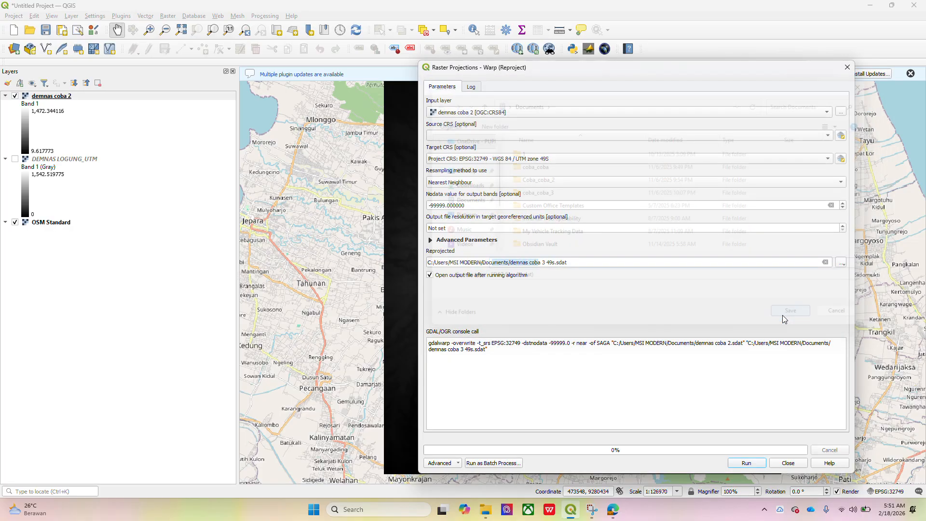
left_click(750, 463)
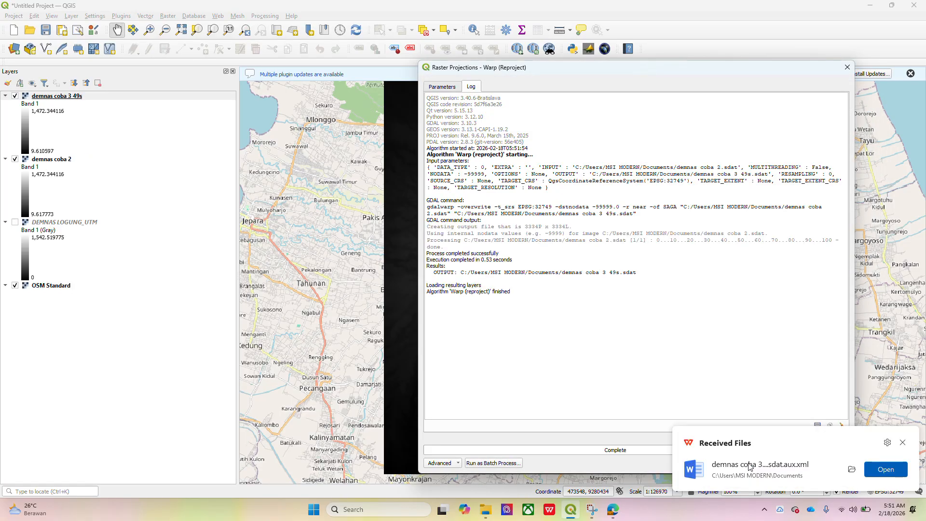
left_click(902, 440)
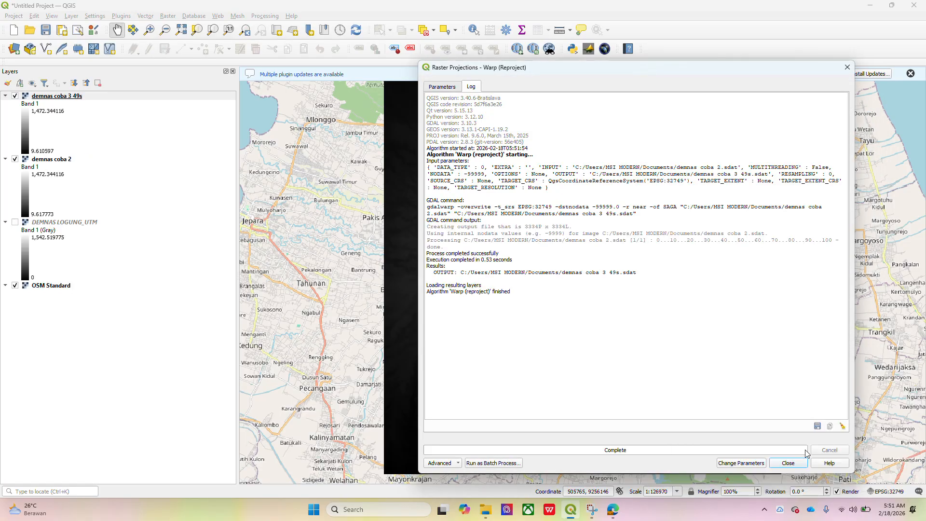
left_click(788, 463)
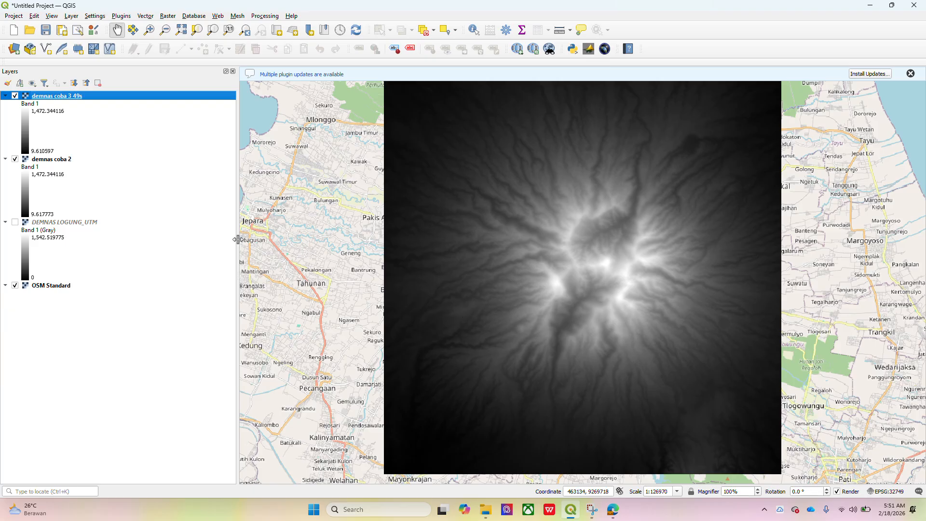
Hide the demnas coba 2 layer and remove it together with demnas coba 3 49s from the project.
left_click(14, 161)
left_click(57, 157)
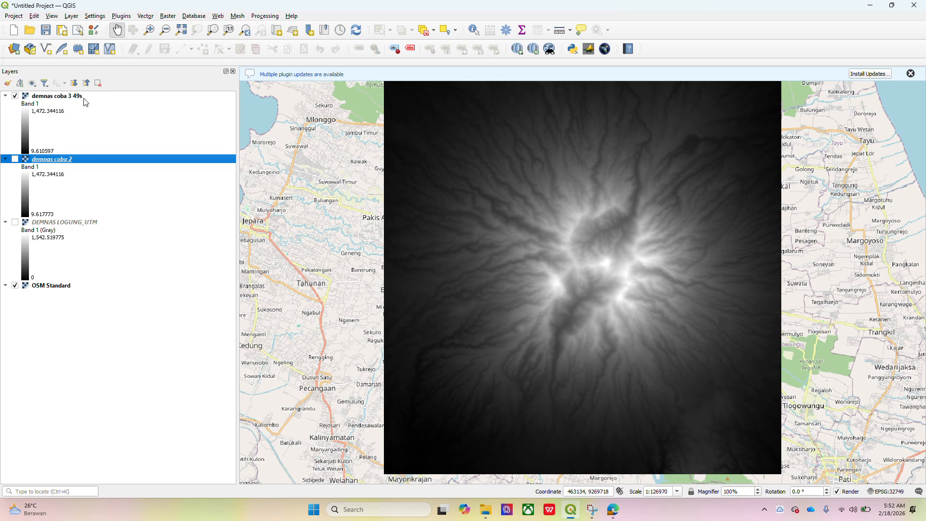
left_click(85, 98)
left_click(73, 159, "ctrl")
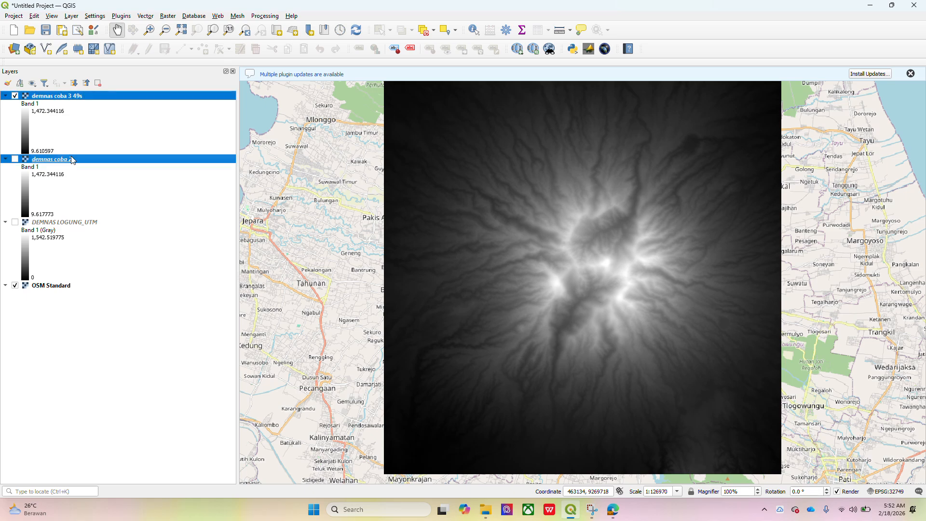
right_click(79, 157)
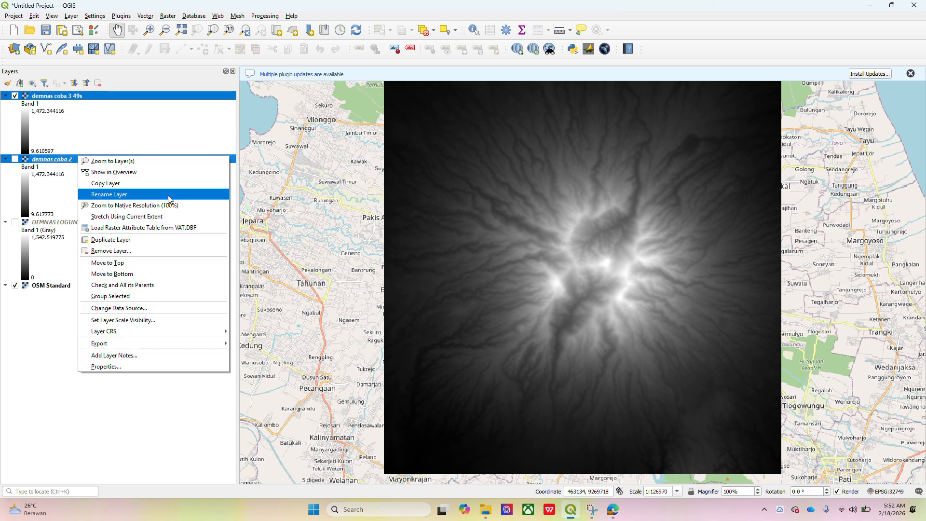
left_click(143, 251)
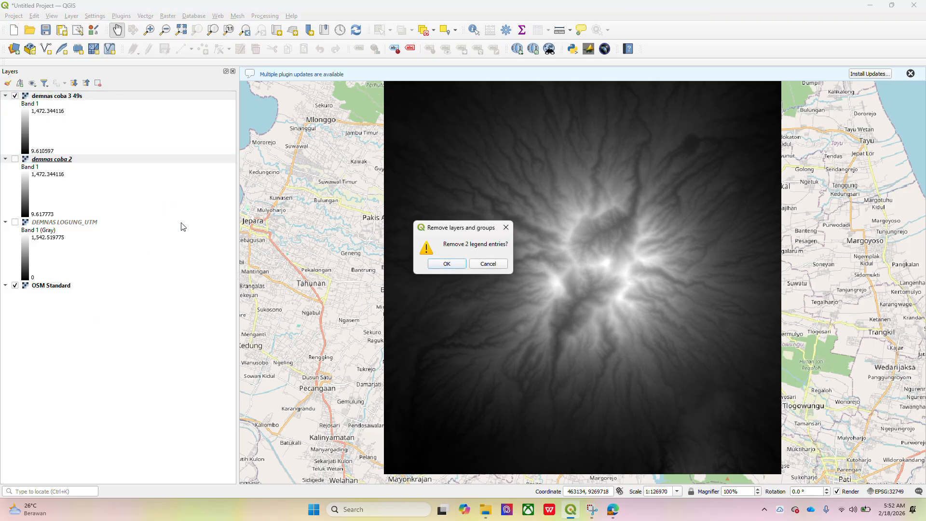
left_click(439, 263)
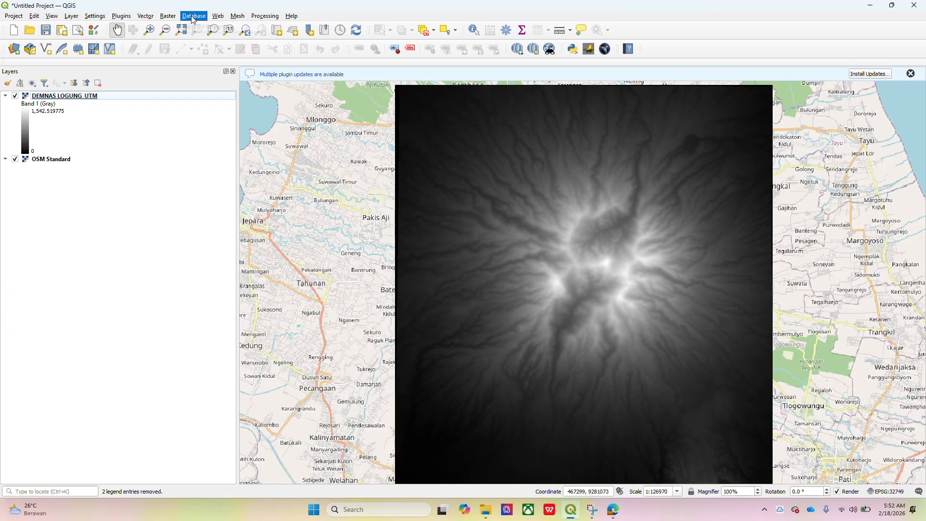
Search the processing algorithms for fill sink and start Fill Sinks XXL (Wang & Liu).
left_click(176, 17)
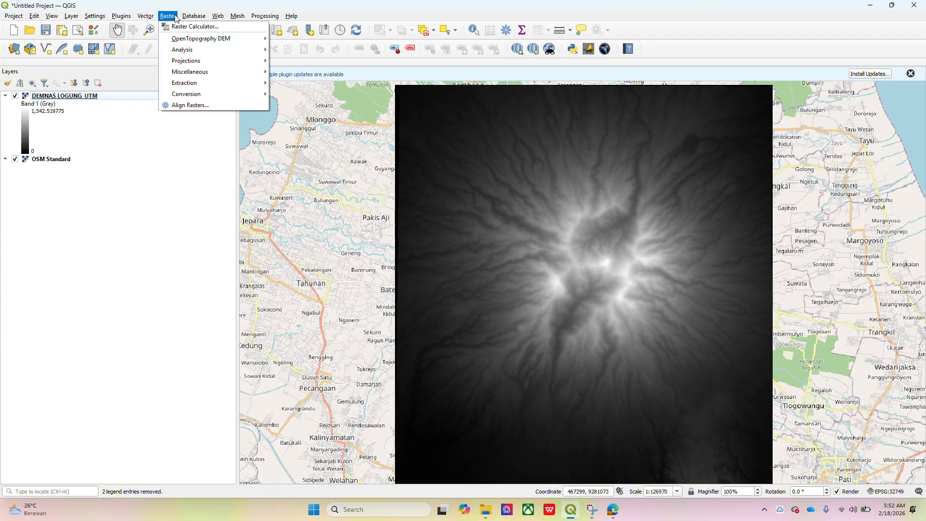
mouse_move(246, 18)
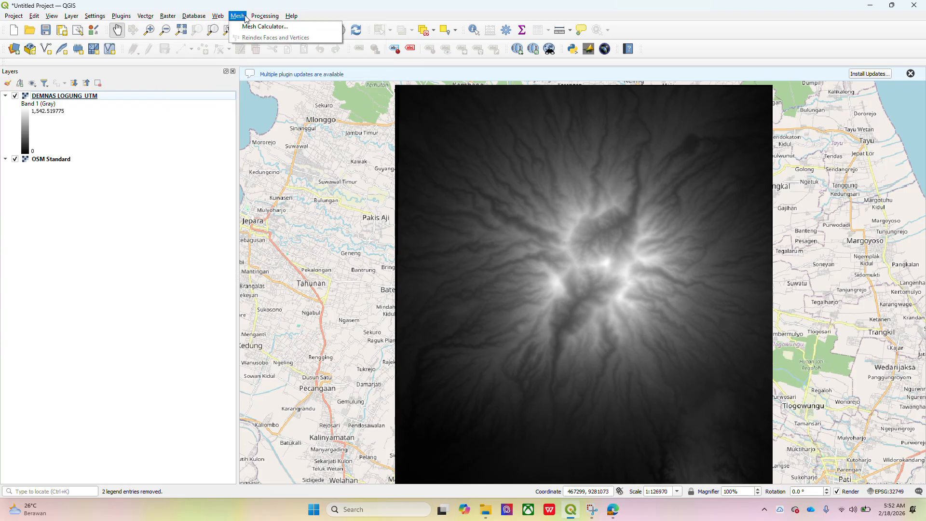
left_click(273, 27)
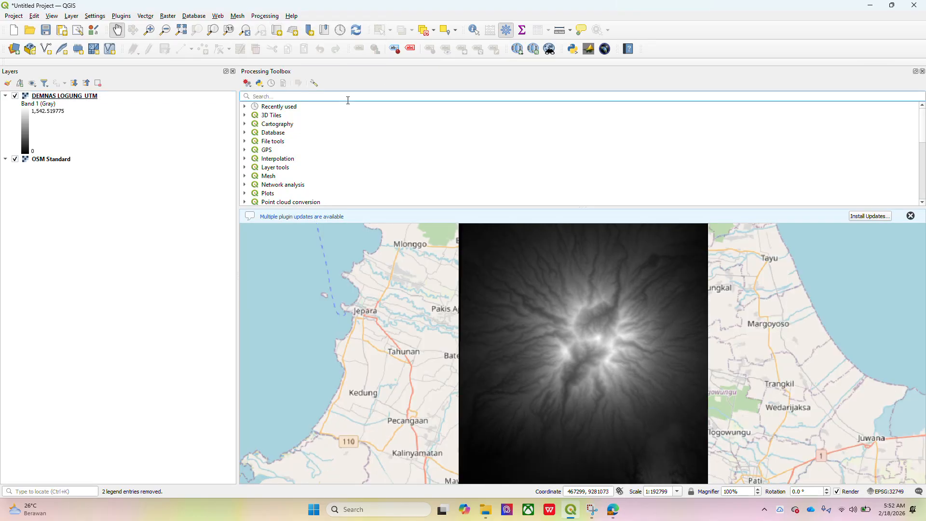
type("fill")
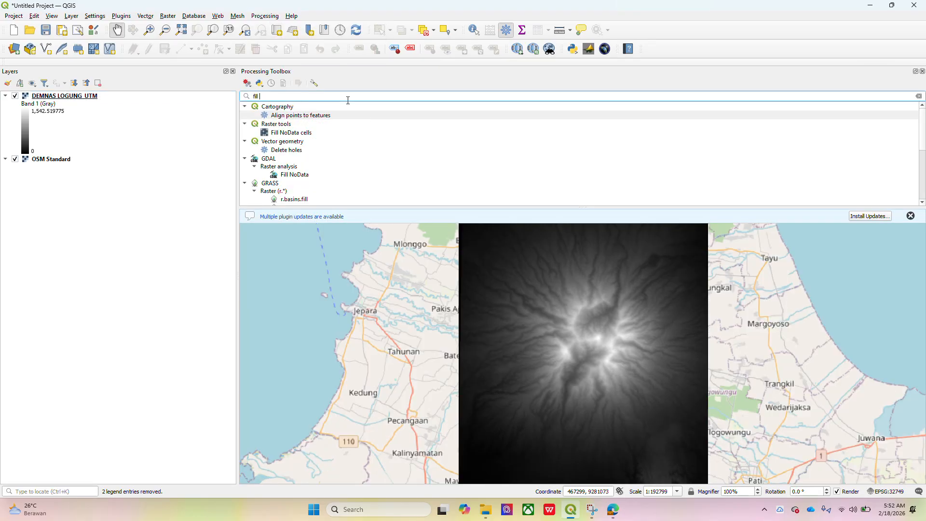
type(" sink")
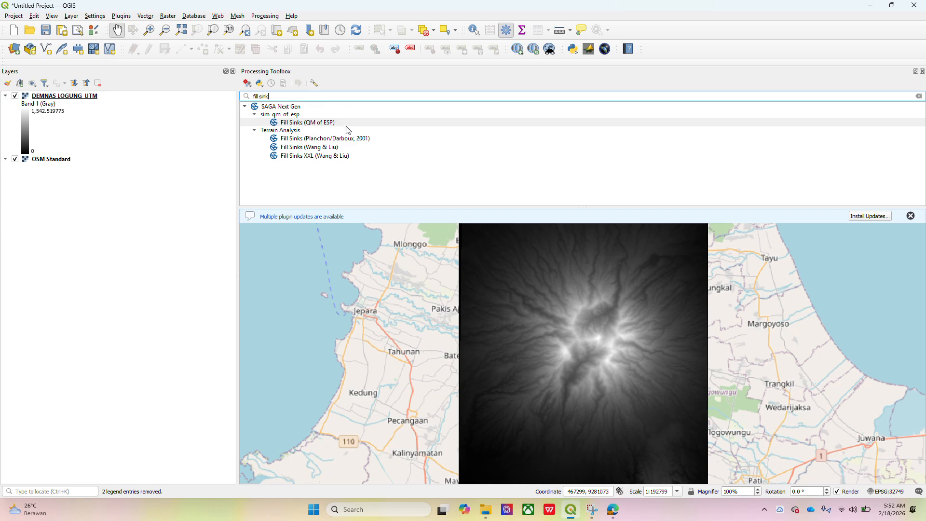
double_click(325, 158)
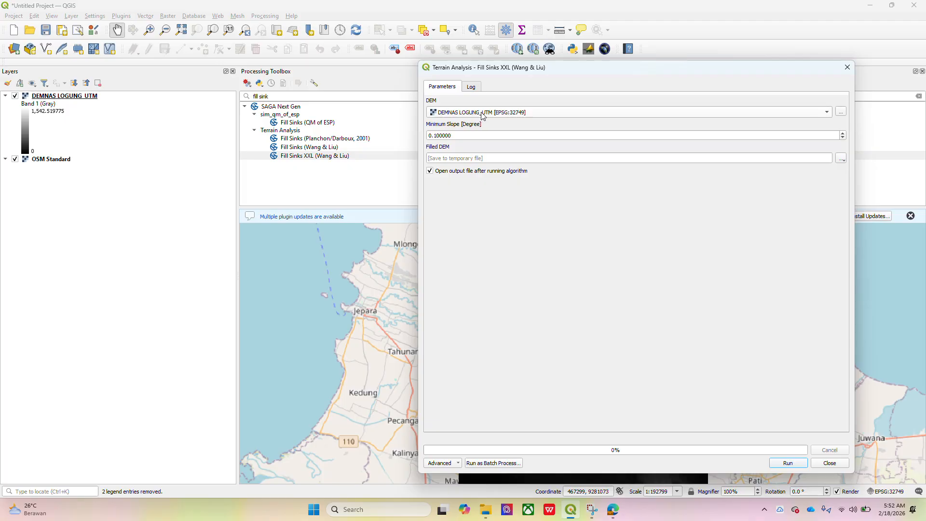
Choose to save the filled DEM to a file and create a folder named coba logung in D:/QGIS trial and error.
left_click(841, 160)
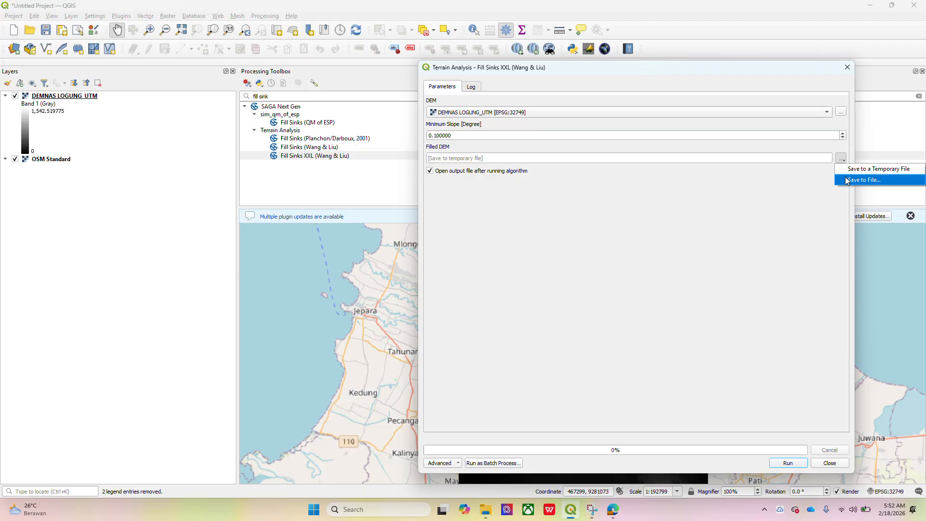
left_click(847, 181)
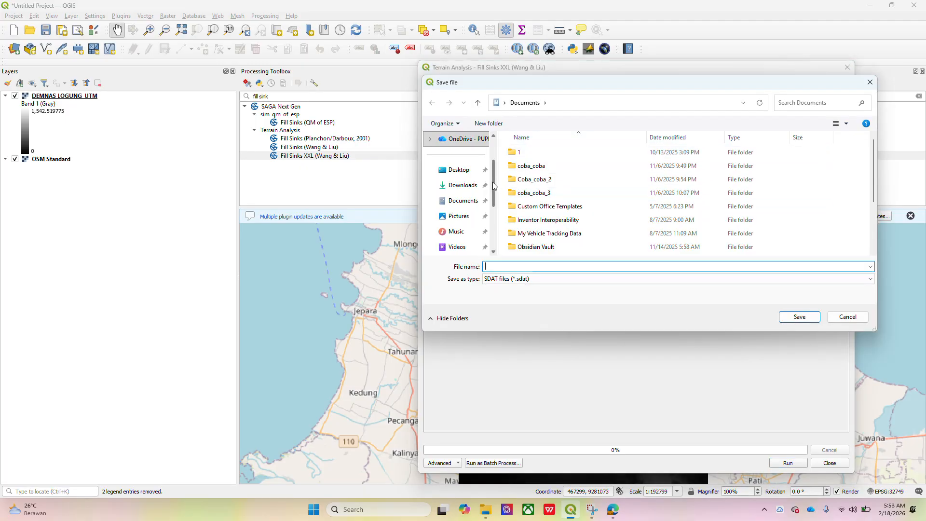
scroll(497, 186, "down", 2)
left_click(463, 246)
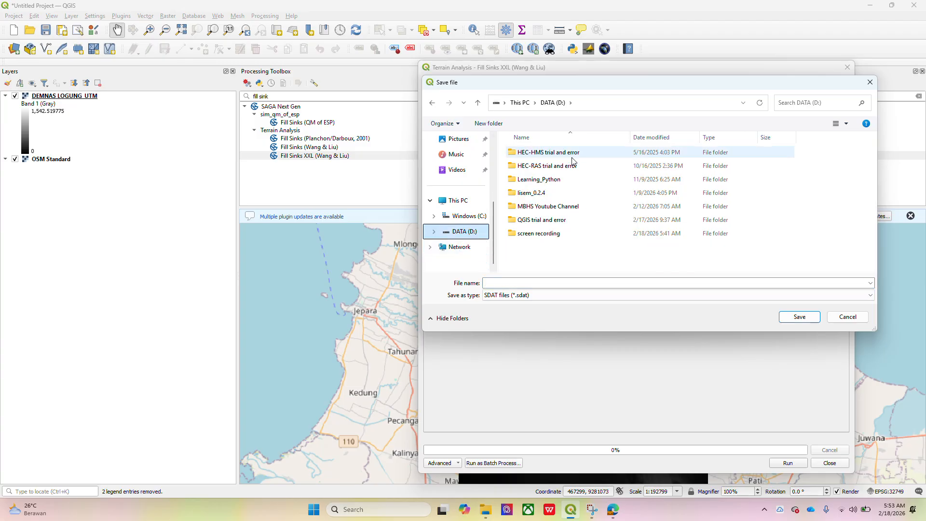
double_click(549, 220)
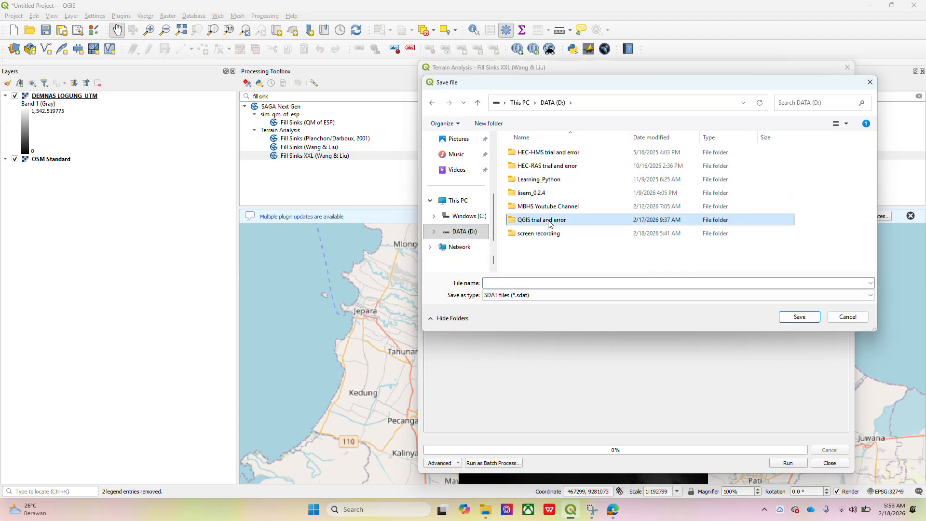
left_click(483, 121)
type("c")
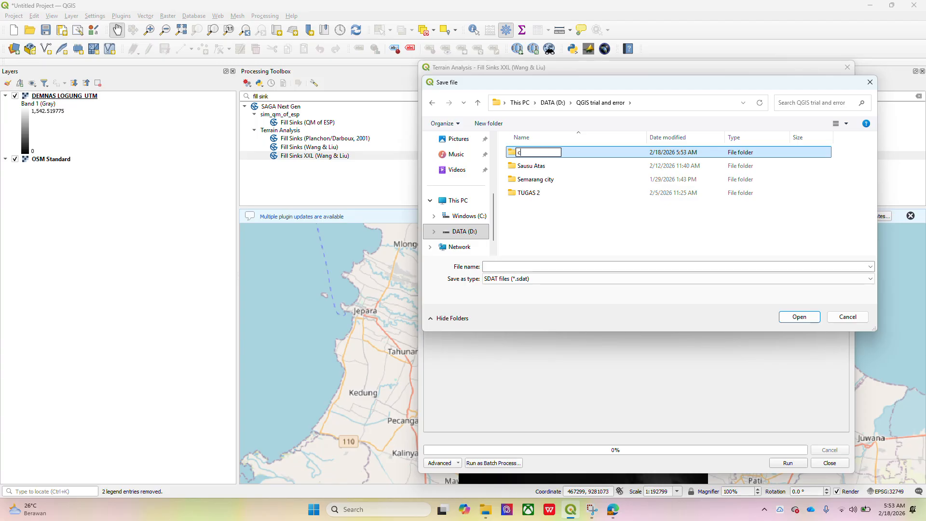
type("oba logung")
key("Return")
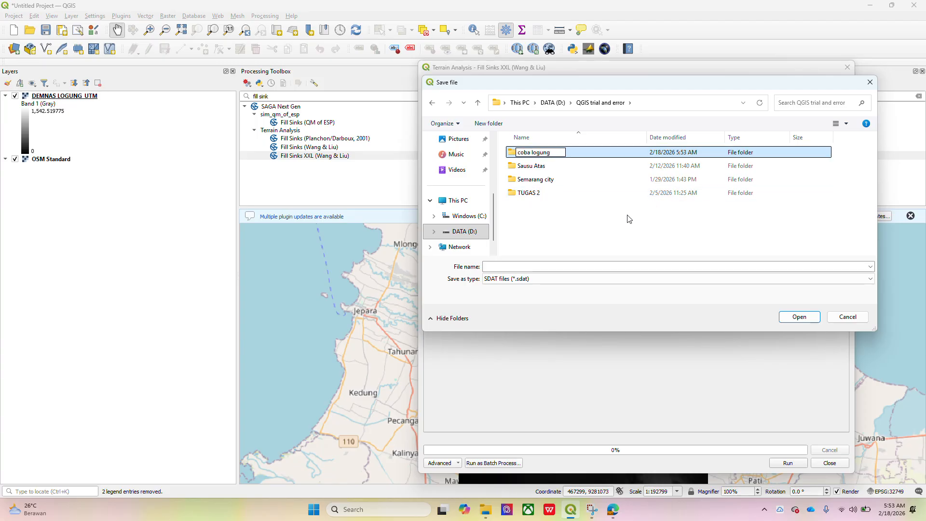
Save the filled DEM as DEM-filled logung in the coba logung folder and run Fill Sinks XXL on DEMNAS LOGUNG_UTM.
double_click(586, 157)
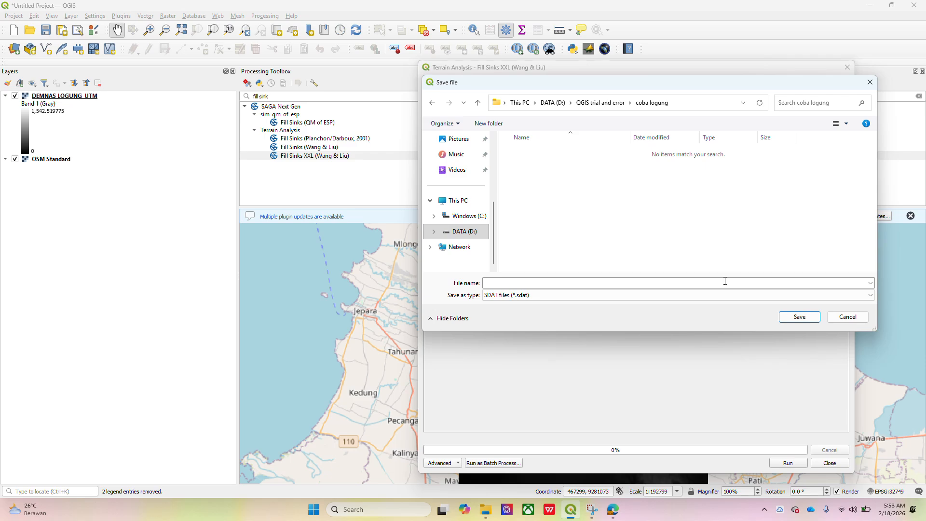
left_click(657, 284)
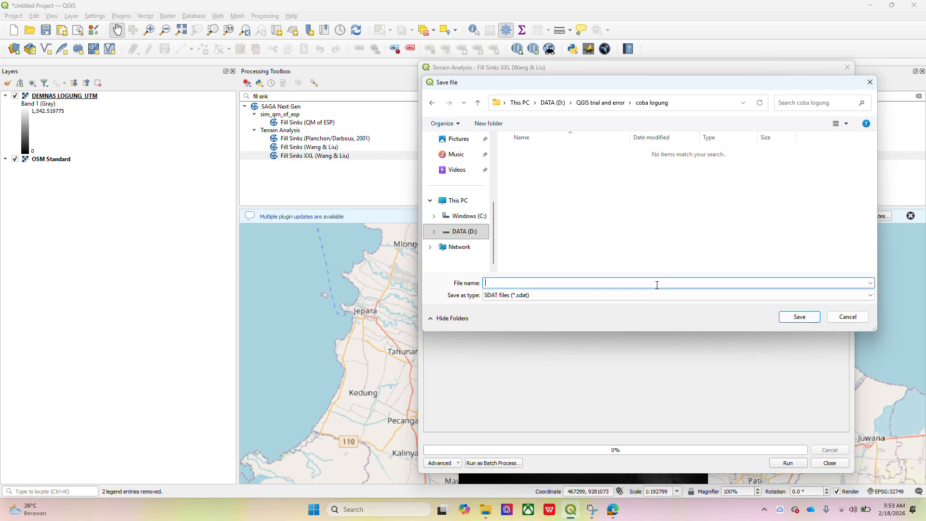
type("DEM-filled logung")
key("Return")
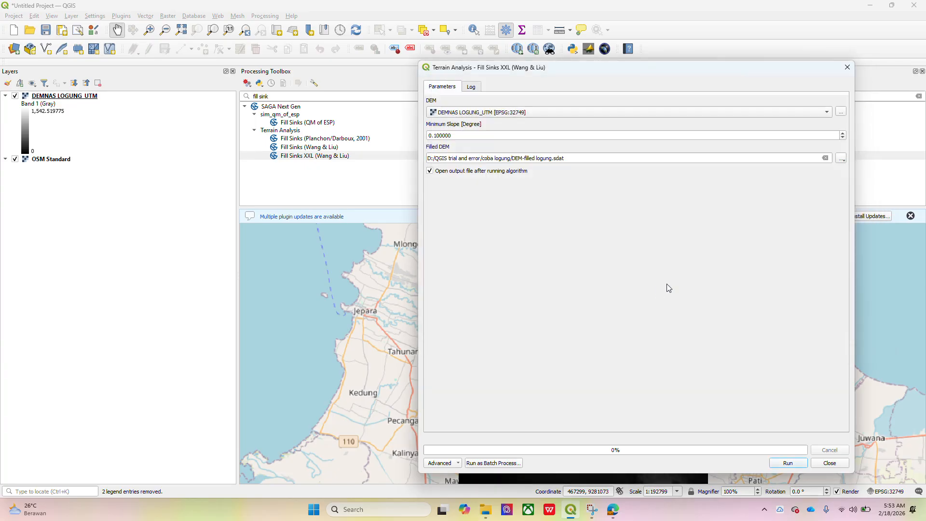
left_click(784, 463)
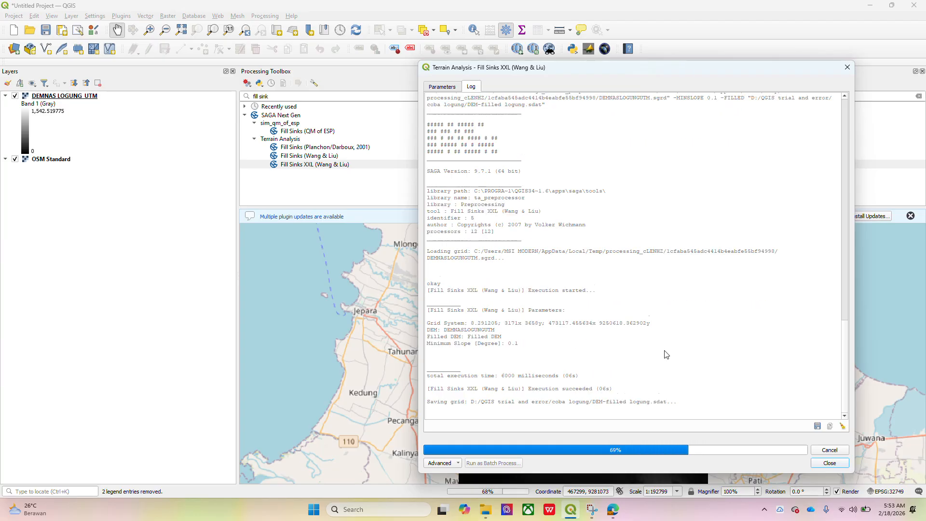
left_click(829, 463)
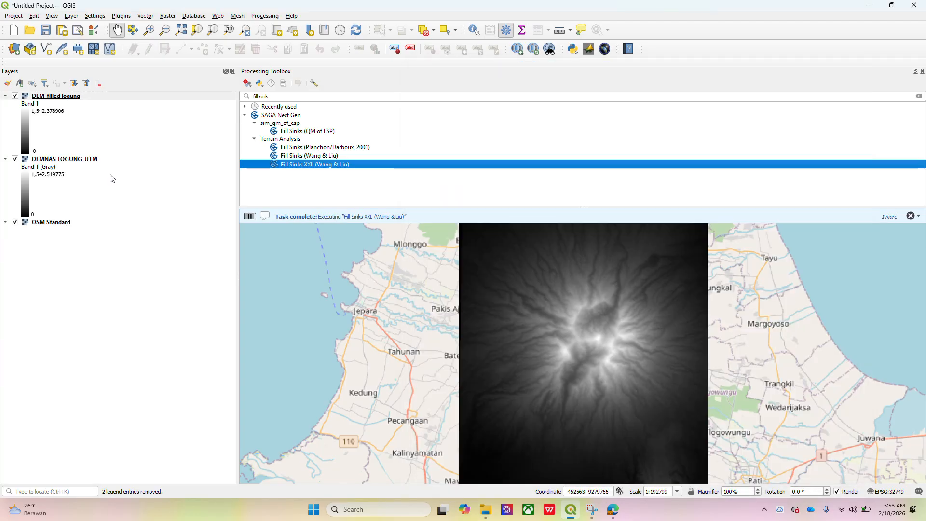
Hide the DEMNAS LOGUNG_UTM layer and set the DEM-filled logung layer's min/max accuracy to Actual (slower).
left_click(14, 159)
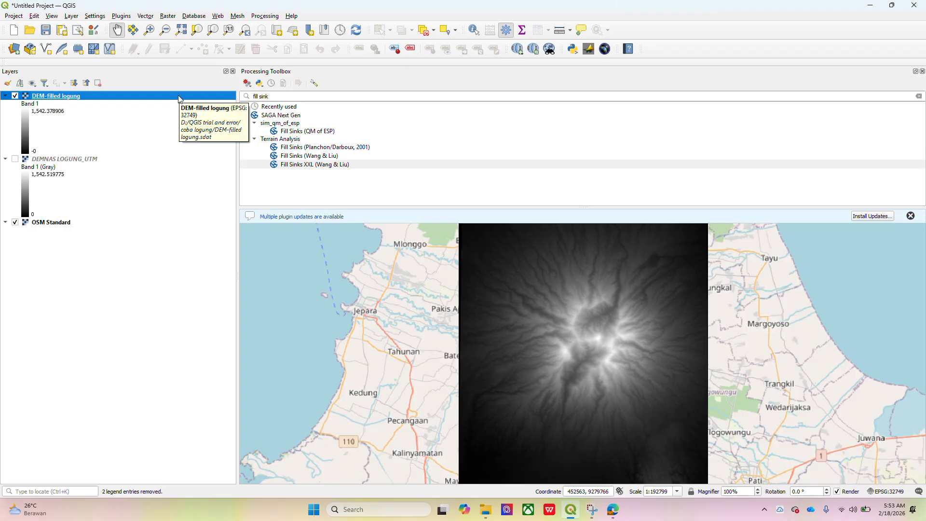
left_click(8, 82)
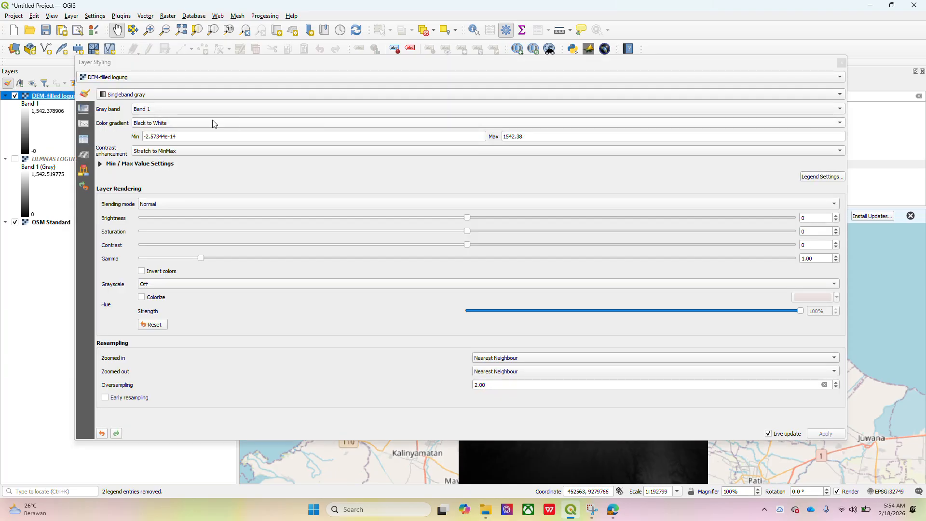
left_click(103, 166)
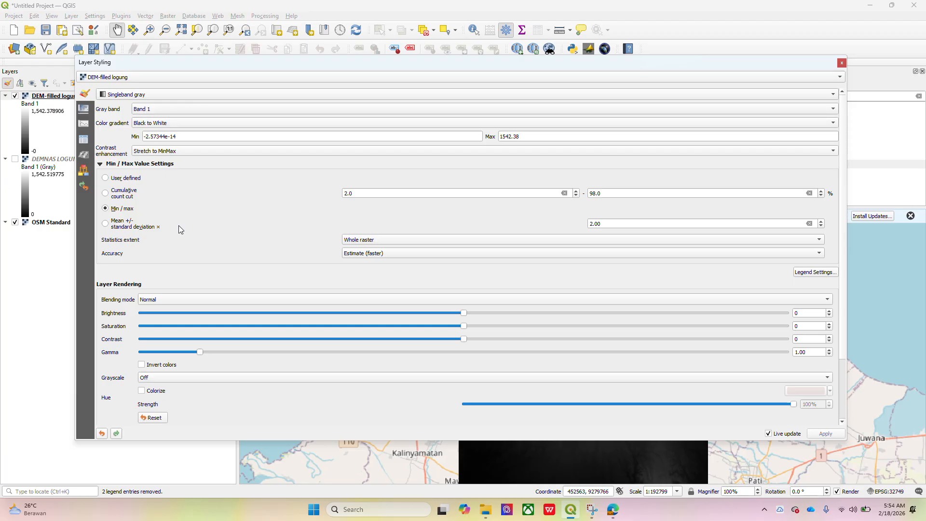
left_click(393, 256)
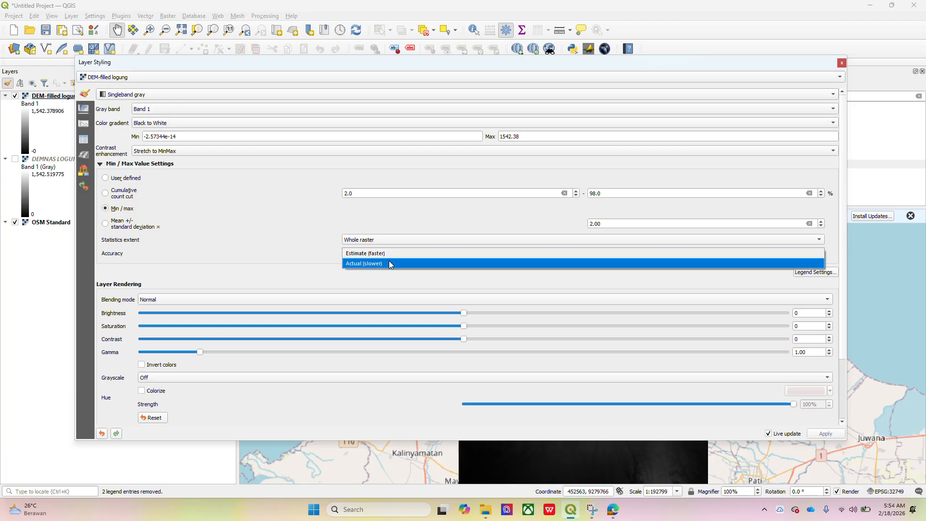
left_click(389, 265)
Render the DEM-filled logung layer as Singleband pseudocolor and close the layer styling.
left_click(246, 96)
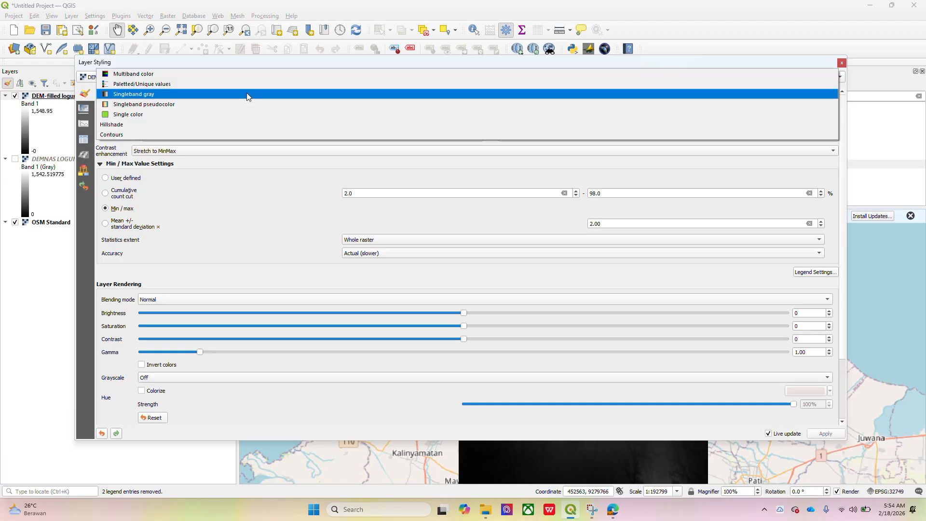
left_click(234, 102)
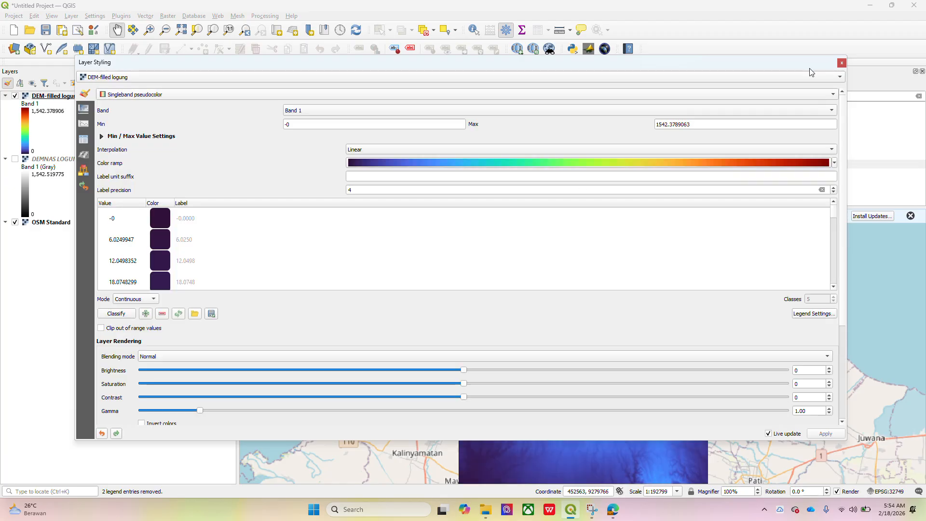
left_click(841, 64)
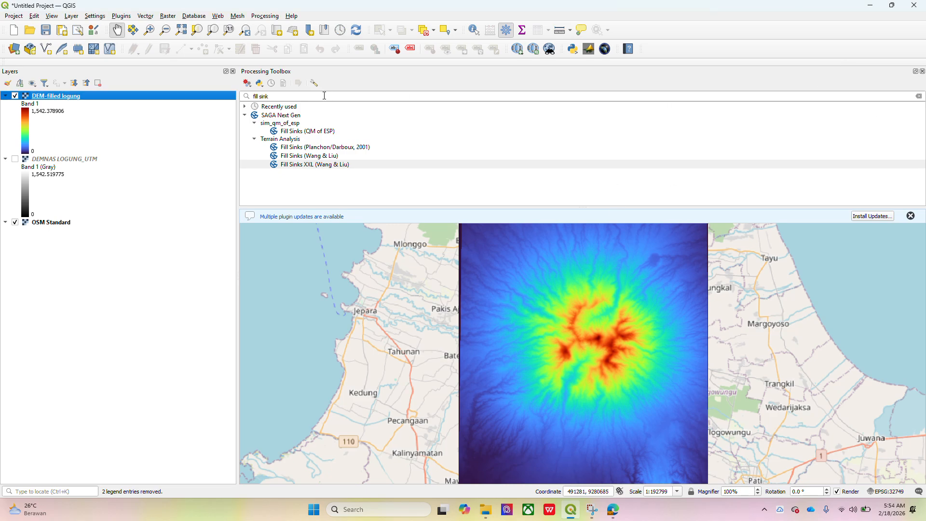
Search the processing algorithms for strah and start Strahler Order.
left_click(307, 100)
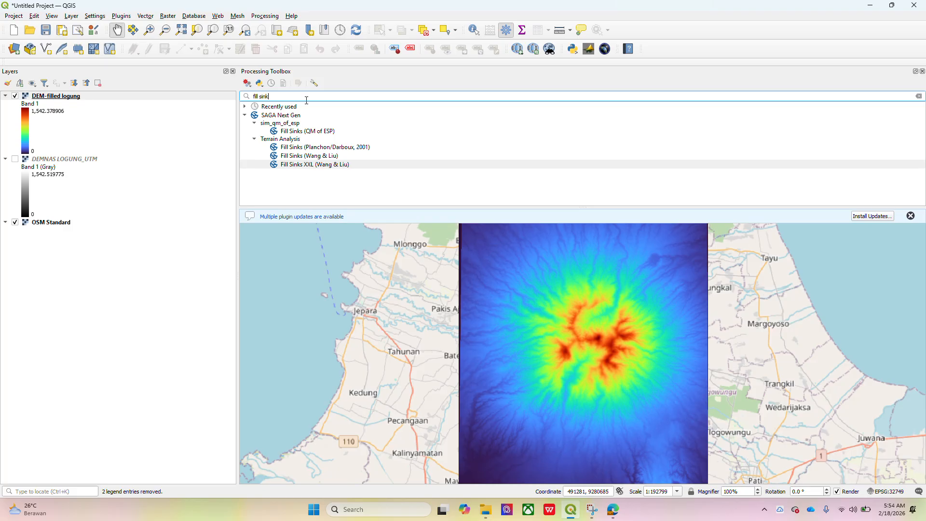
key("BackSpace")
key("BackSpace")
key("BackSpace")
key("BackSpace")
key("BackSpace")
key("BackSpace")
key("BackSpace")
key("BackSpace")
key("BackSpace")
type("strah")
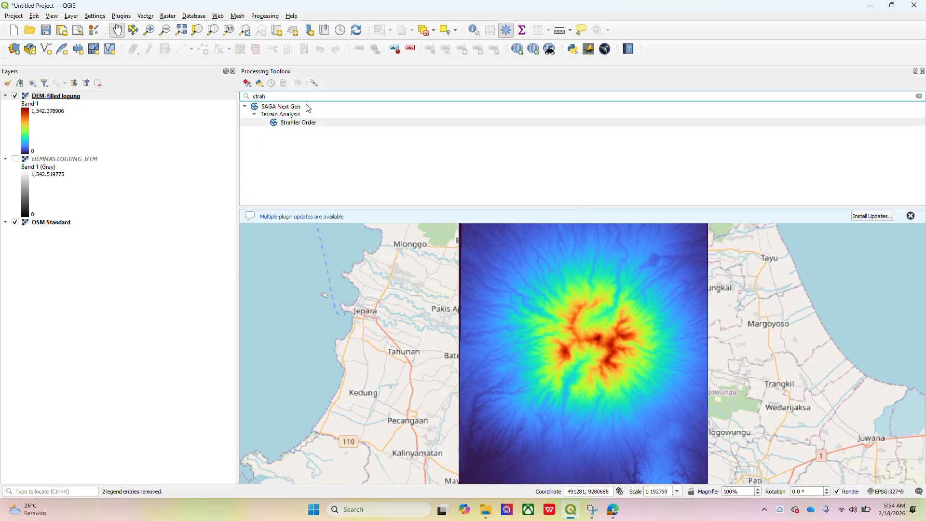
double_click(297, 123)
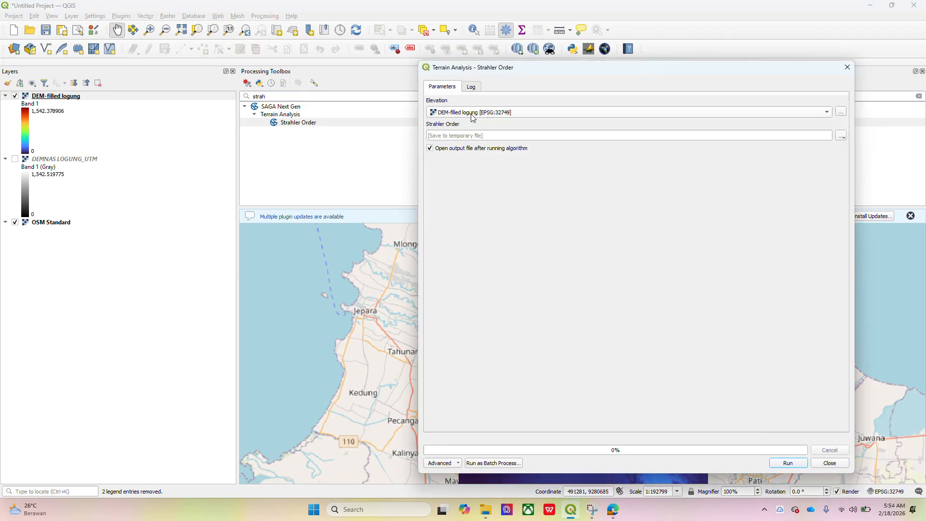
Save the Strahler Order output as strahler logung in the coba logung folder and run it on DEM-filled logung.
left_click(842, 137)
left_click(851, 157)
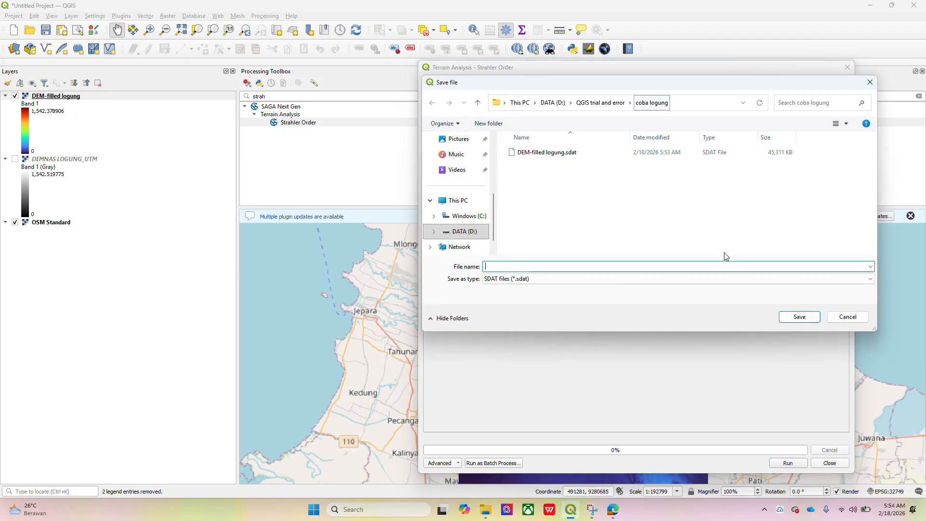
type("strahler logung")
key("Return")
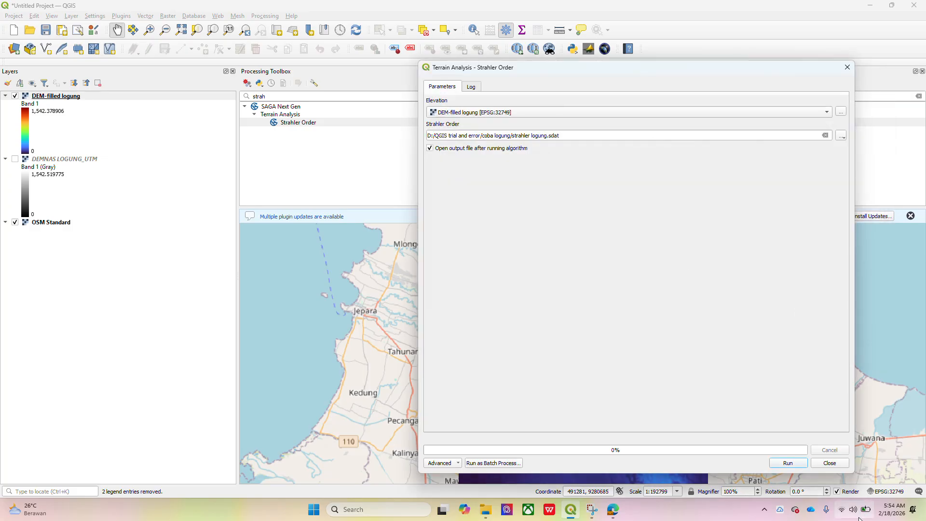
left_click(788, 463)
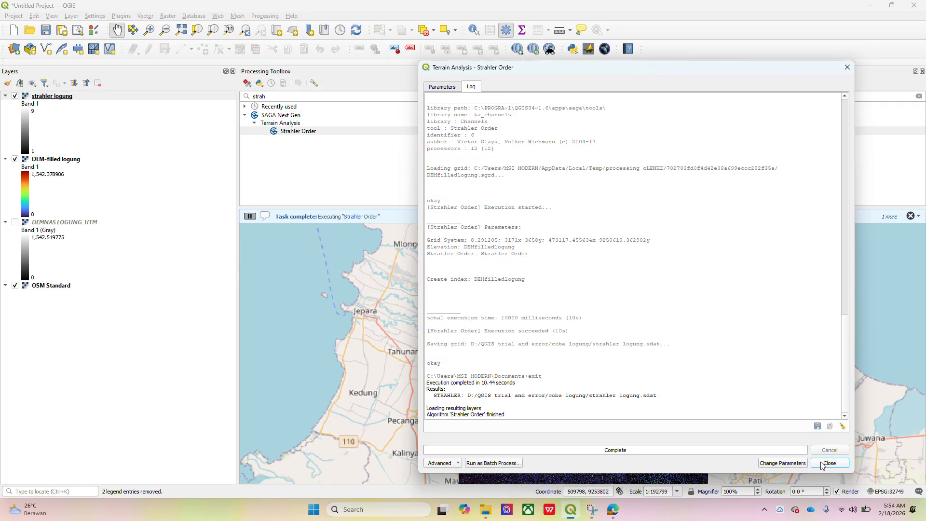
left_click(829, 463)
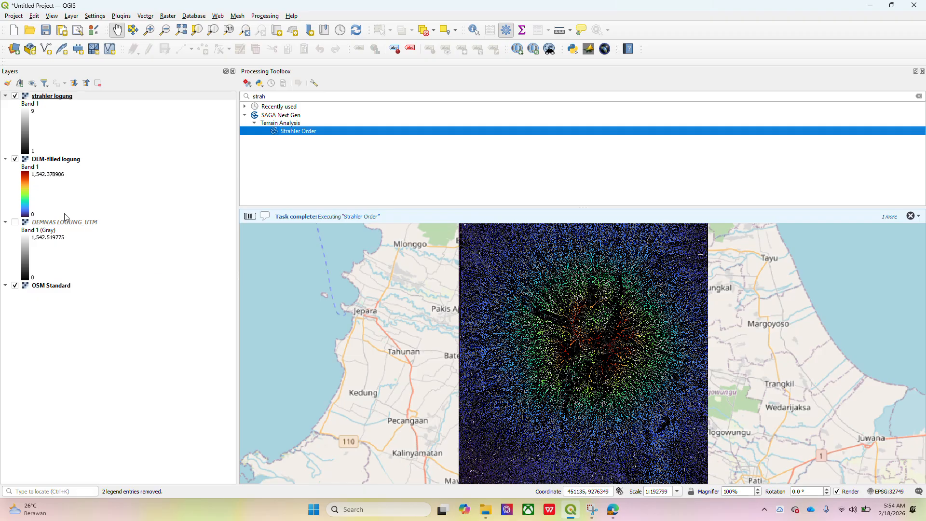
Hide the DEM-filled logung layer and remove the DEMNAS LOGUNG_UTM layer from the project.
left_click(21, 162)
left_click(15, 159)
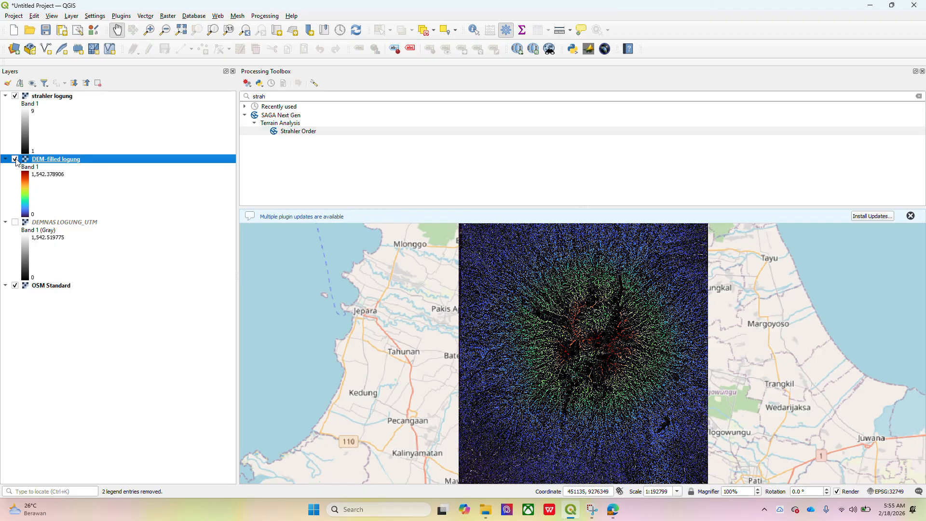
left_click(58, 222)
right_click(58, 222)
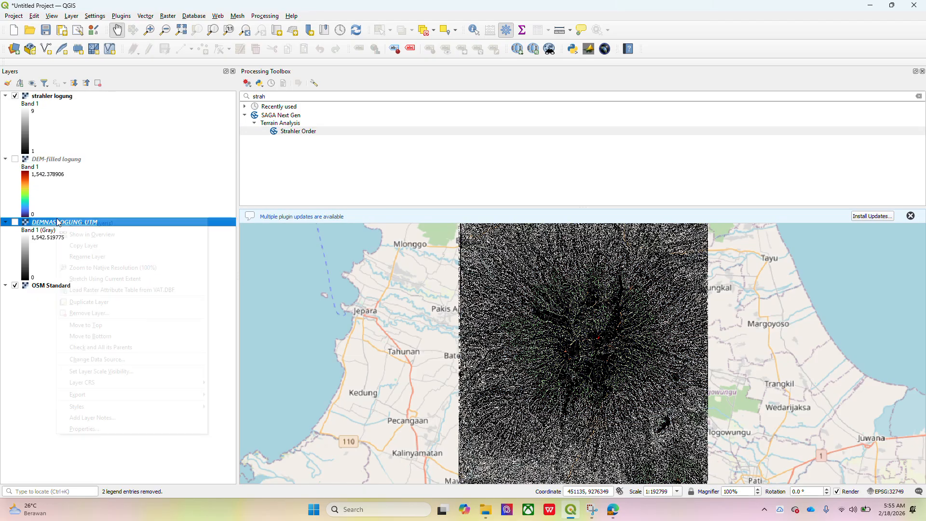
left_click(112, 314)
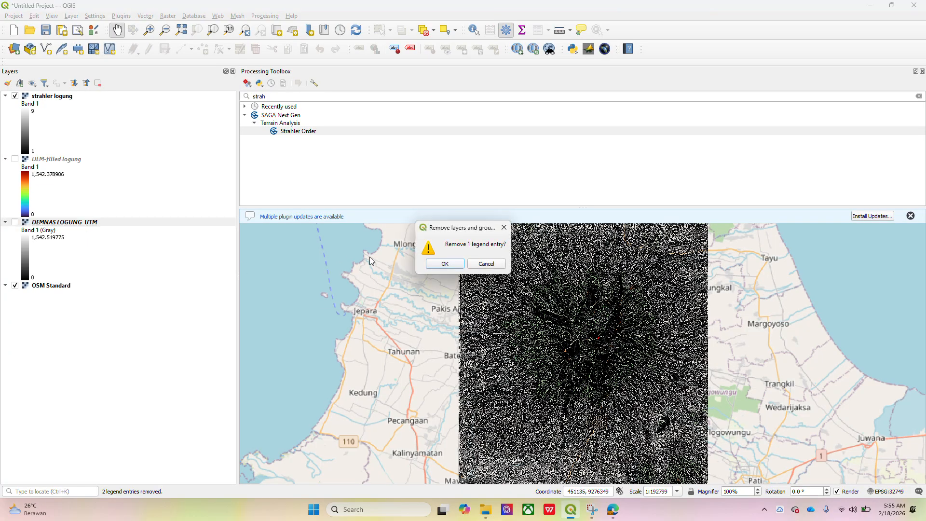
left_click(435, 260)
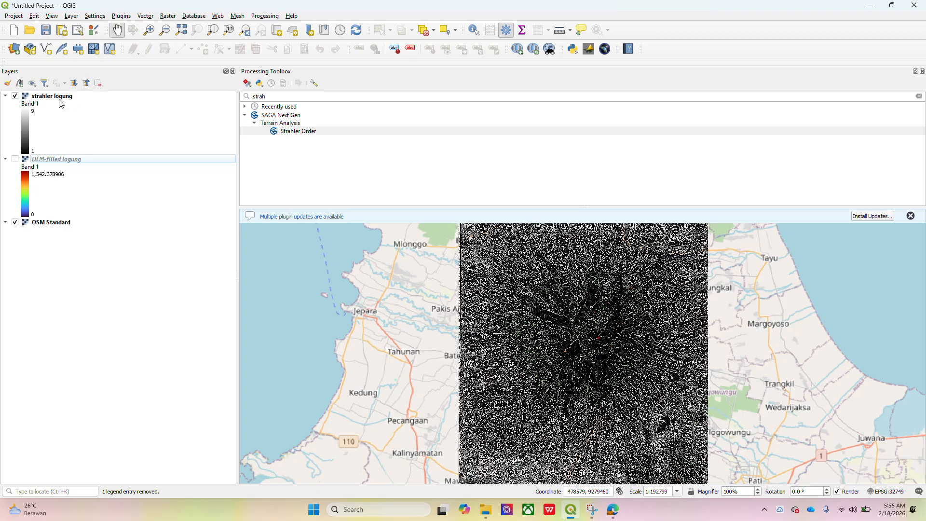
Style the strahler logung layer as Singleband pseudocolor with min/max accuracy set to Actual (slower).
scroll(542, 276, "up", 3)
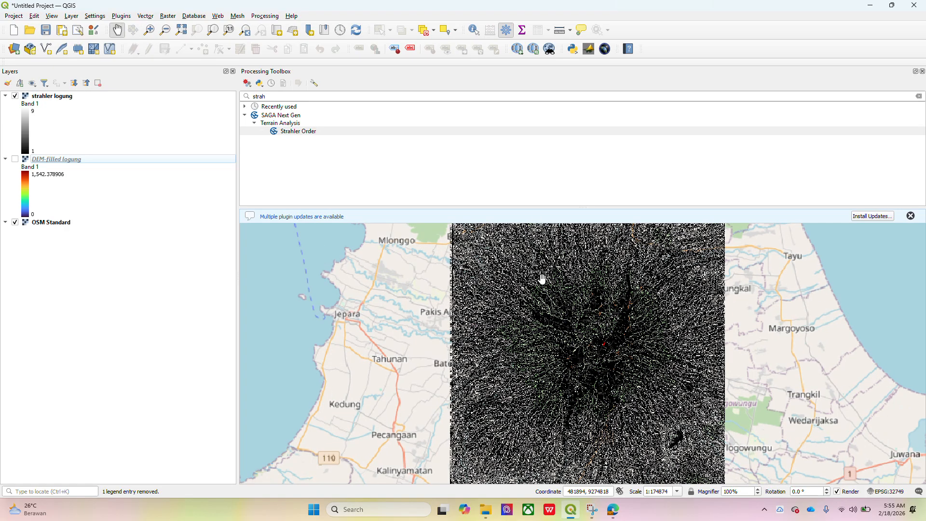
scroll(502, 316, "up", 1)
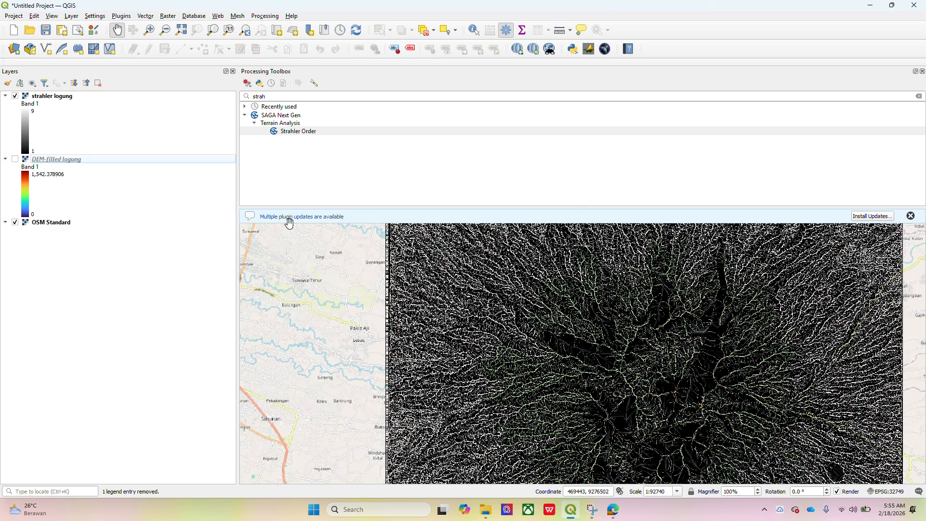
left_click(70, 97)
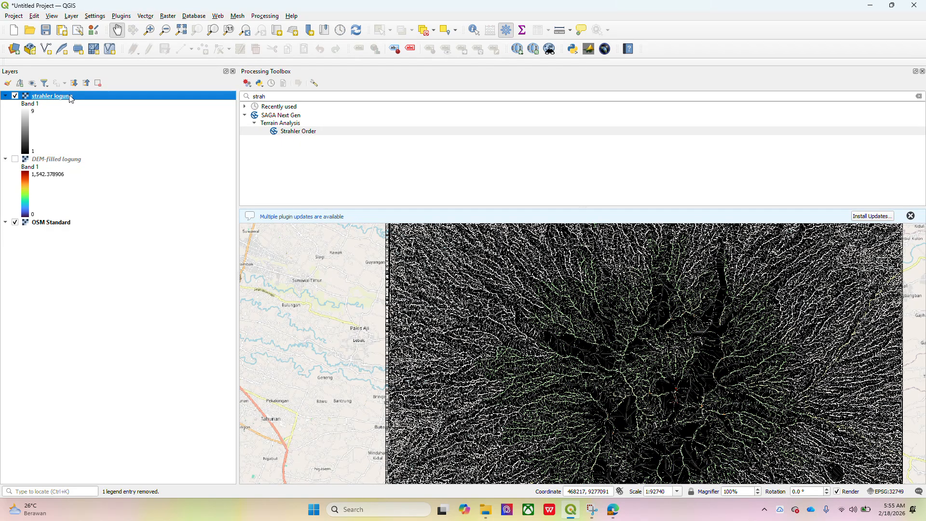
left_click(7, 83)
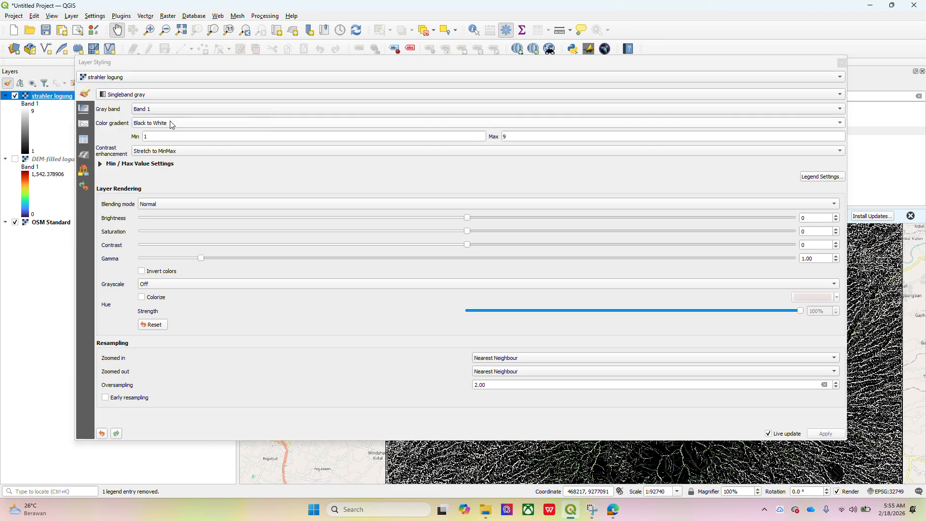
left_click(206, 94)
left_click(193, 100)
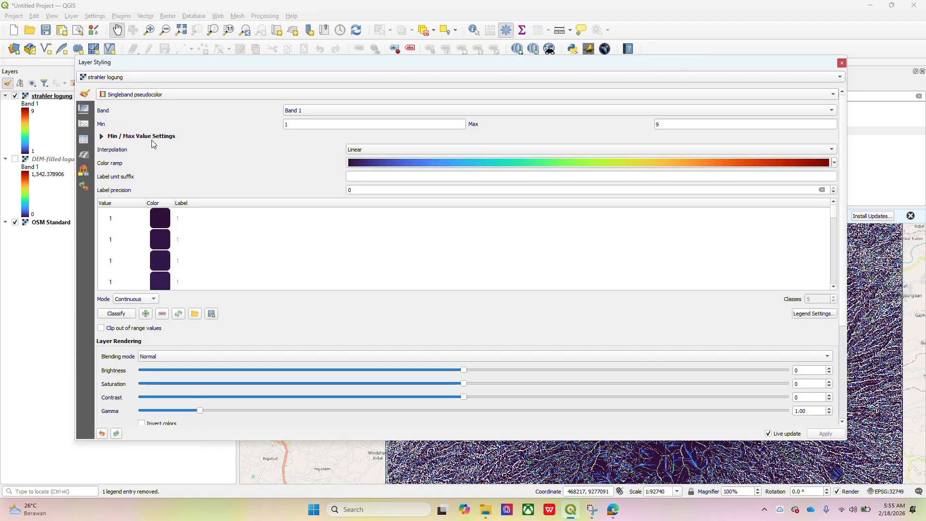
left_click(102, 137)
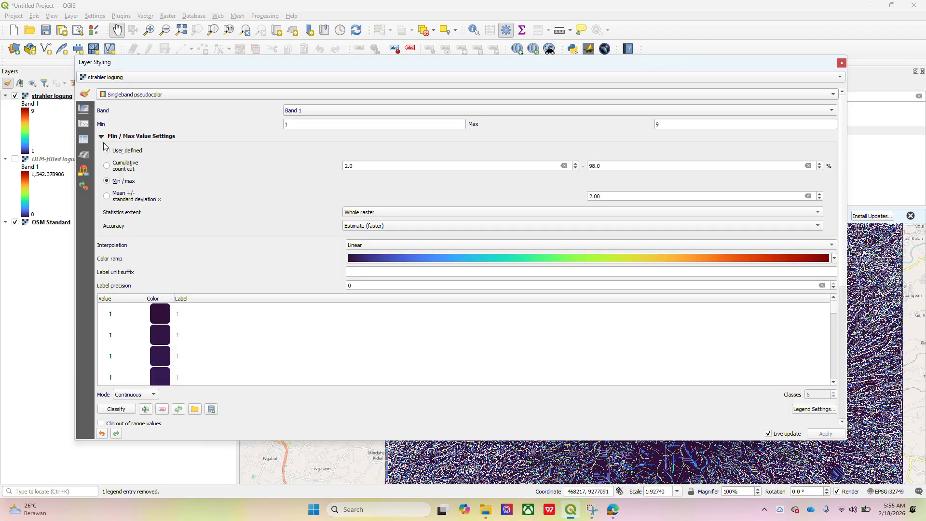
left_click(353, 225)
left_click(361, 233)
left_click(841, 63)
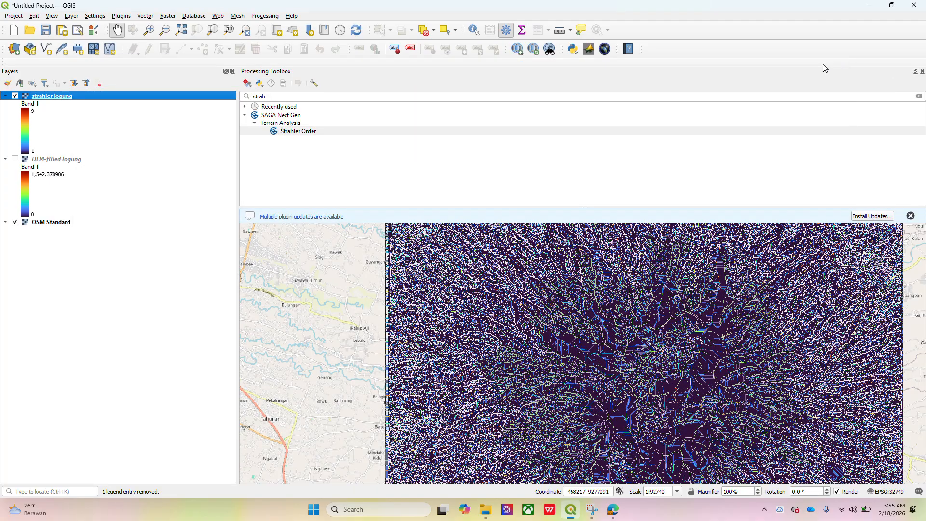
Start the Raster Calculator and build the expression "strahler logung@1" >= 5.
left_click(171, 16)
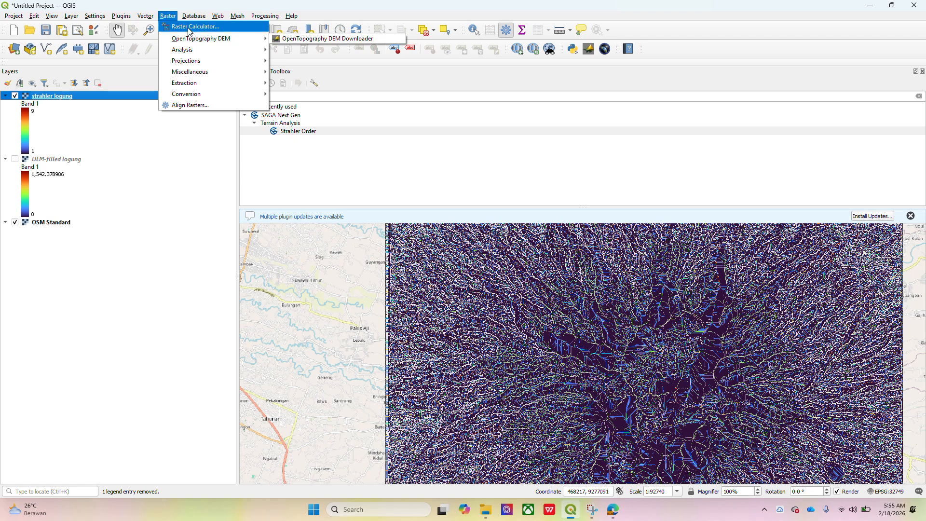
left_click(189, 30)
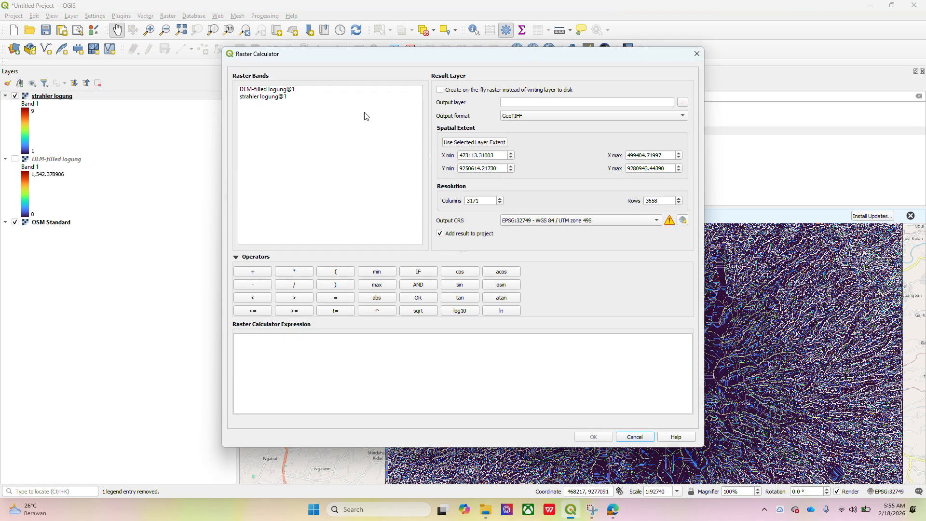
double_click(277, 97)
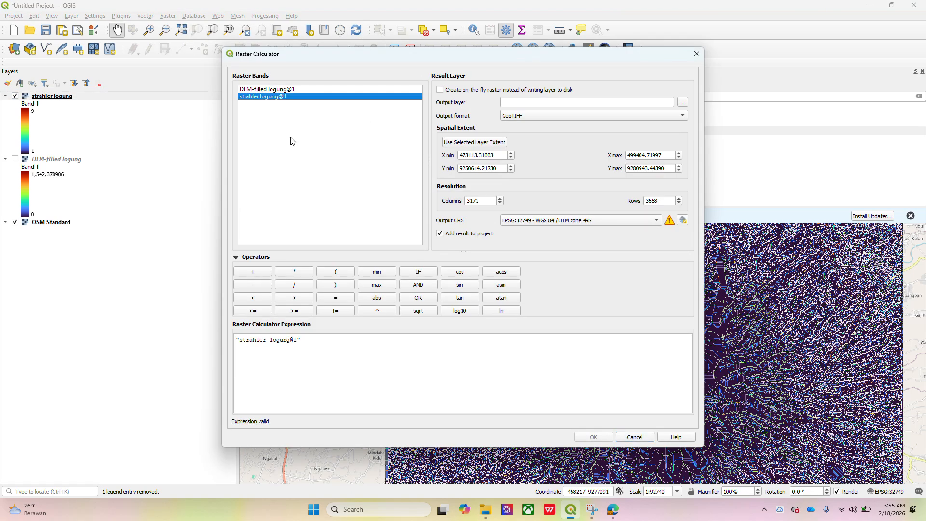
left_click(305, 341)
left_click(294, 311)
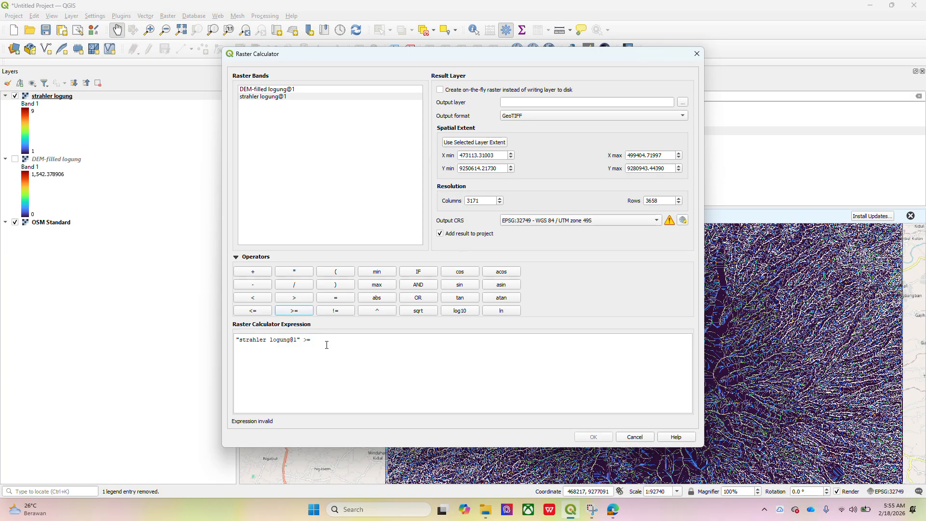
type("5")
Set the output layer to strahler 5 in D:/QGIS trial and error/coba logung and run the raster calculation.
left_click(684, 102)
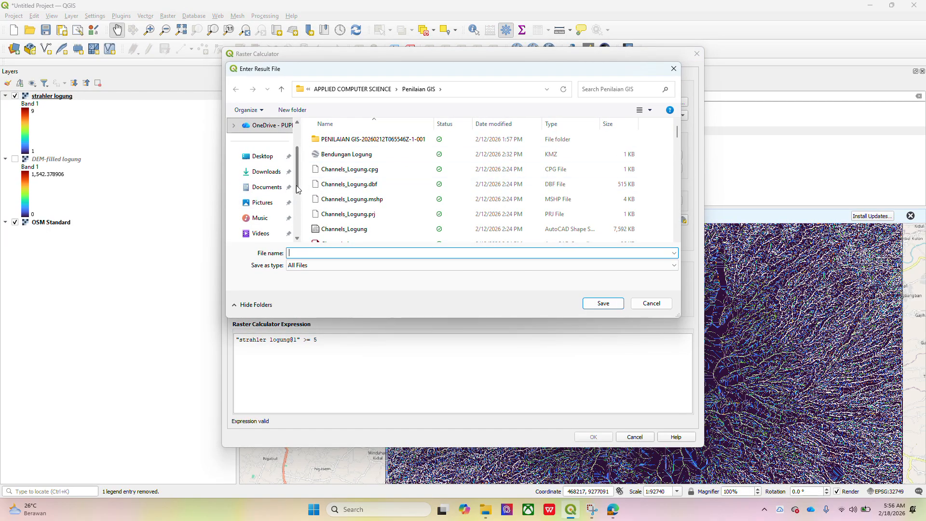
left_click_drag(299, 188, 302, 227)
left_click(279, 202)
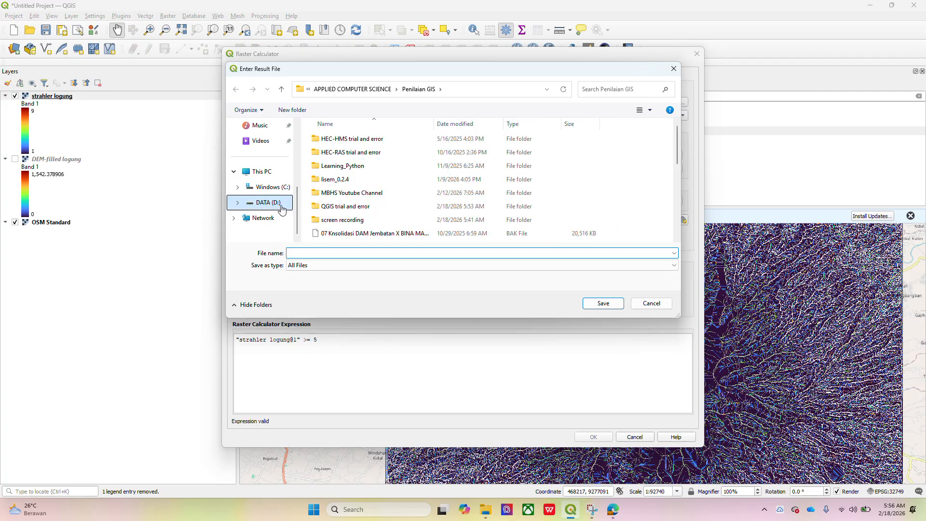
double_click(330, 207)
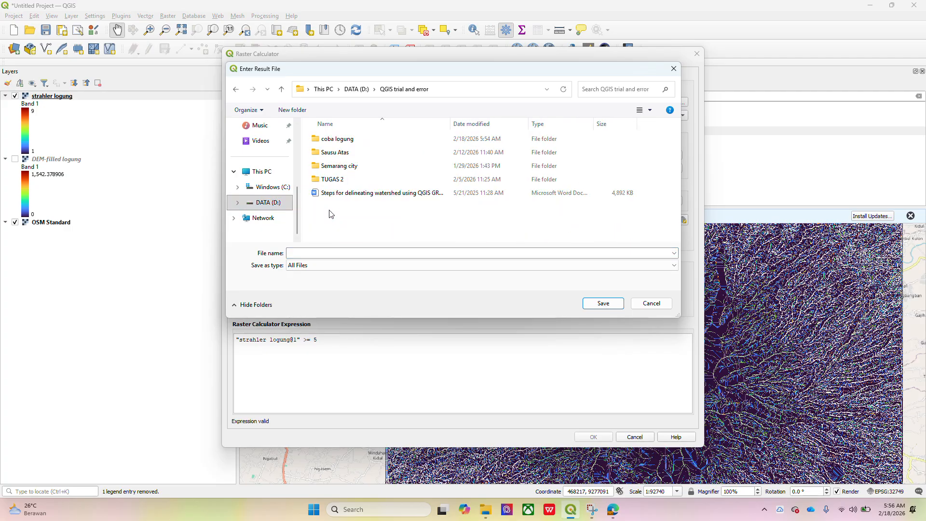
key("Down")
key("Up")
key("Return")
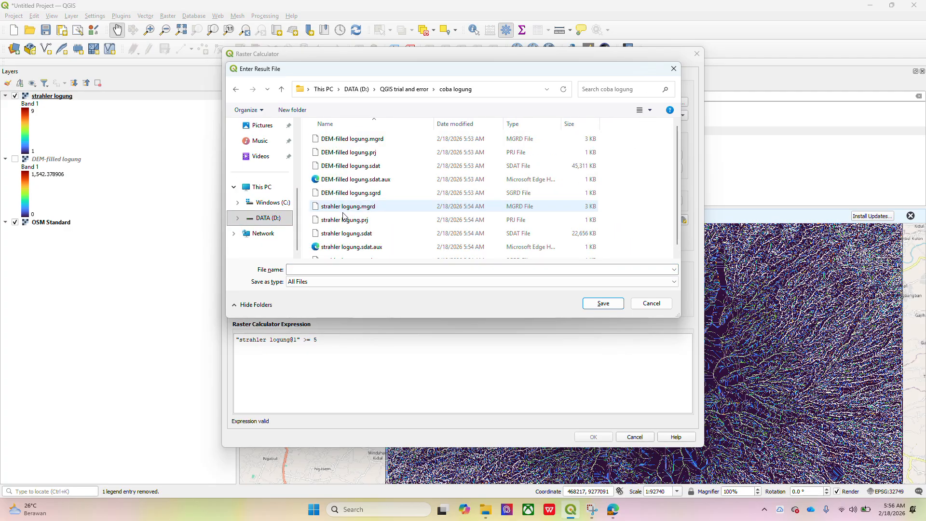
left_click(290, 269)
type("strahler")
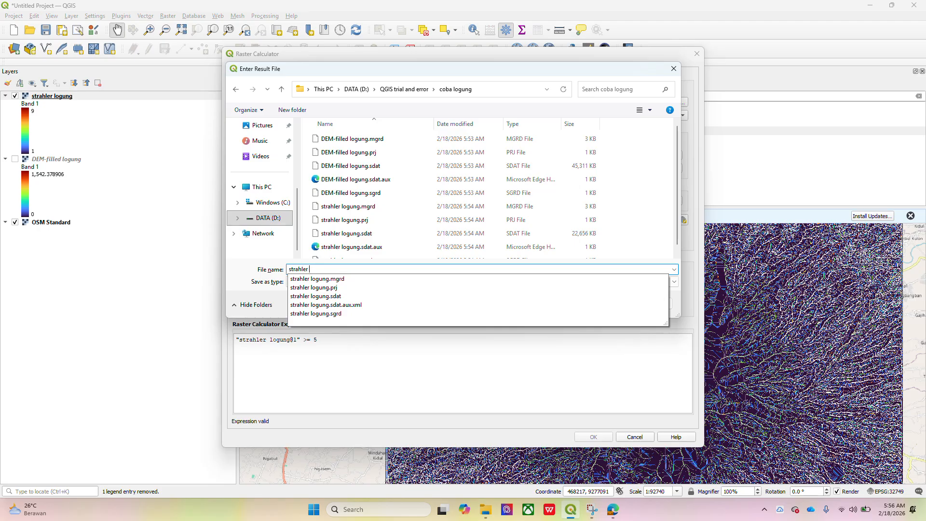
type(" 5")
key("Return")
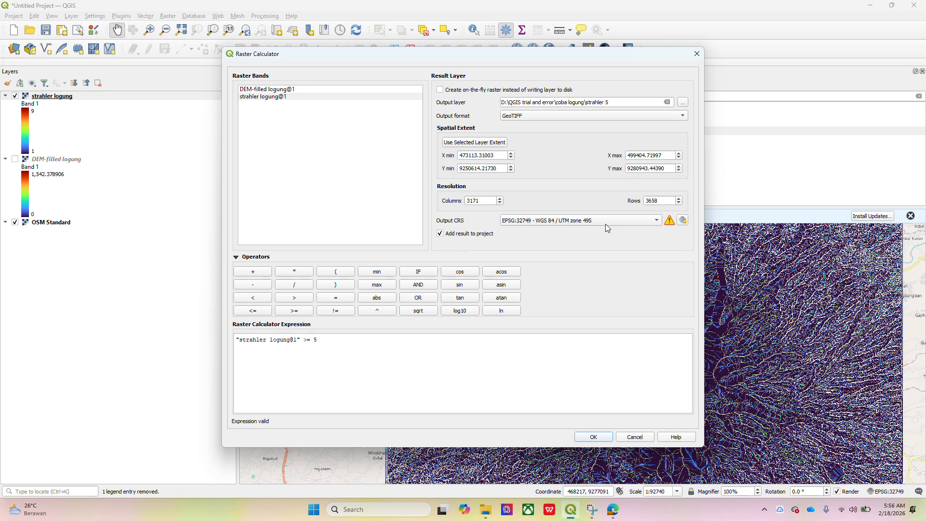
left_click(593, 437)
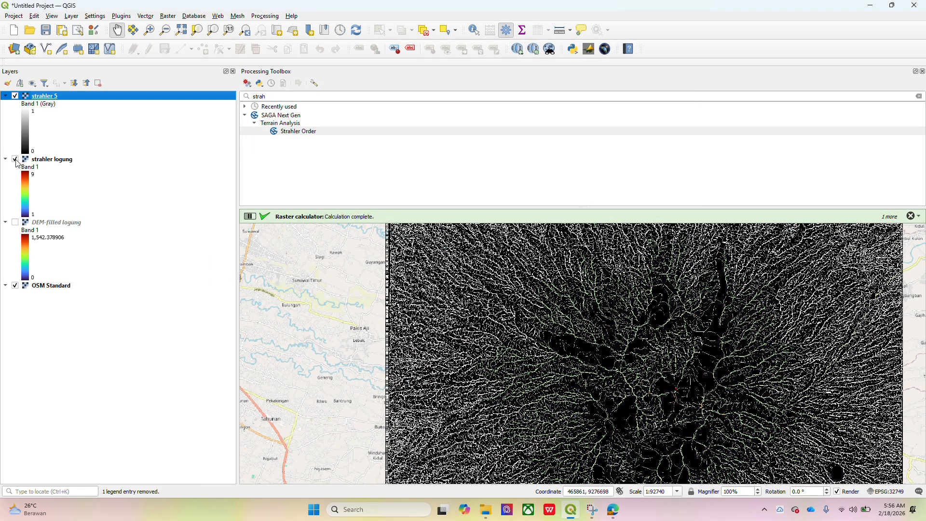
Hide the strahler logung layer and start the SAGA Channel Network and Drainage Basins tool.
left_click(16, 160)
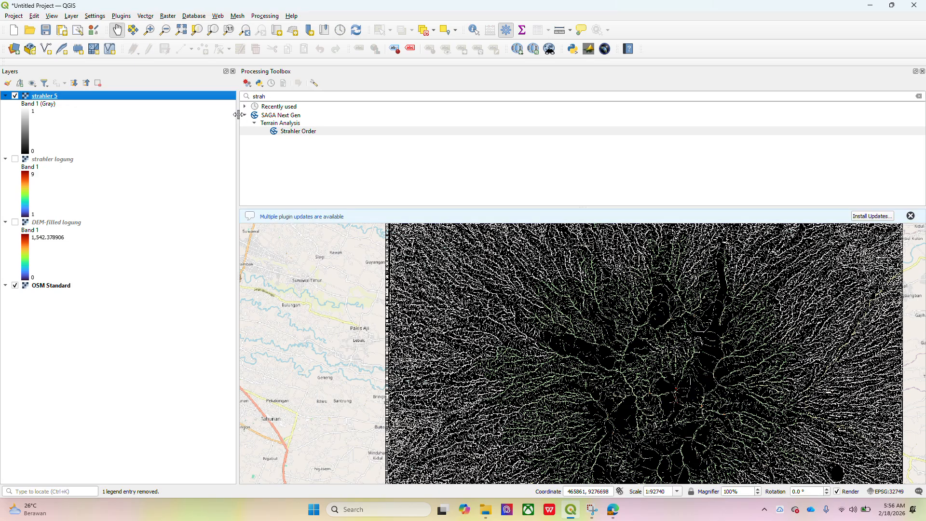
left_click(275, 97)
key("BackSpace")
key("BackSpace")
key("BackSpace")
key("BackSpace")
key("BackSpace")
type("cha")
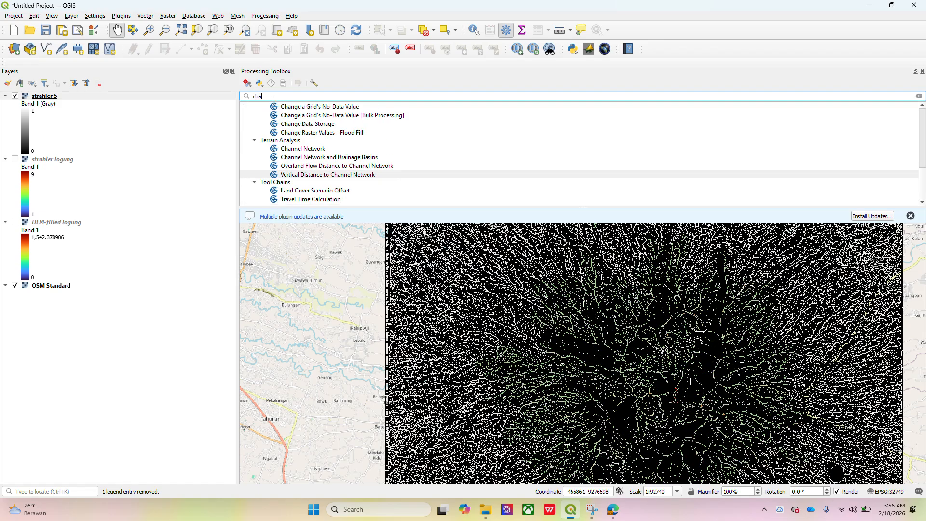
type("nn")
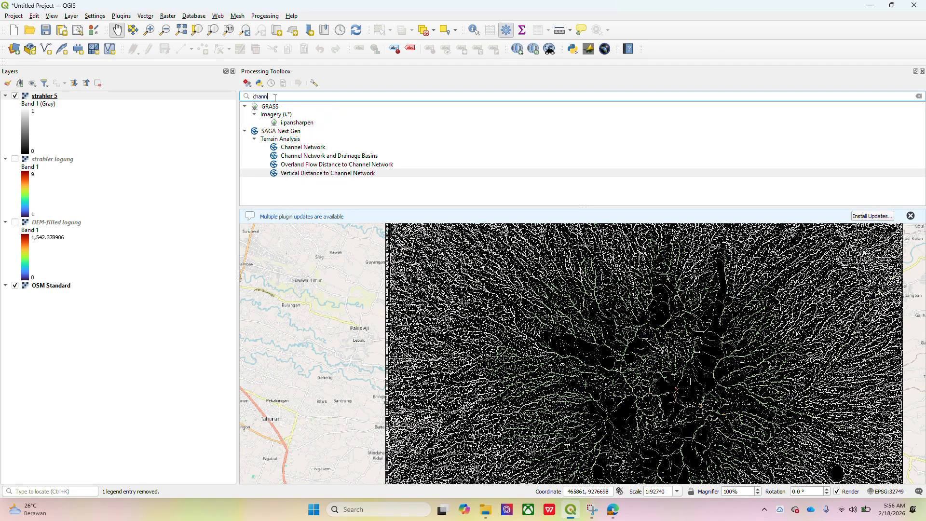
double_click(314, 156)
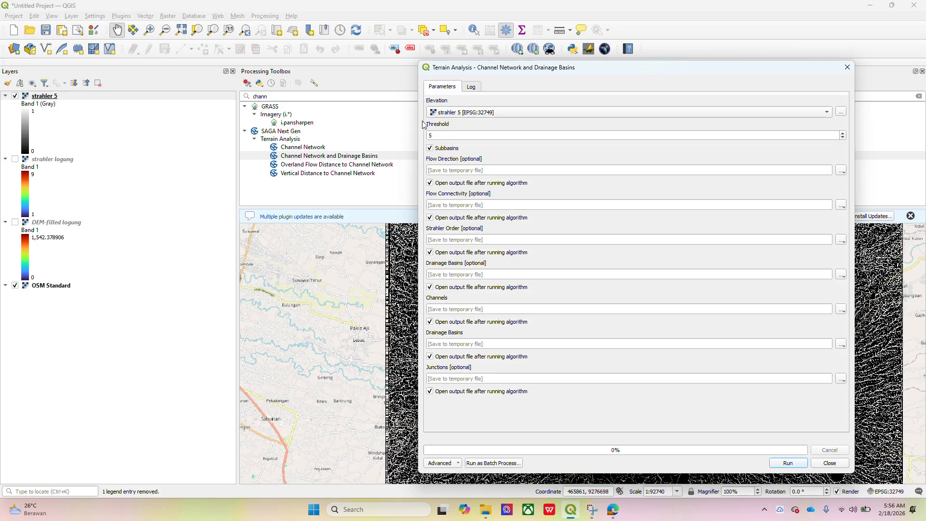
Use DEM-filled logung as elevation and disable opening the Flow Connectivity, Strahler Order, optional Drainage Basins and Junctions outputs.
left_click(448, 114)
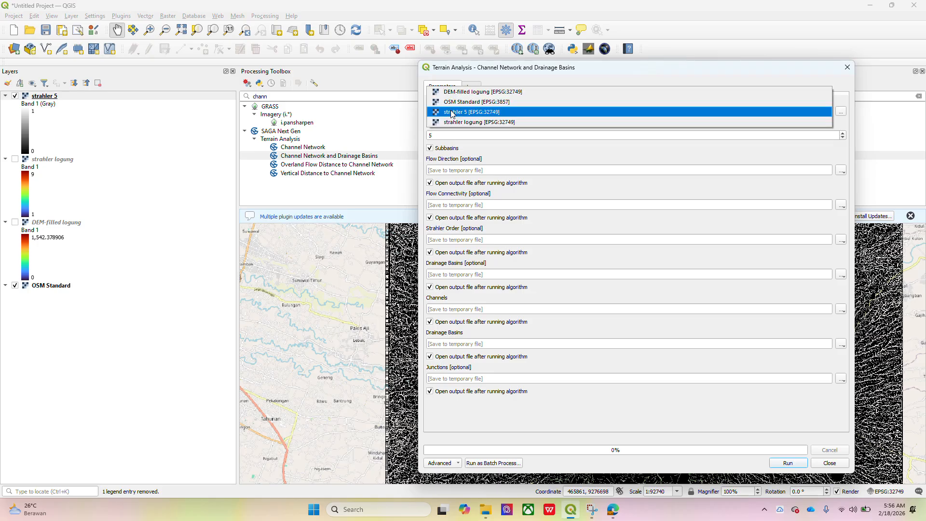
left_click(467, 94)
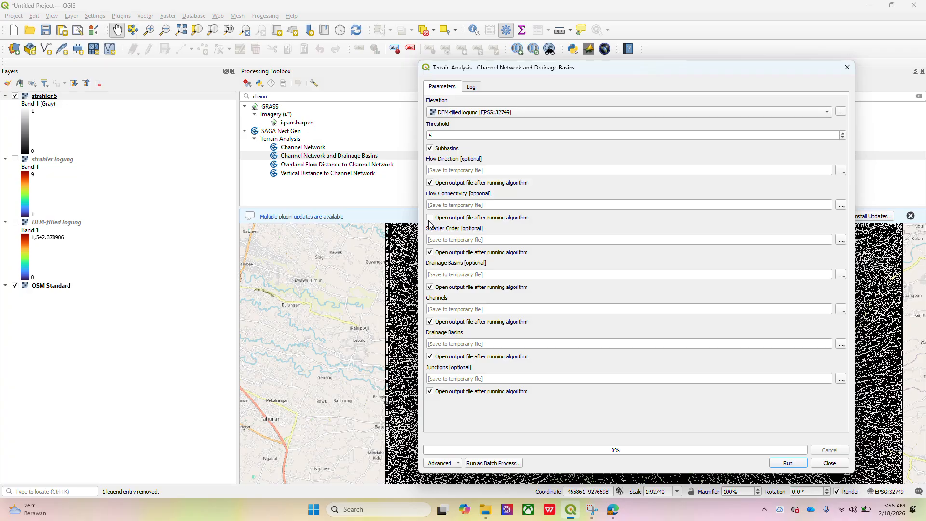
left_click(430, 254)
left_click(429, 392)
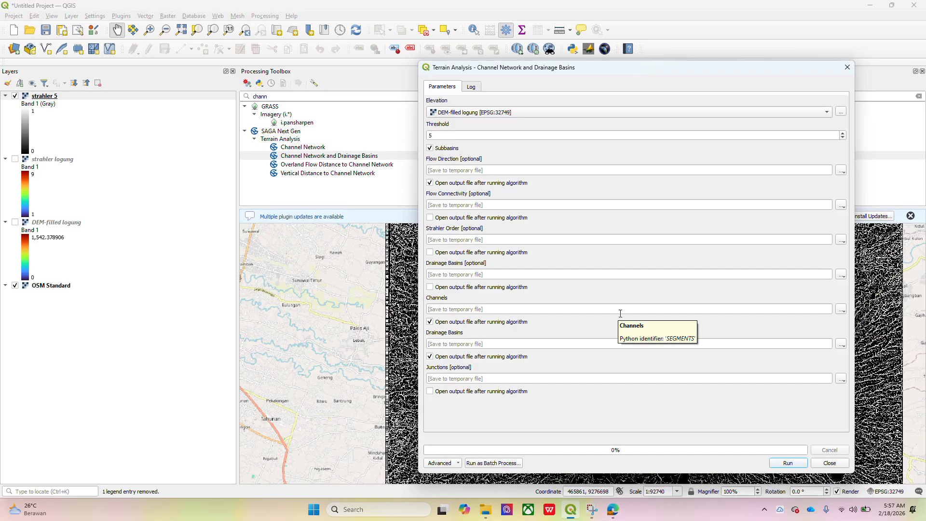
Save the Channels output as channel logung and the Drainage Basins shapefile as basin logung in the coba logung folder.
left_click(842, 311)
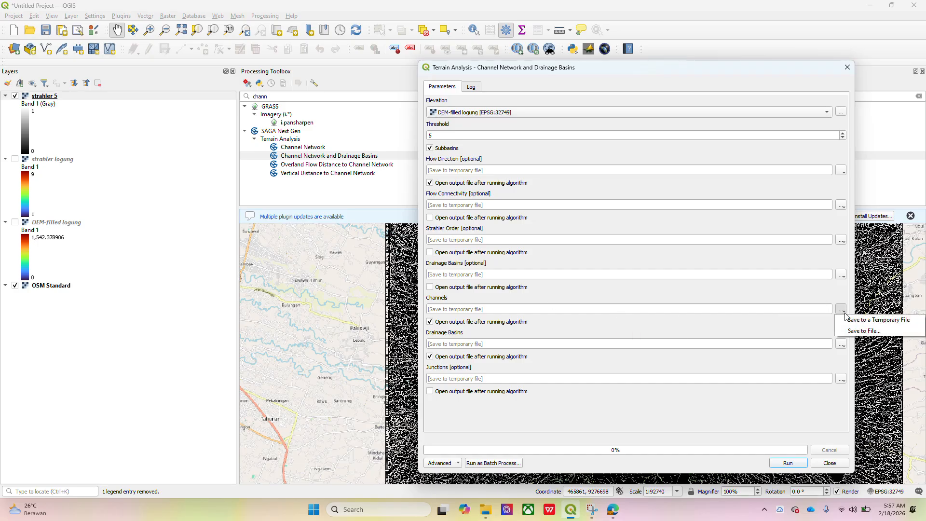
left_click(861, 331)
type("channel logung")
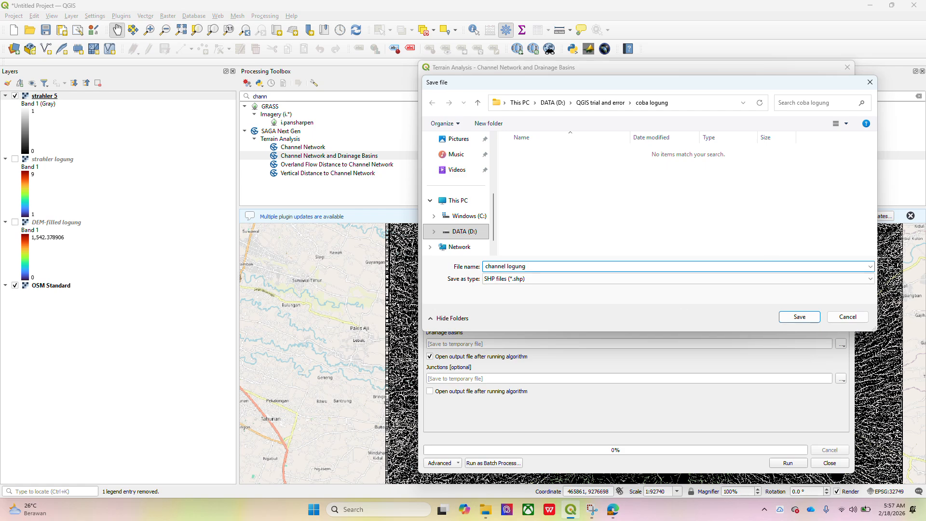
key("Return")
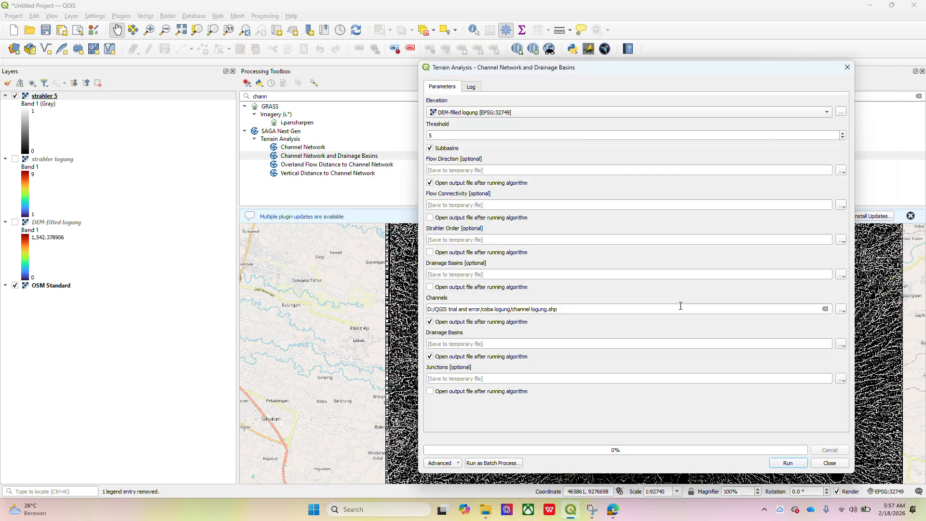
left_click(842, 346)
left_click(857, 365)
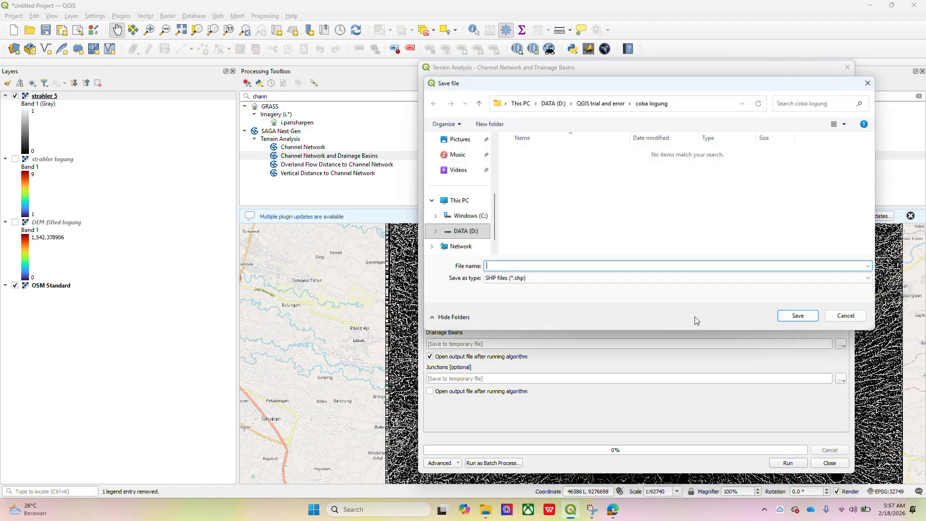
type("basin logung")
key("Return")
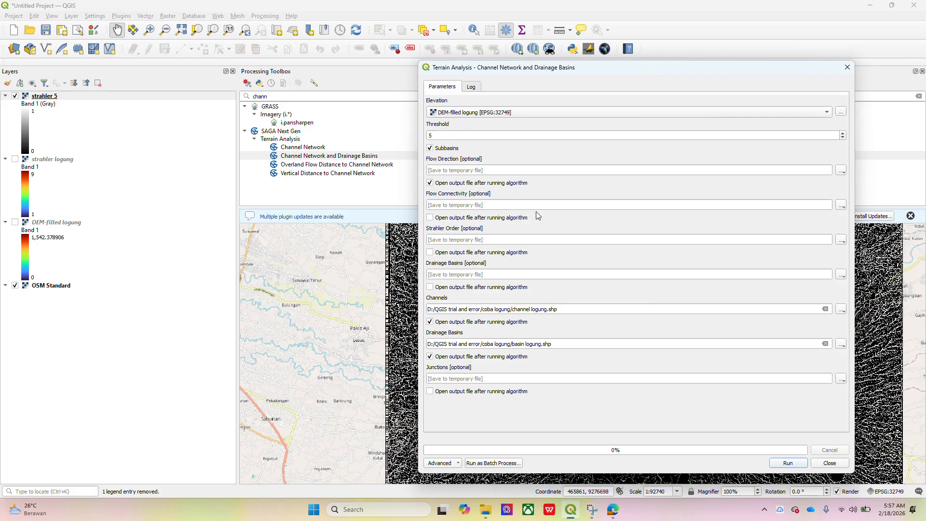
Save the Flow Direction output as flow dir logung in the coba logung folder and run the tool with threshold 5.
left_click(841, 170)
left_click(850, 201)
type("flow dir logung")
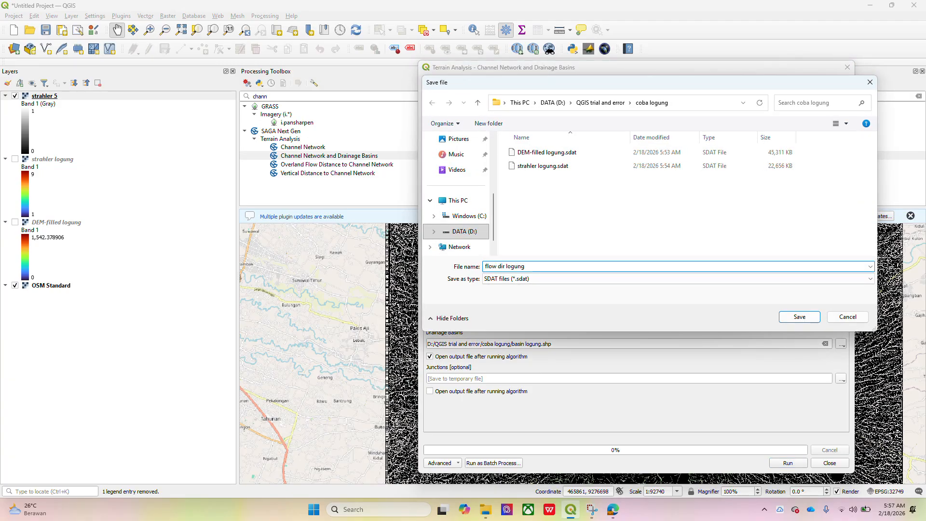
key("Return")
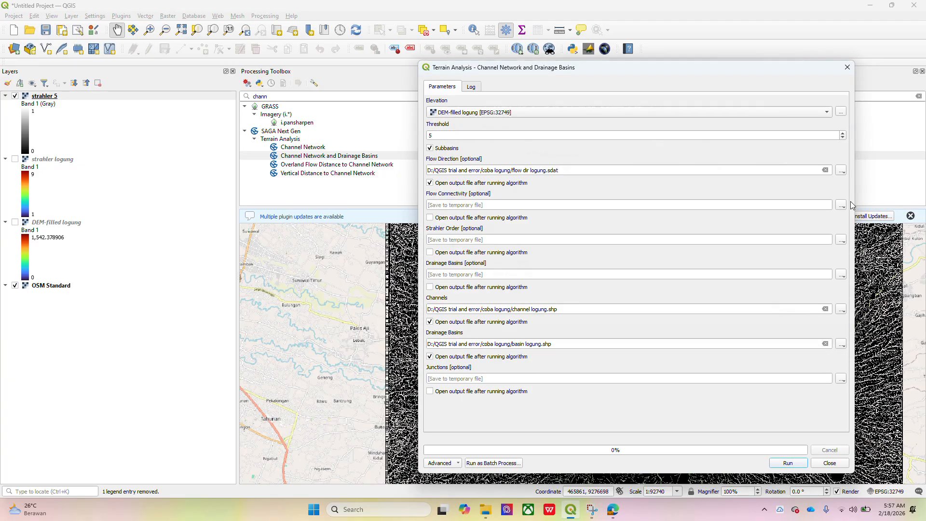
left_click(788, 463)
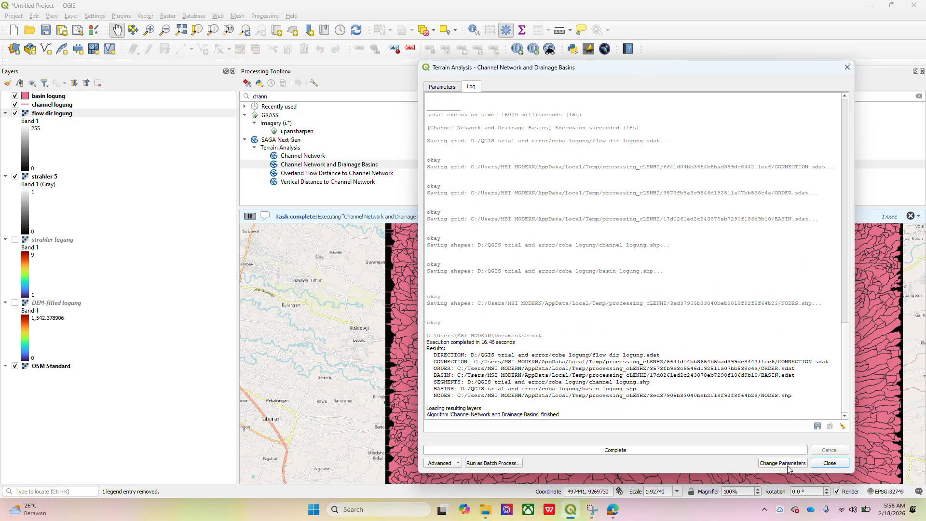
left_click(829, 463)
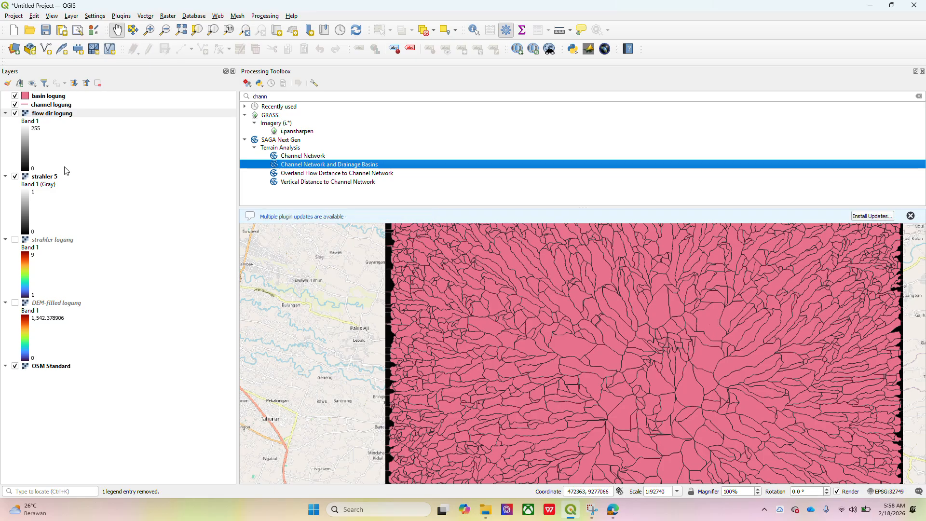
Hide the flow dir logung, basin logung and strahler 5 layers, leaving the channels over the OSM base map.
left_click(15, 113)
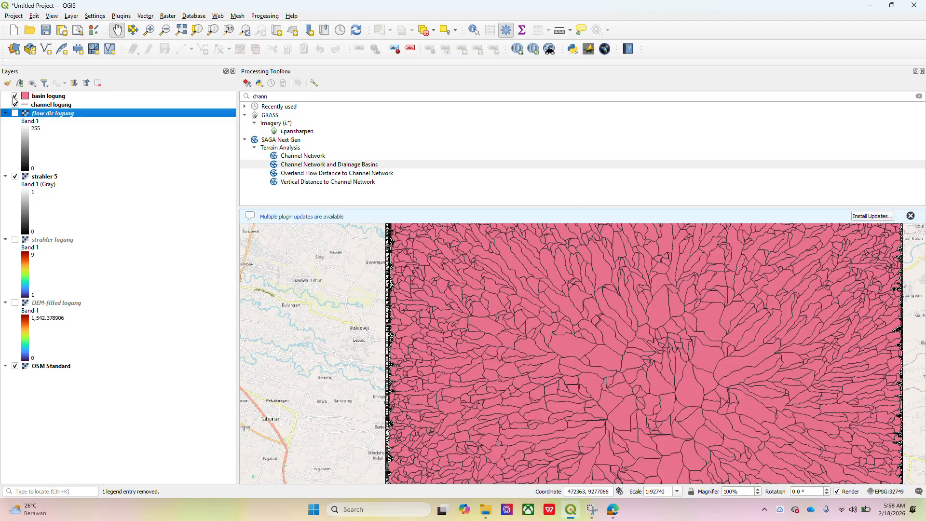
left_click(15, 97)
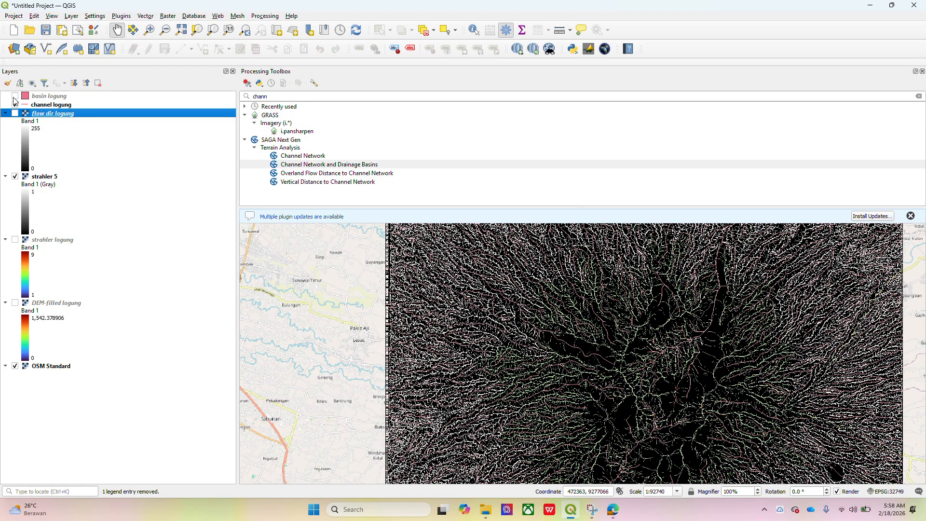
left_click(15, 177)
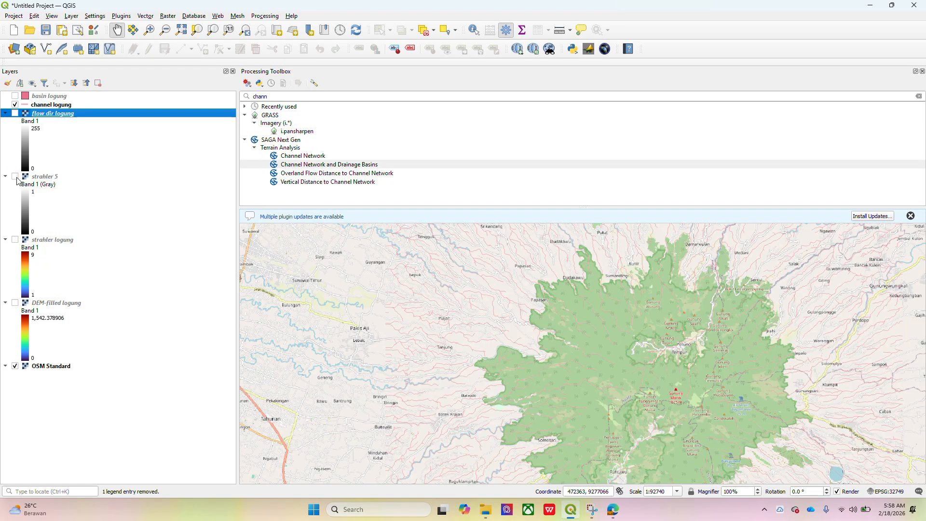
Style the channel logung simple line with the standard dark blue color and a stroke width of 0.5 mm.
left_click(29, 106)
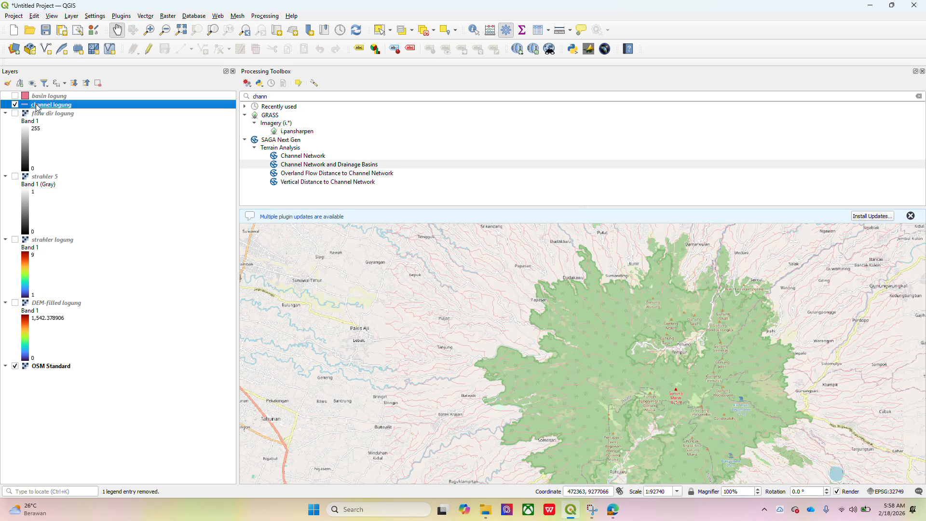
left_click(8, 83)
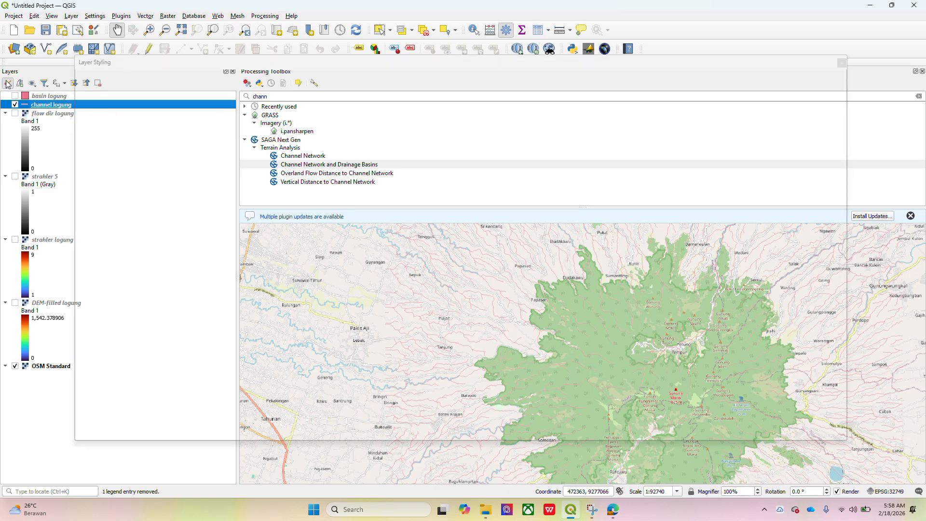
left_click(213, 119)
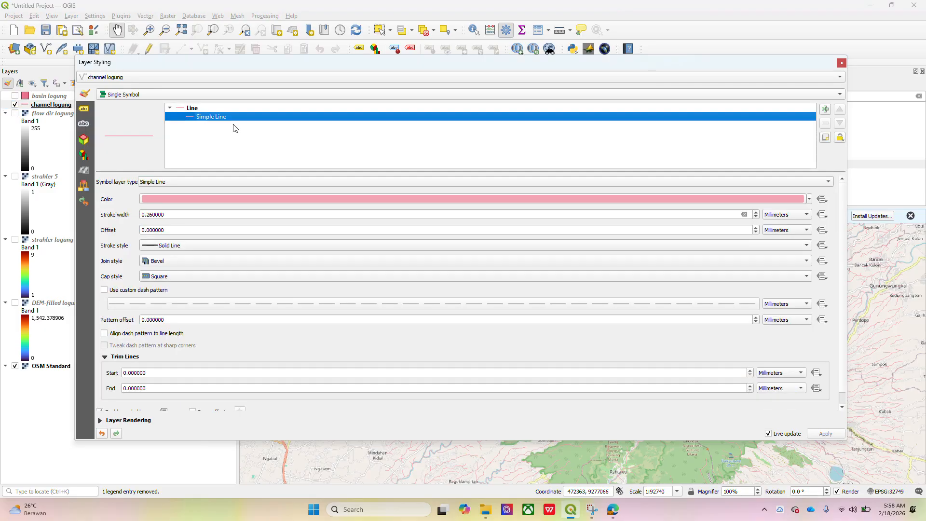
left_click(810, 200)
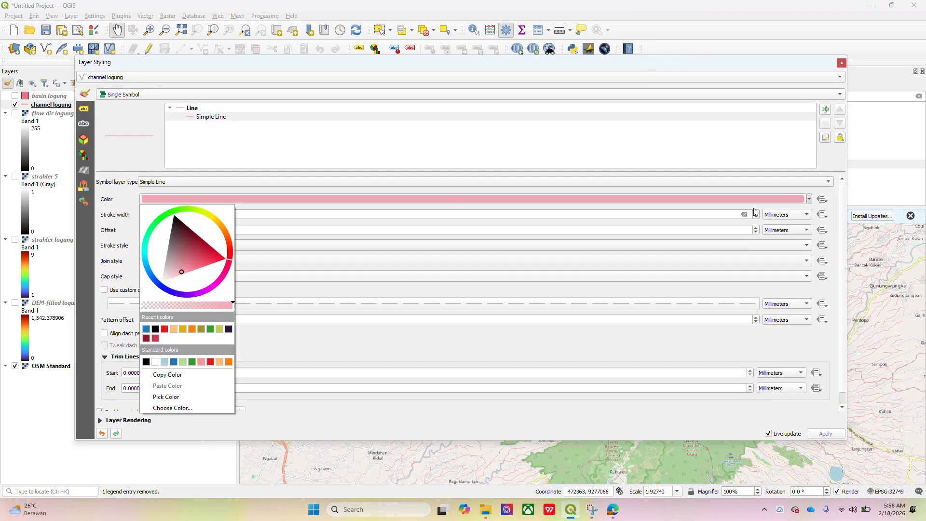
left_click(173, 362)
left_click(184, 214)
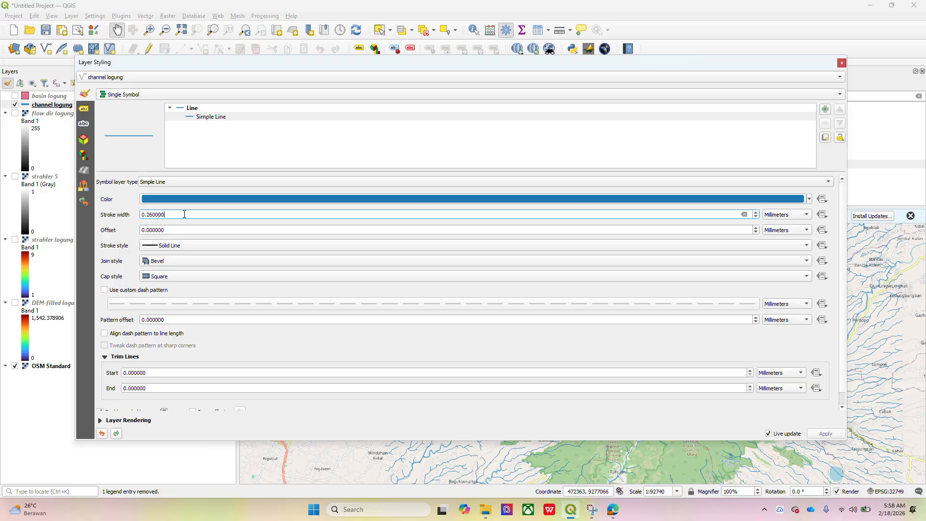
key("BackSpace")
key("BackSpace")
key("BackSpace")
key("BackSpace")
key("BackSpace")
type("5")
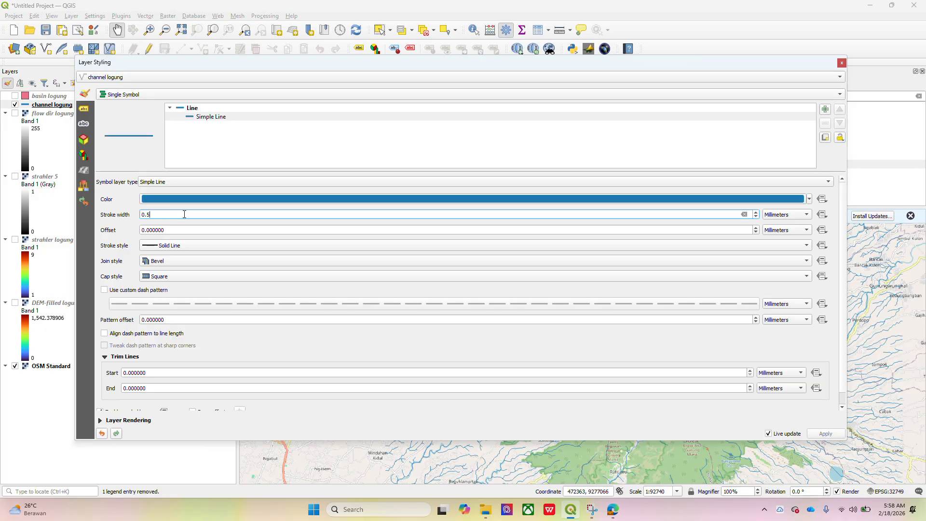
left_click(842, 63)
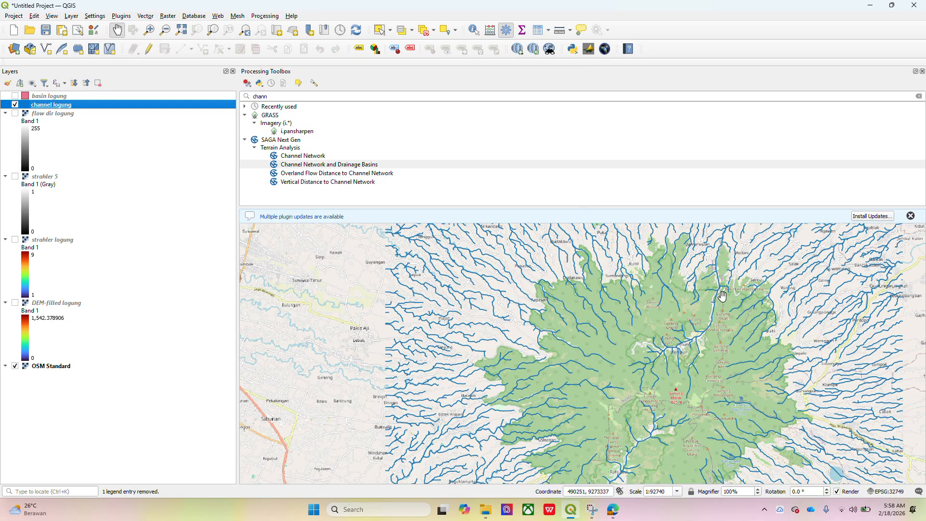
Examine the channel network against the OSM base map, especially around the reservoir near Gembong.
left_click_drag(704, 328, 668, 336)
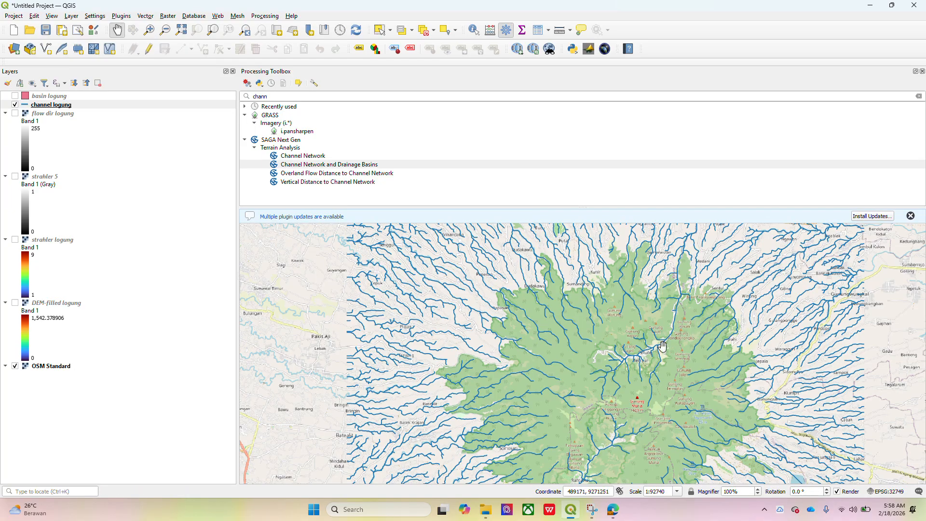
left_click_drag(662, 346, 672, 332)
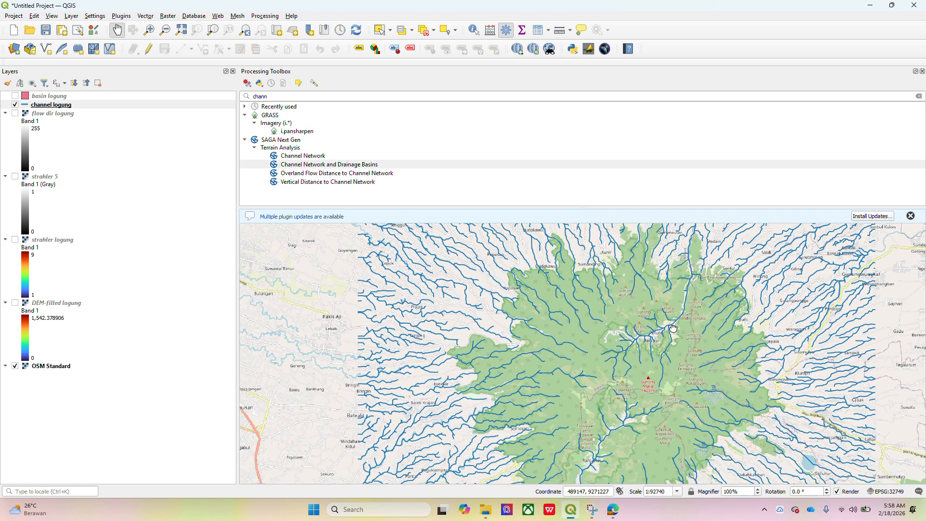
left_click_drag(673, 328, 655, 227)
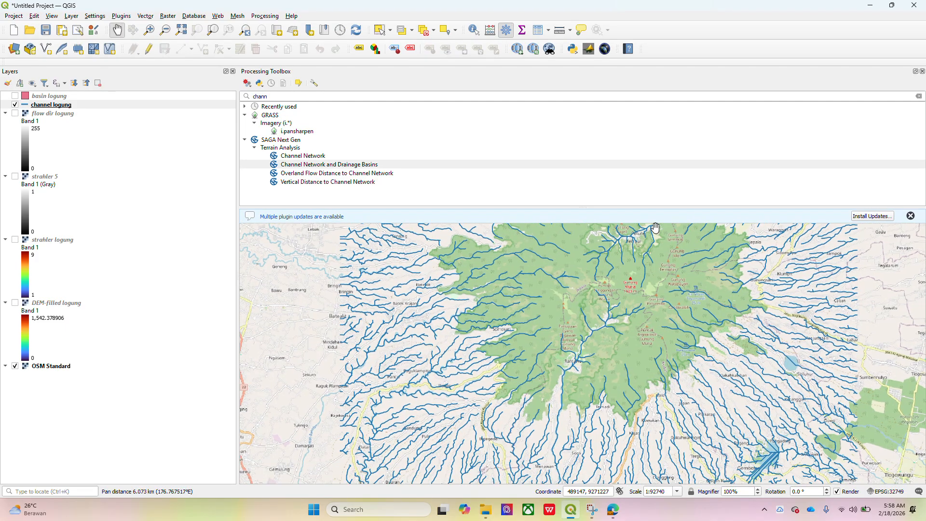
left_click_drag(617, 391, 626, 307)
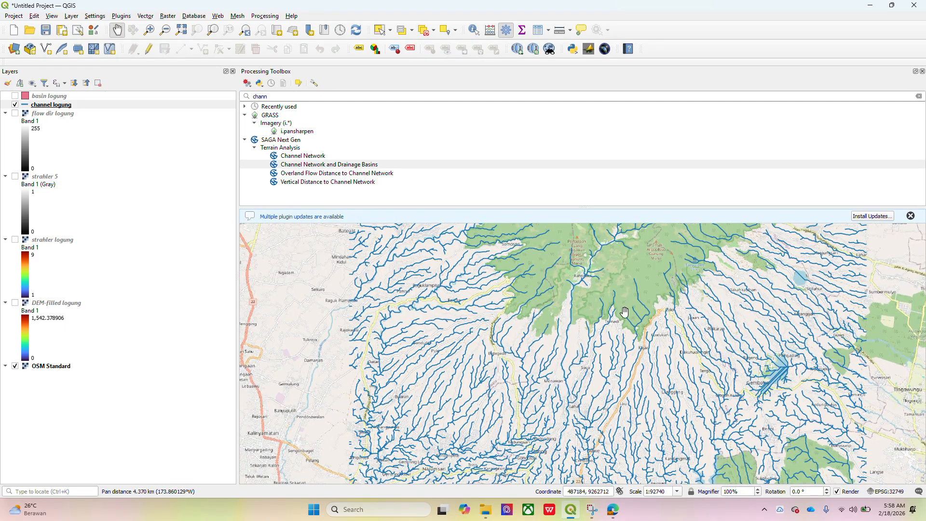
left_click_drag(619, 382, 604, 332)
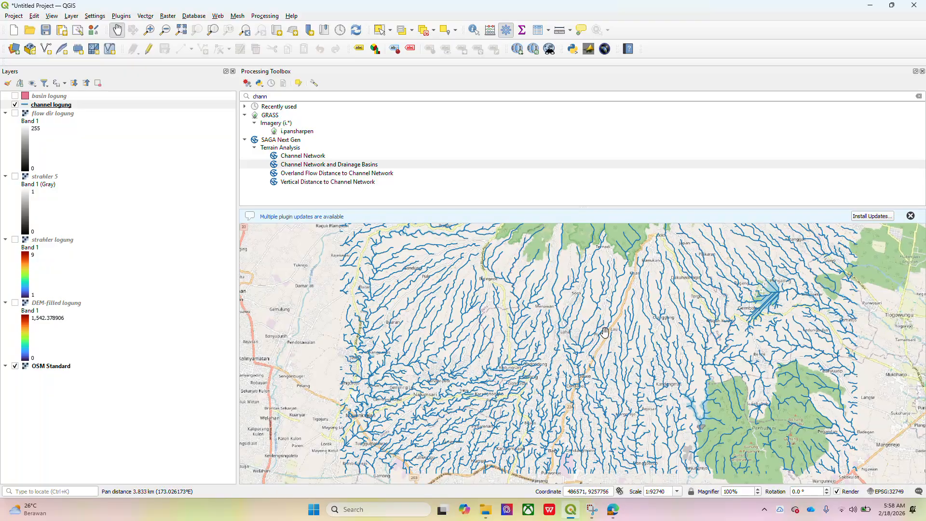
scroll(588, 376, "down", 1)
left_click_drag(588, 376, 444, 302)
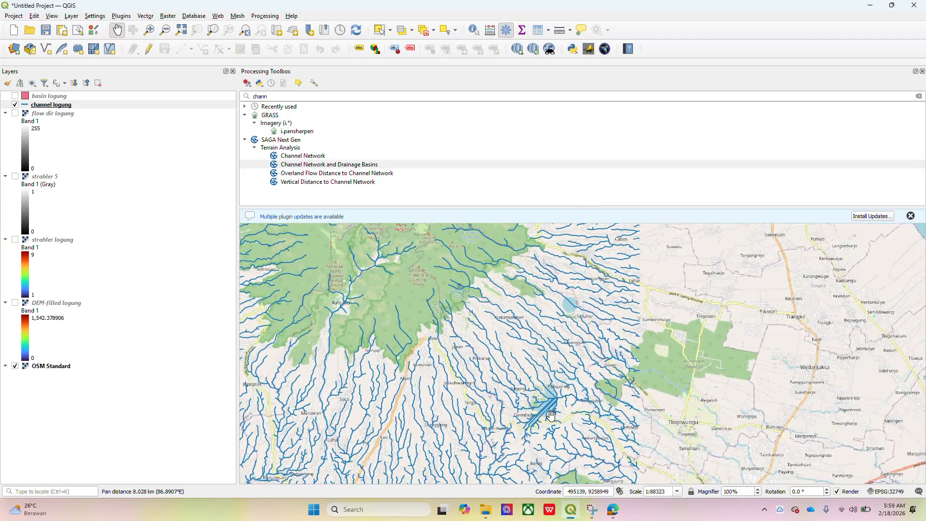
scroll(552, 414, "up", 1)
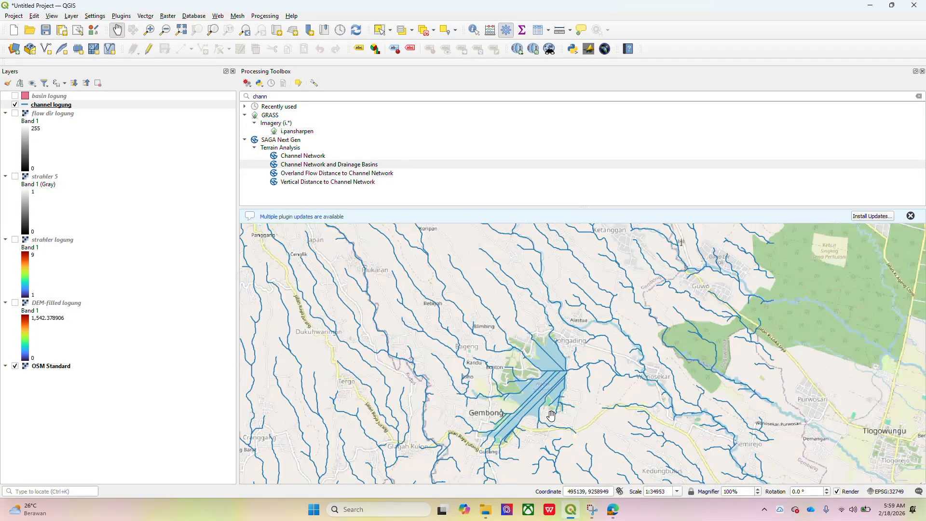
scroll(551, 415, "up", 1)
scroll(552, 414, "up", 1)
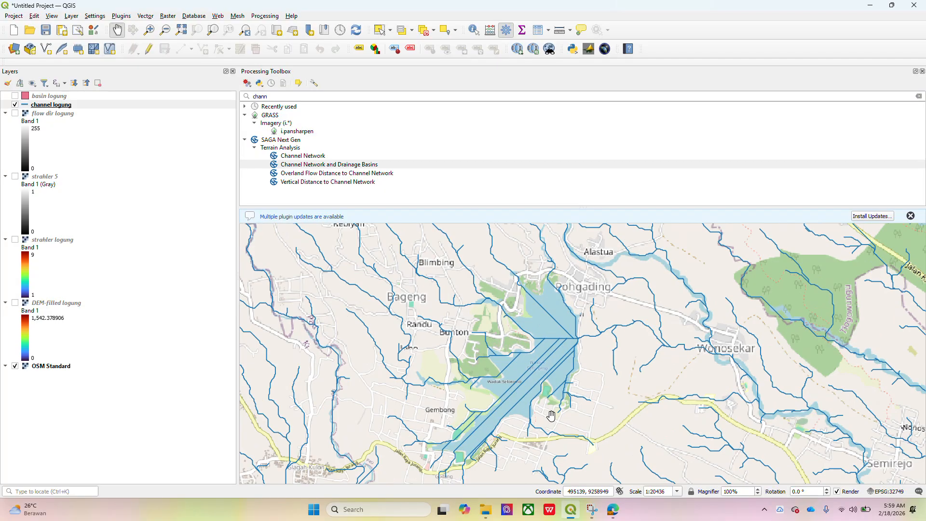
scroll(551, 414, "down", 1)
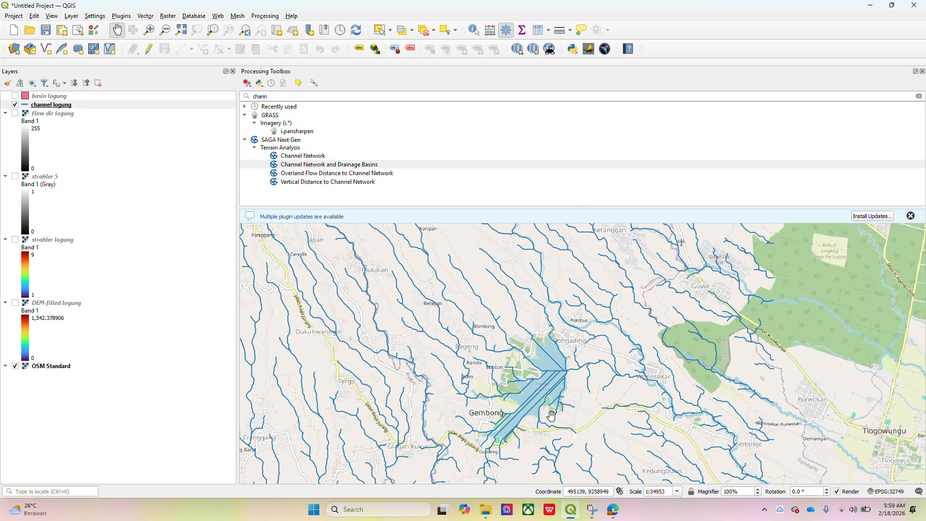
Hide the channel logung layer and locate the dam at the southern end of the reservoir near Kandangmas on the OSM base map.
scroll(551, 415, "down", 2)
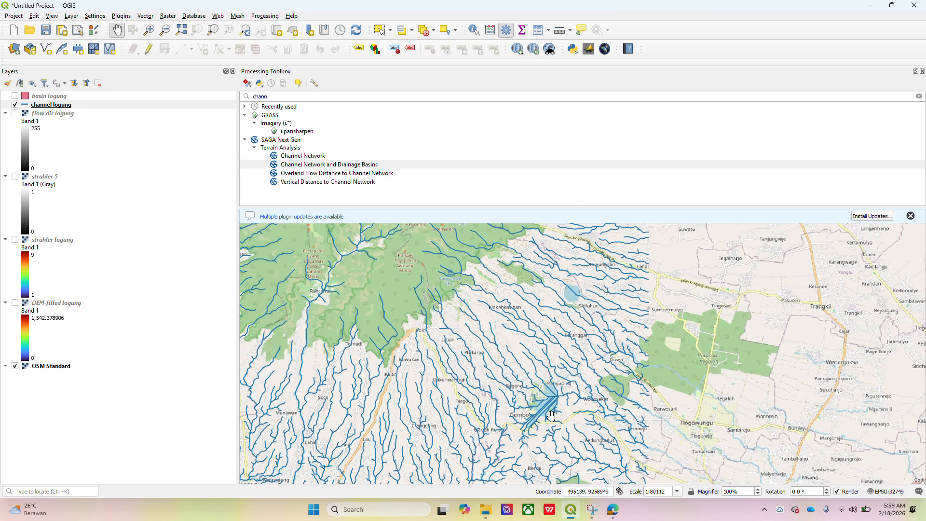
scroll(466, 401, "down", 2)
scroll(467, 401, "down", 1)
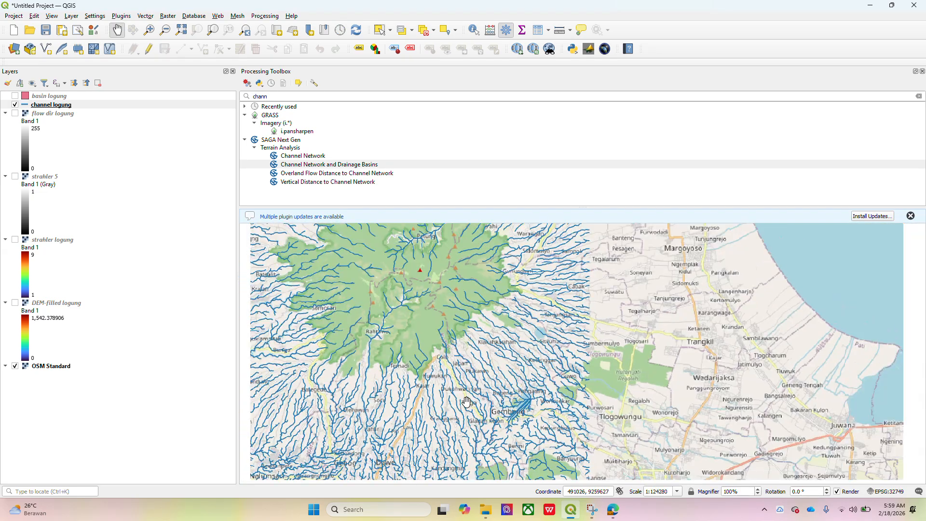
left_click(16, 105)
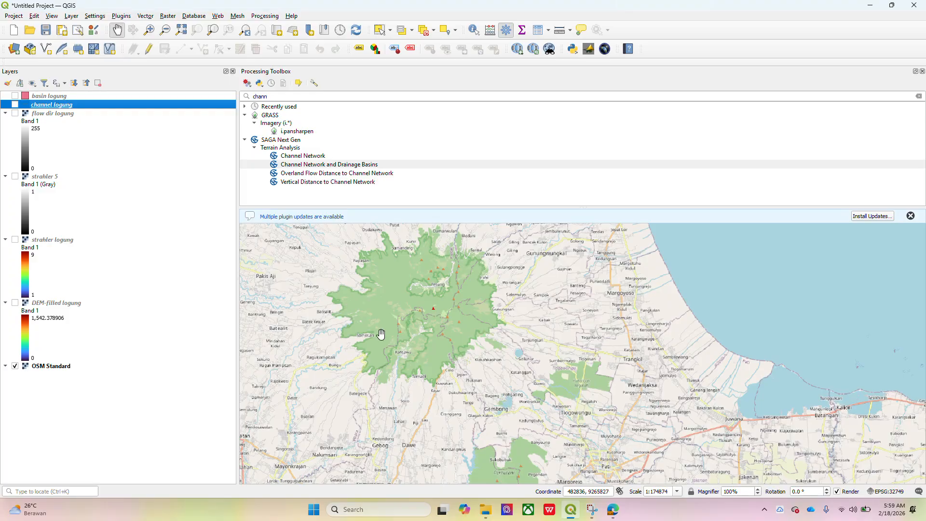
left_click_drag(381, 334, 385, 266)
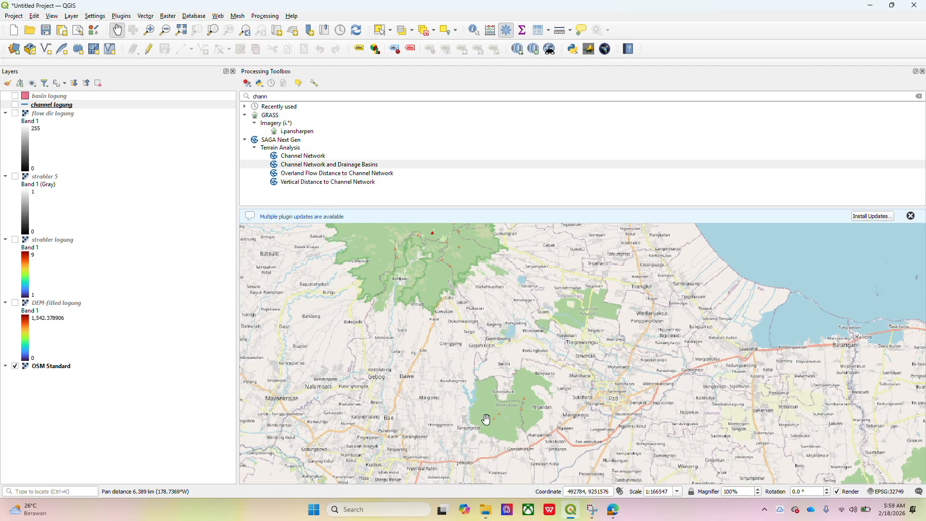
scroll(486, 418, "up", 1)
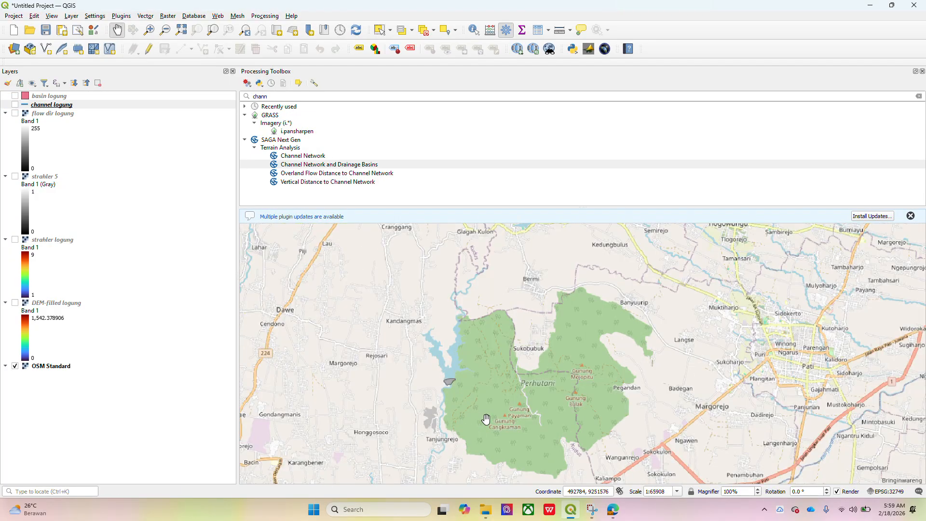
scroll(444, 375, "up", 2)
scroll(444, 375, "up", 1)
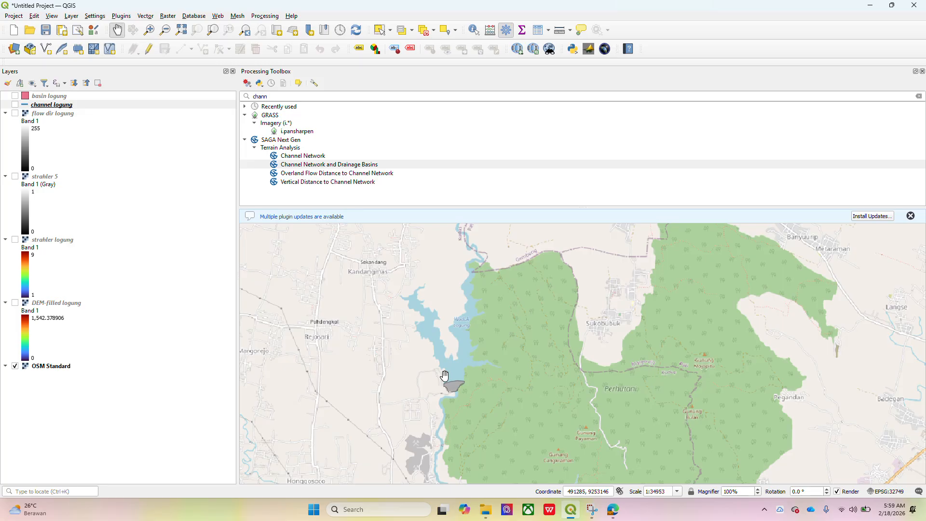
scroll(453, 396, "up", 1)
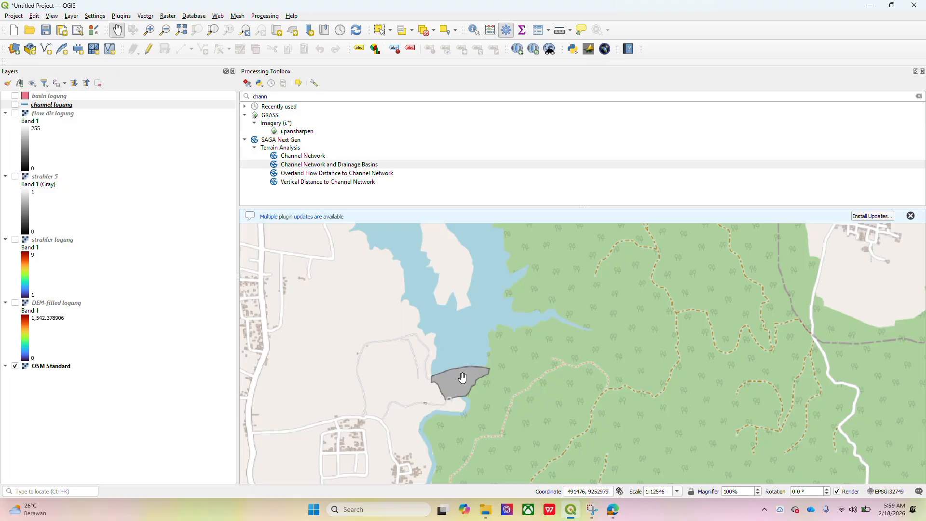
Show the channel logung layer and copy the EPSG:32749 map coordinate of the channel point just upstream of the dam.
left_click(15, 104)
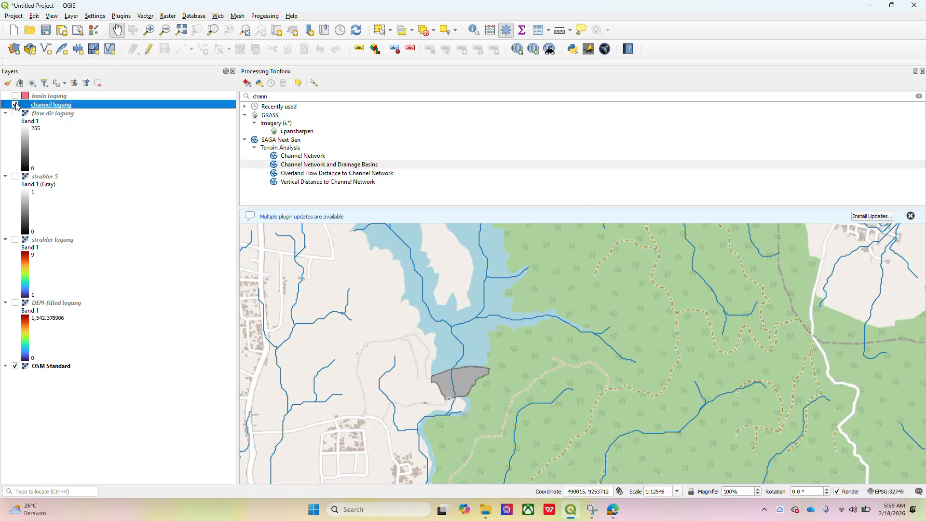
scroll(451, 370, "up", 1)
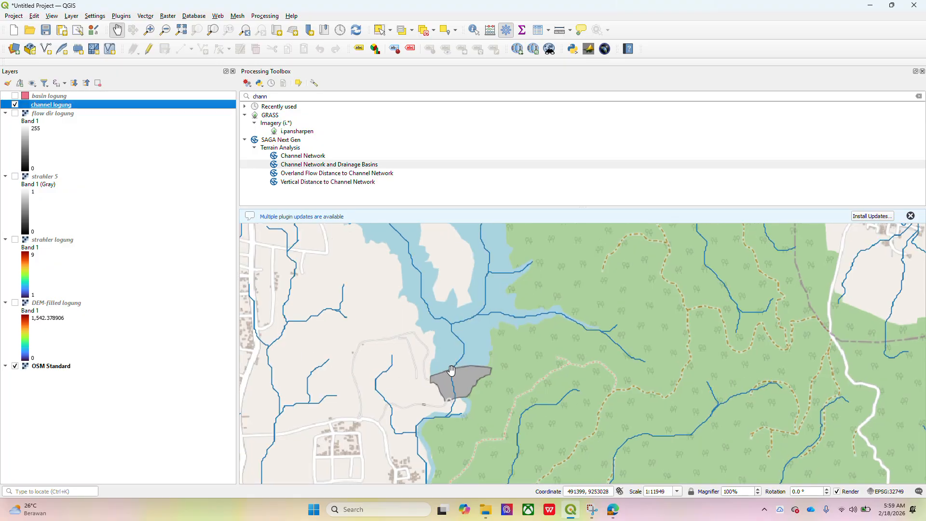
scroll(451, 371, "up", 3)
scroll(451, 370, "up", 4)
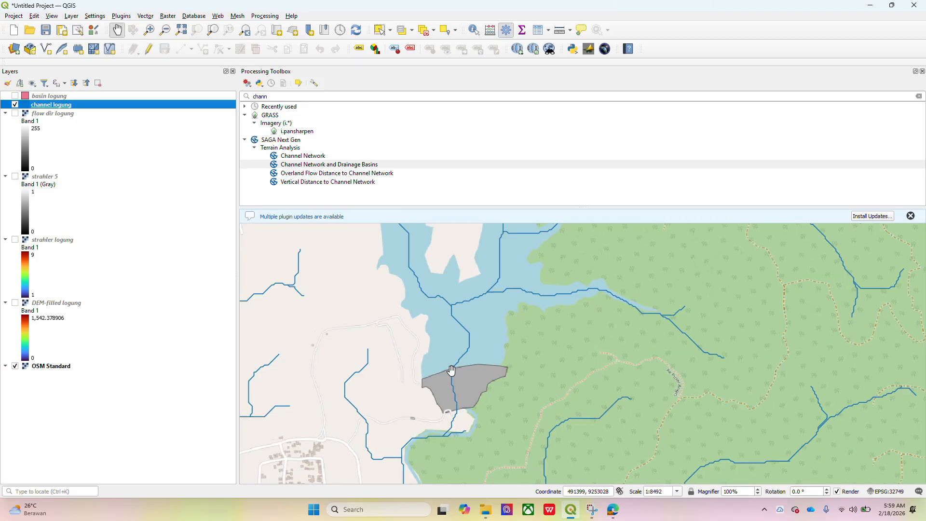
scroll(451, 371, "up", 5)
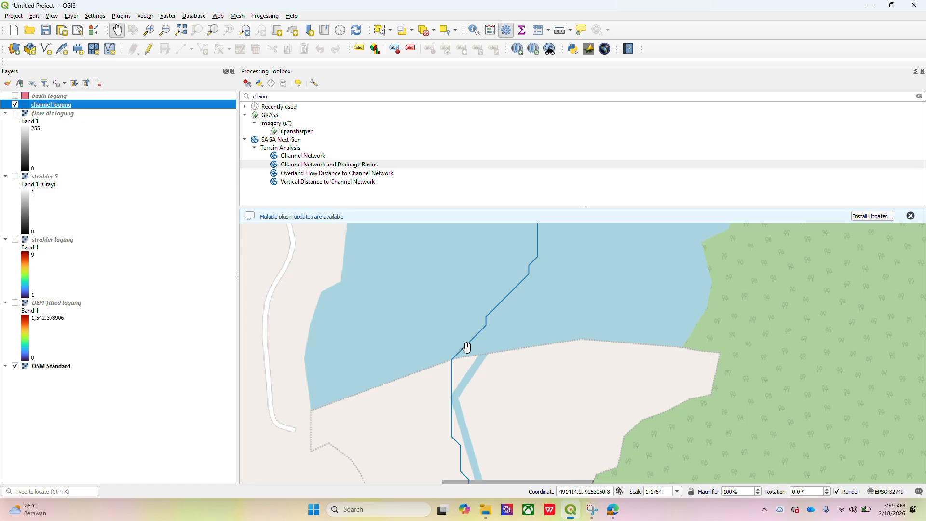
right_click(467, 347)
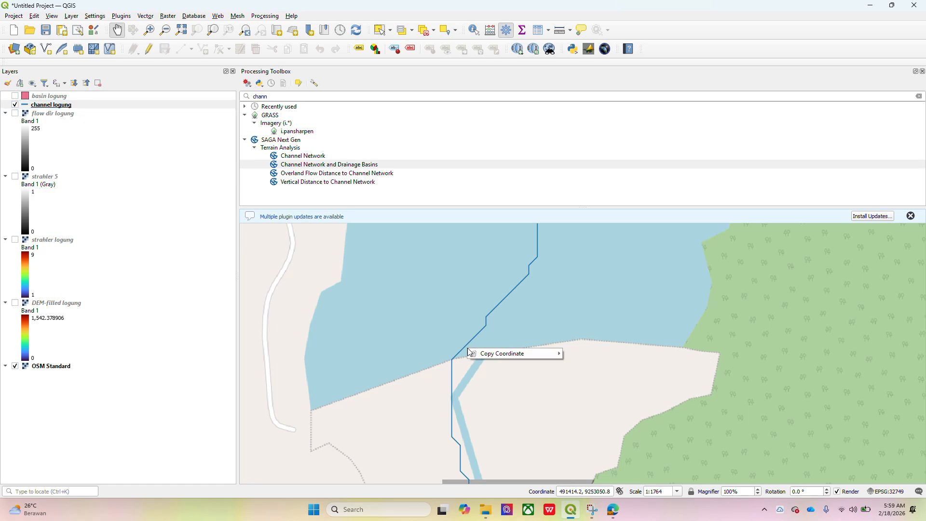
mouse_move(471, 353)
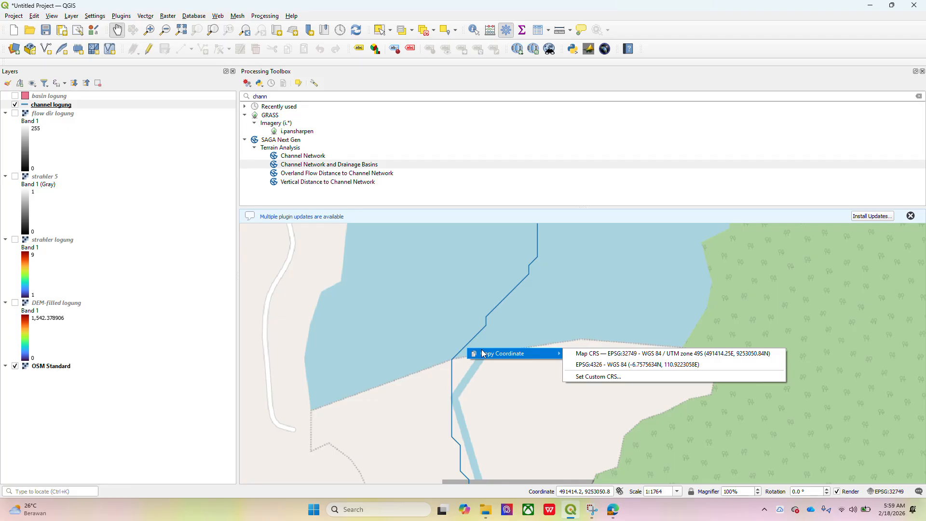
left_click(687, 357)
Open Notepad and replace the old X, Y note with the copied coordinate pair 491414.25,9253050.84 under the X, Y heading.
left_click(359, 510)
type("note")
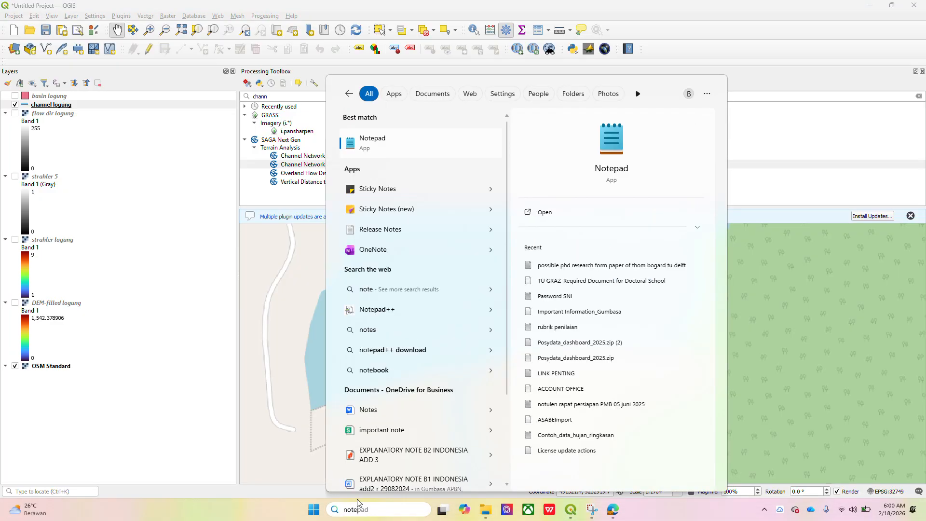
left_click(373, 144)
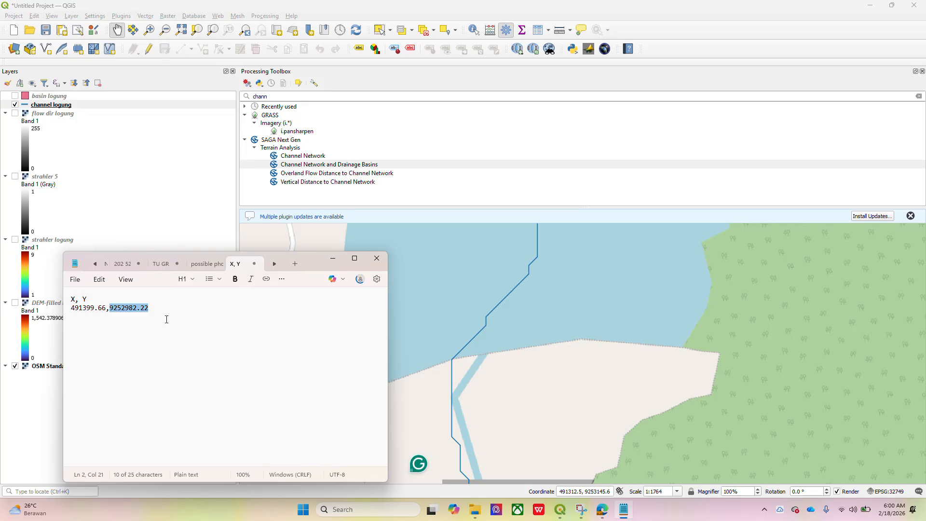
left_click(154, 316)
key("shift+Left")
key("shift+Left")
key("shift+Left")
key("shift+Left")
key("shift+Left")
key("shift+Left")
key("shift+Left")
key("shift+Left")
key("shift+Left")
key("shift+Left")
key("shift+Left")
key("shift+Left")
key("shift+Left")
key("shift+Left")
key("shift+Left")
key("shift+Left")
key("shift+Left")
key("shift+Left")
key("shift+Left")
key("shift+Left")
key("BackSpace")
key("BackSpace")
key("BackSpace")
key("BackSpace")
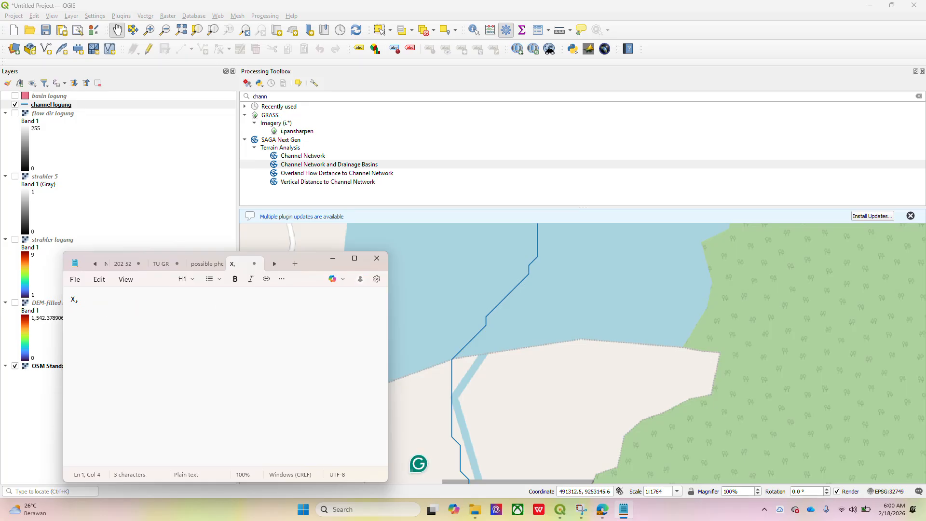
type("Y")
key("Return")
type("491414.25,9253050.84")
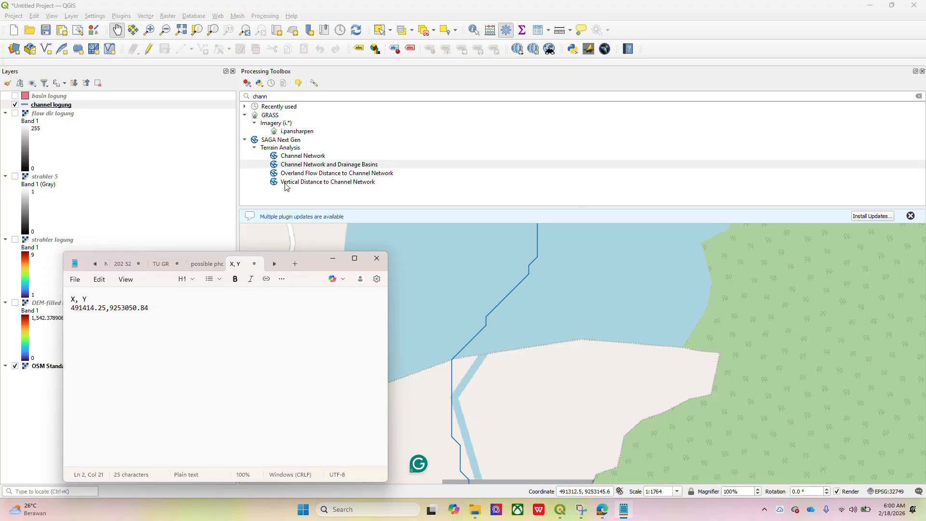
Return to QGIS, search the processing tools for "upslo" and open the SAGA Upslope Area tool.
left_click(343, 97)
key("BackSpace")
key("BackSpace")
key("BackSpace")
key("BackSpace")
key("BackSpace")
type("upl")
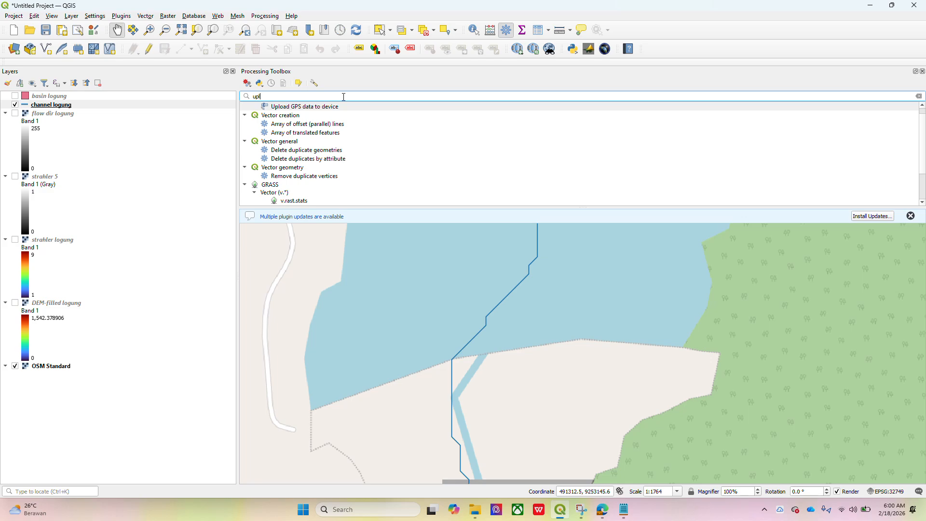
key("BackSpace")
type("slo")
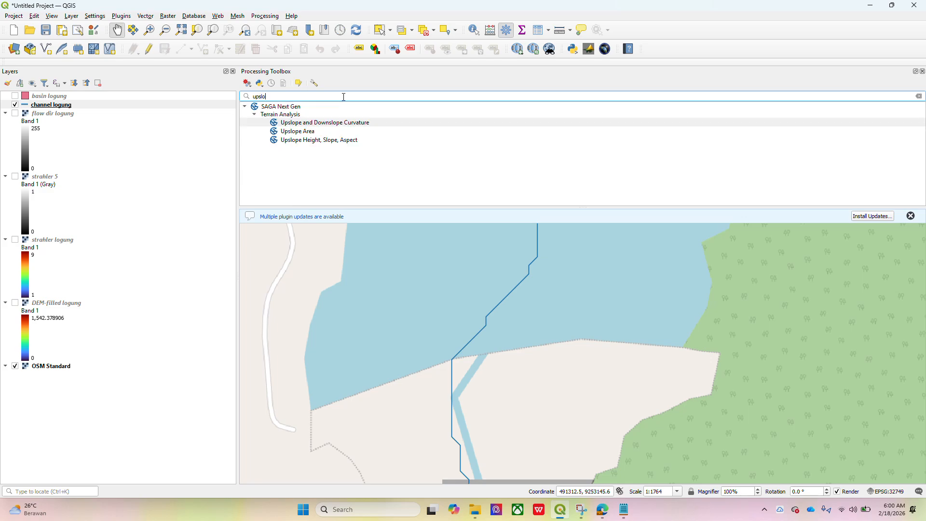
double_click(330, 132)
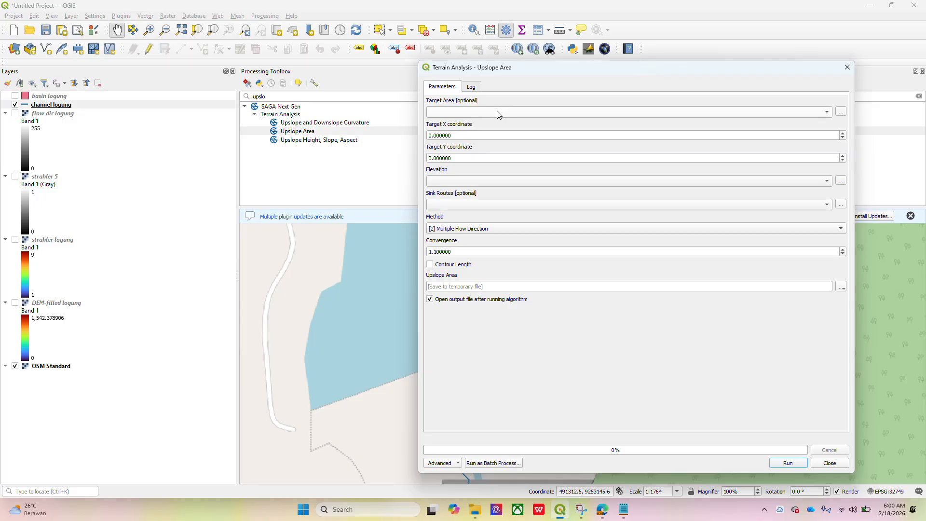
Copy the X value from the Notepad note and set the Upslope Area target X coordinate to 491414.25.
double_click(486, 133)
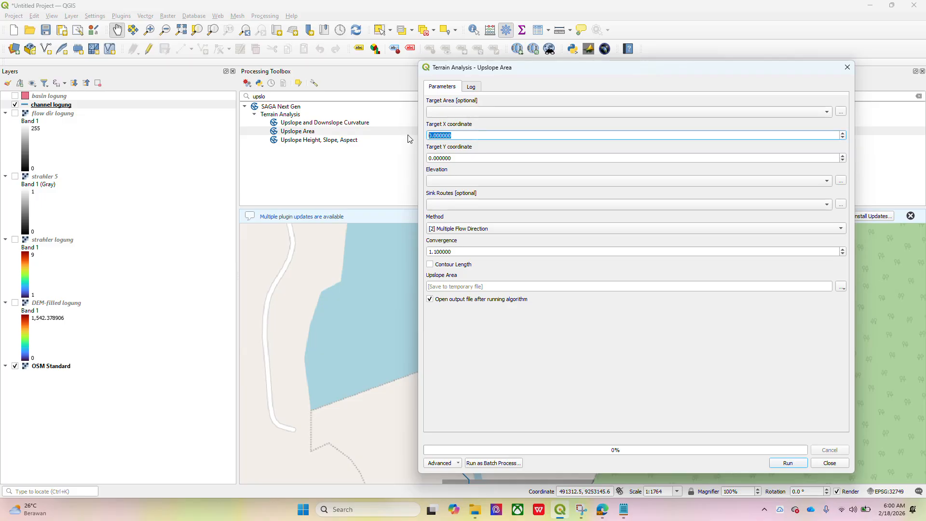
key("alt+Tab")
left_click(105, 309)
key("shift+Left")
key("shift+Left")
key("shift+Left")
key("shift+Left")
key("shift+Left")
key("shift+Left")
key("shift+Left")
key("shift+Left")
key("shift+Left")
key("ctrl+c")
left_click(447, 135)
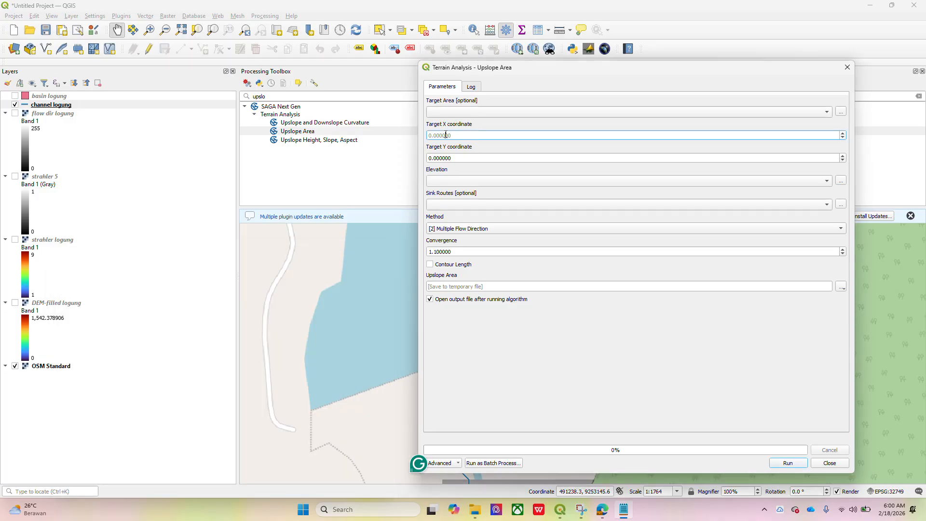
key("ctrl+v")
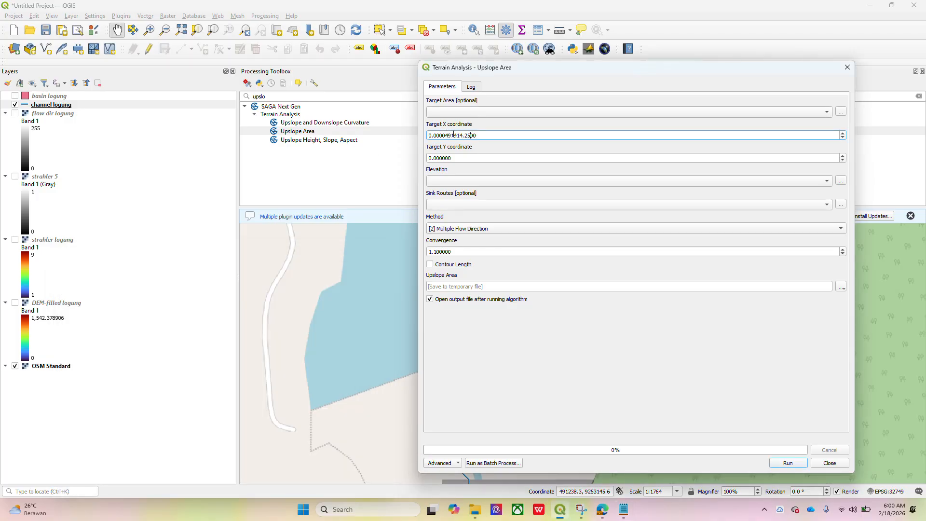
left_click(446, 136)
key("BackSpace")
key("BackSpace")
key("BackSpace")
key("BackSpace")
key("BackSpace")
key("BackSpace")
Copy the Y value from the Notepad note and set the target Y coordinate to 9253050.84.
key("alt+Tab")
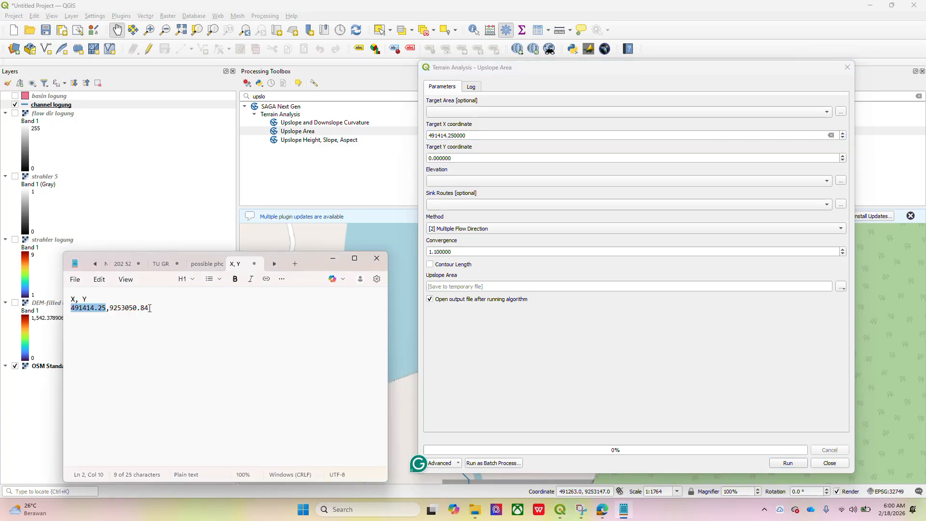
left_click(151, 309)
left_click_drag(158, 308, 109, 308)
key("ctrl+c")
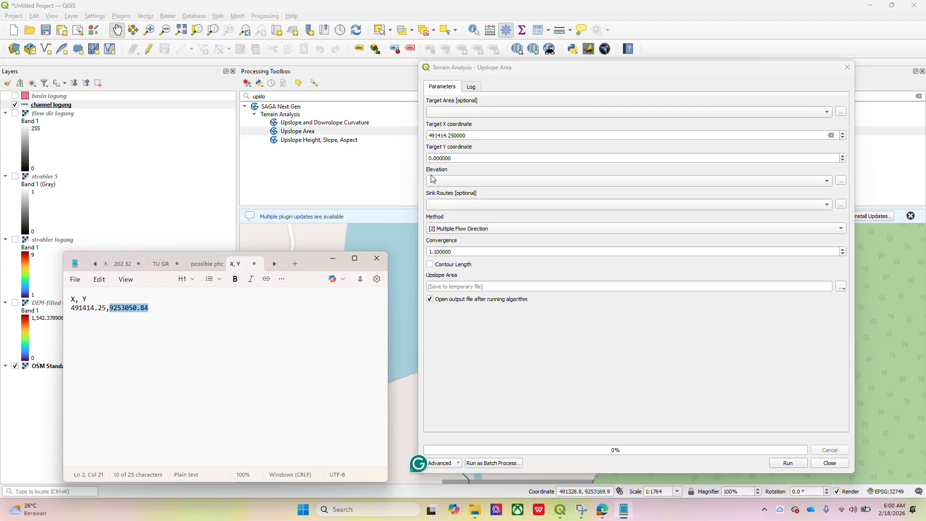
left_click(464, 158)
left_click_drag(464, 157, 411, 155)
key("BackSpace")
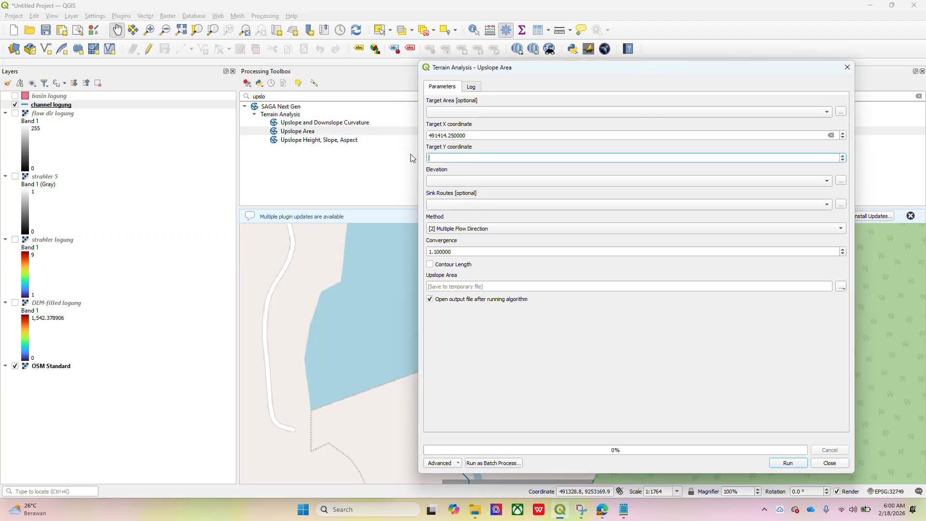
key("ctrl+v")
Choose DEM-filled logung as the elevation input and Deterministic 8 as the method for the upslope area.
left_click(466, 180)
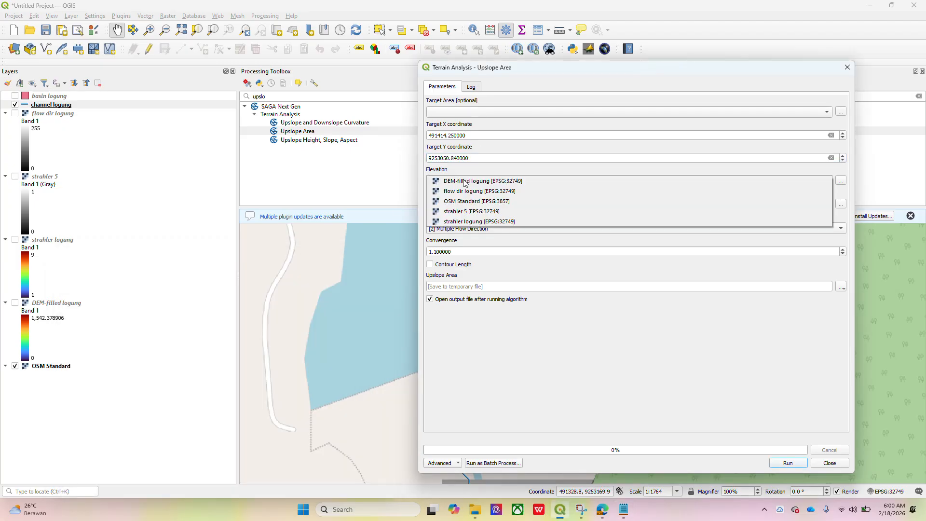
left_click(465, 181)
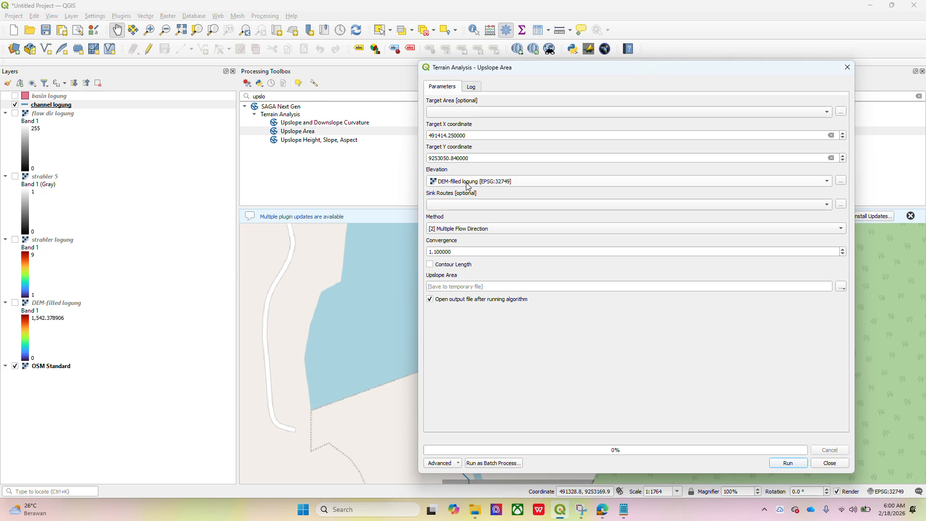
left_click(462, 230)
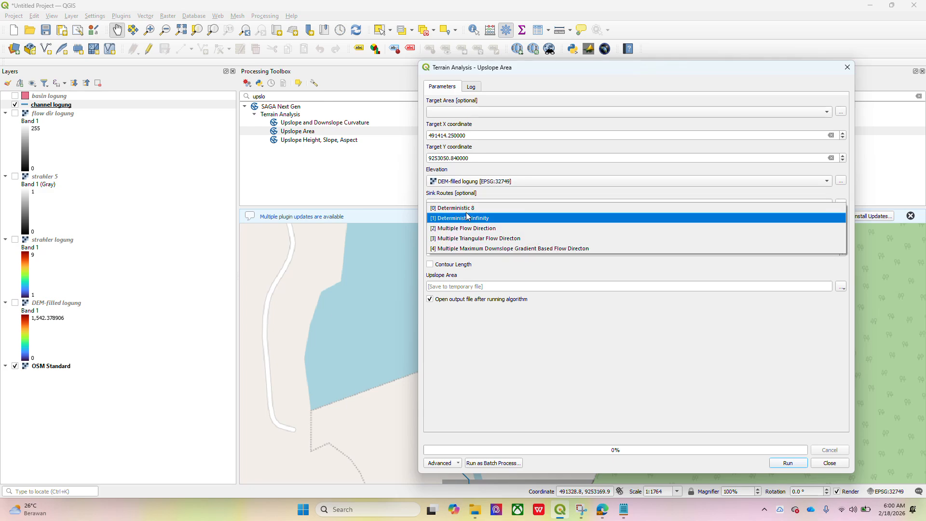
left_click(465, 211)
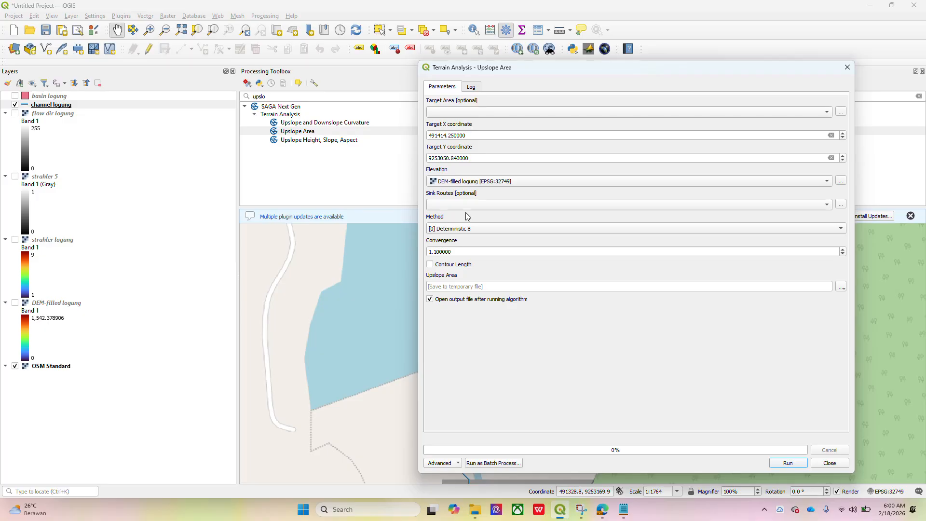
Save the output as upslope area logung in the coba logung folder, run the Upslope Area tool and close it.
left_click(842, 288)
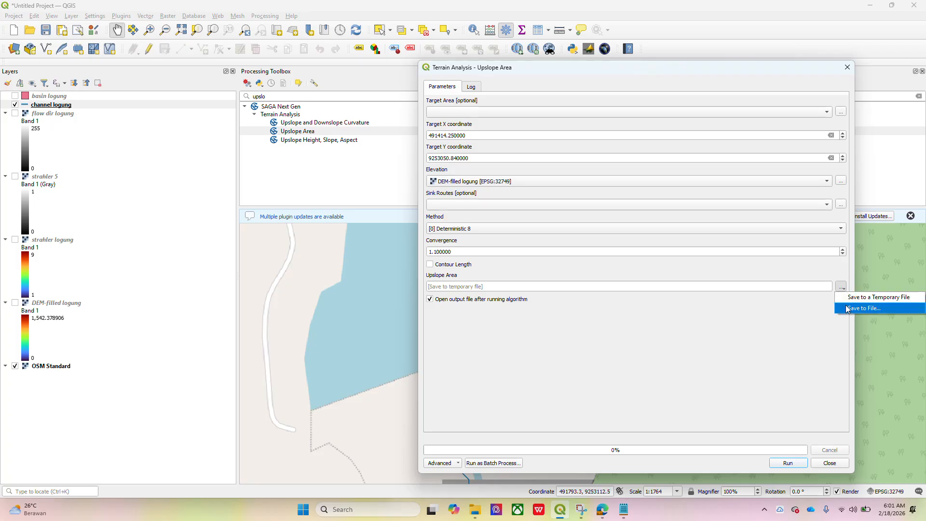
left_click(863, 308)
type("upslope area logung")
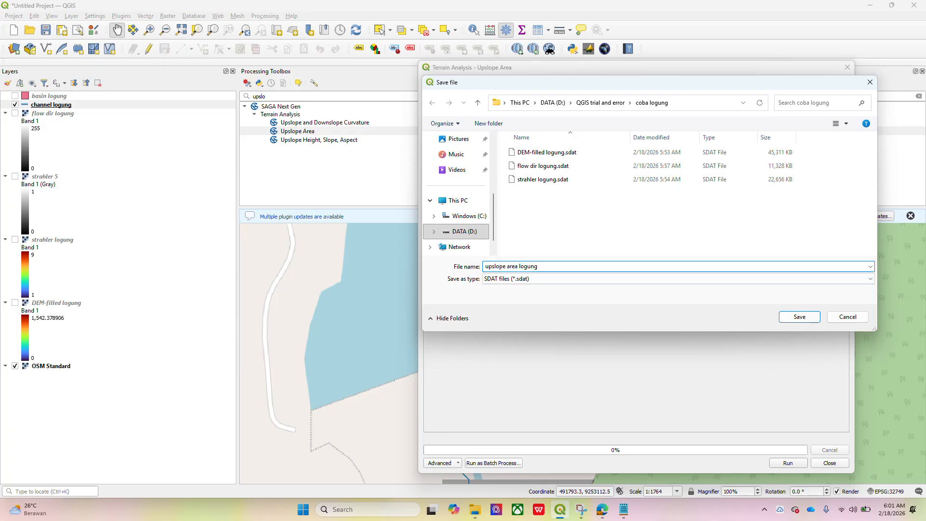
key("Return")
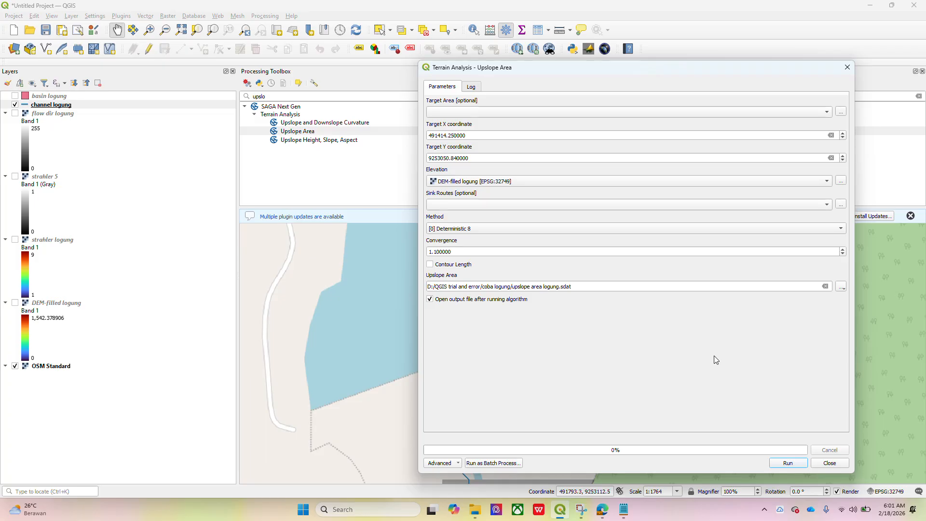
left_click(781, 465)
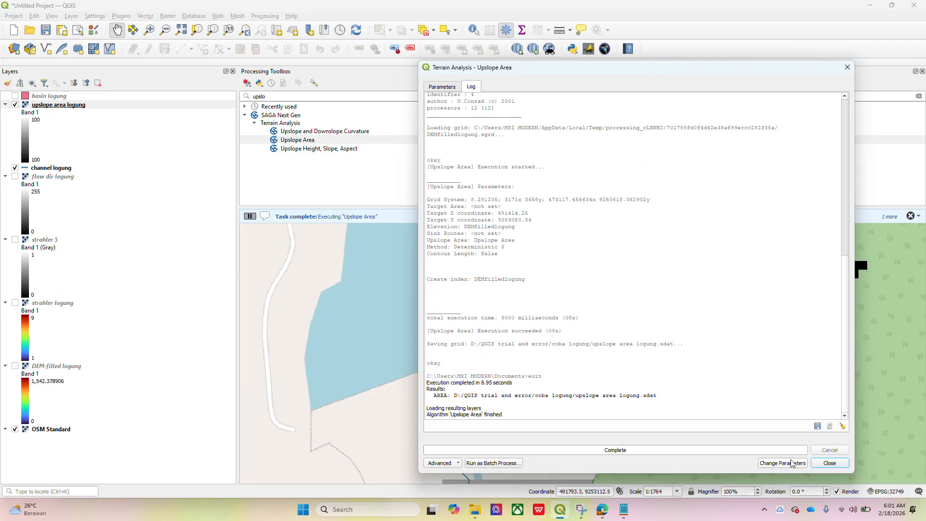
left_click(830, 463)
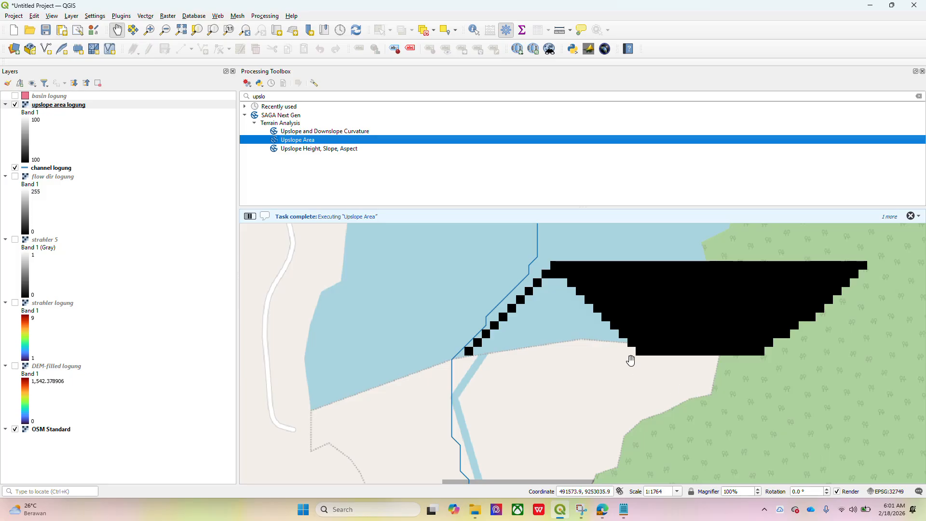
Inspect the upslope area raster around the dam outlet and hide the upslope area logung layer.
scroll(631, 360, "down", 3)
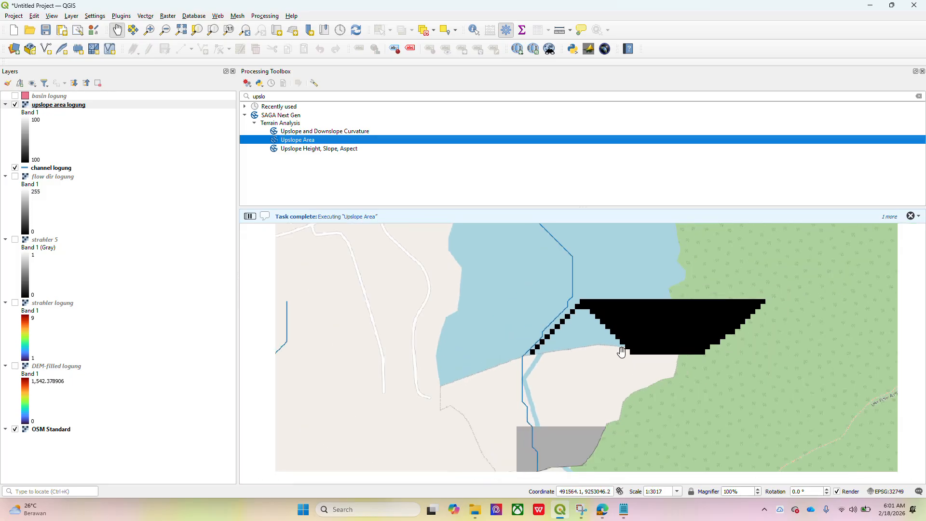
scroll(622, 352, "down", 4)
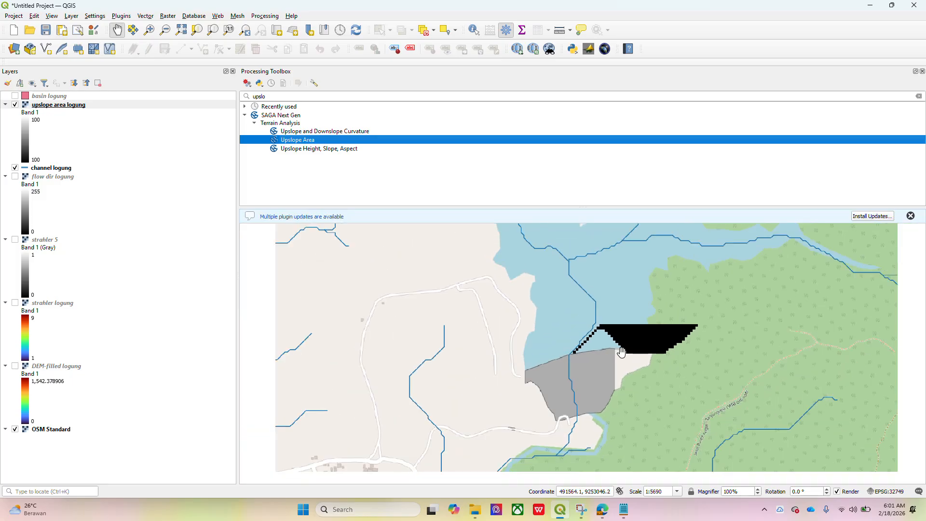
scroll(622, 352, "down", 3)
scroll(622, 352, "down", 1)
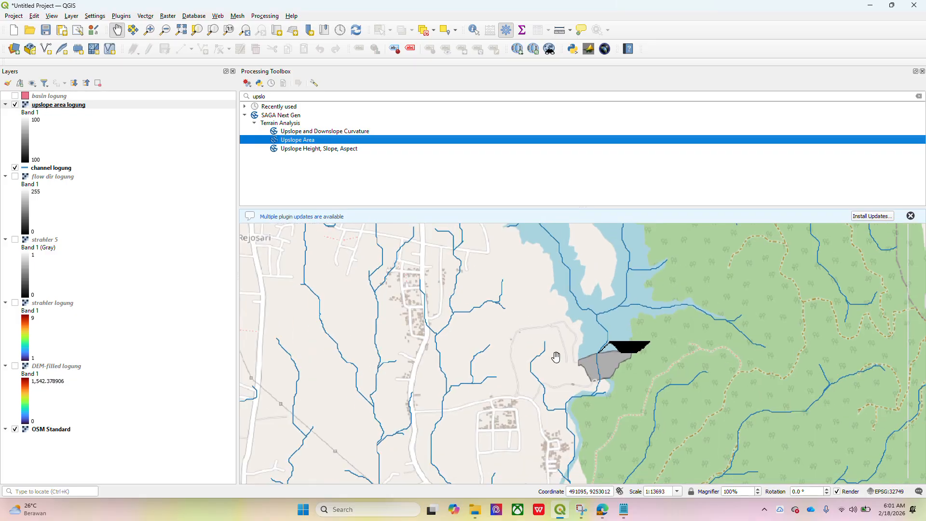
scroll(622, 356, "up", 1)
scroll(622, 357, "up", 7)
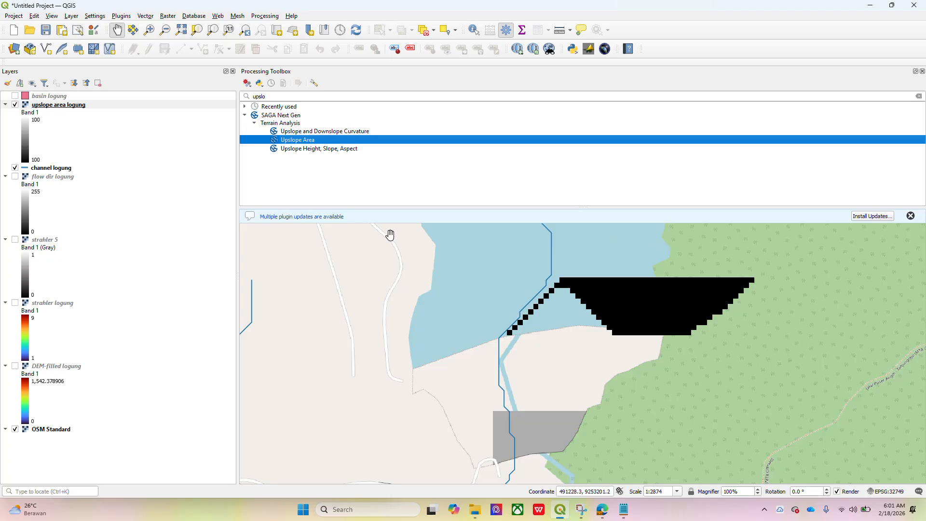
left_click(15, 105)
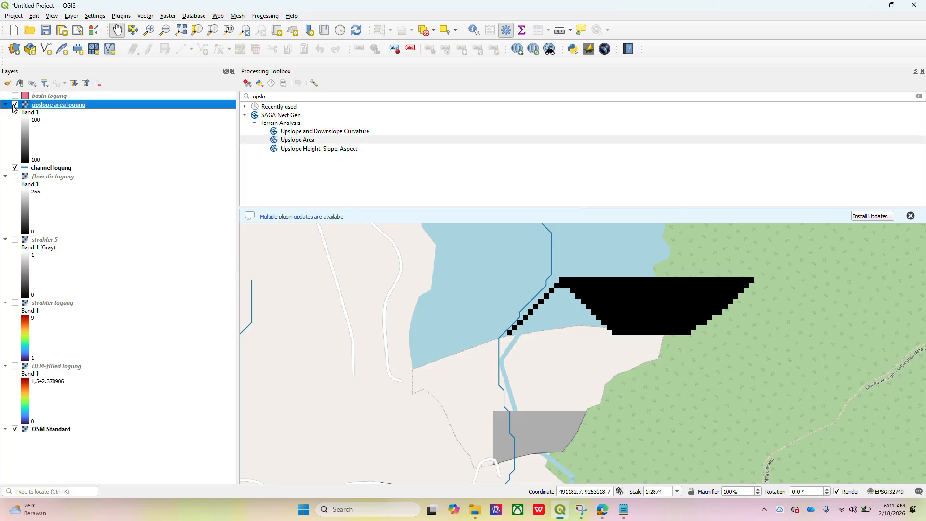
left_click(15, 105)
left_click(14, 105)
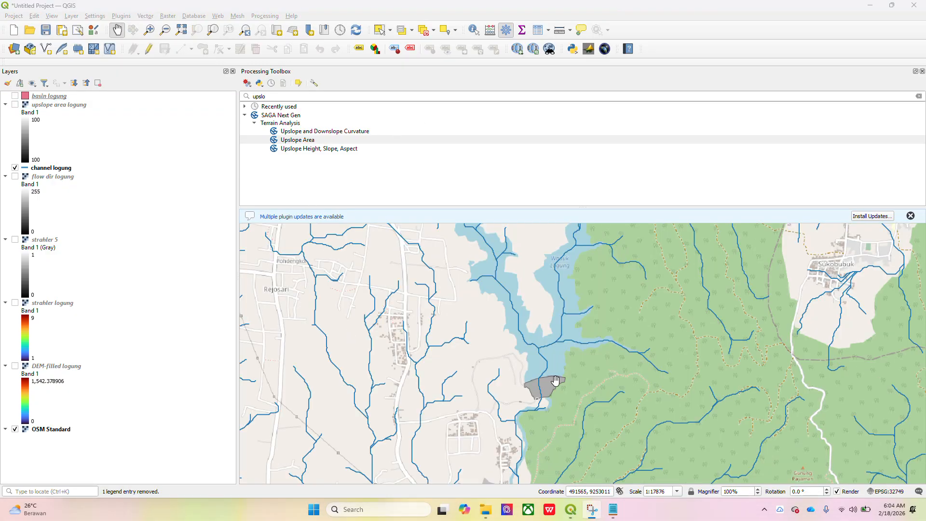
Locate an outlet point on the channel line just upstream of the dam and show its copyable map CRS coordinates.
scroll(547, 374, "up", 1)
scroll(546, 374, "up", 10)
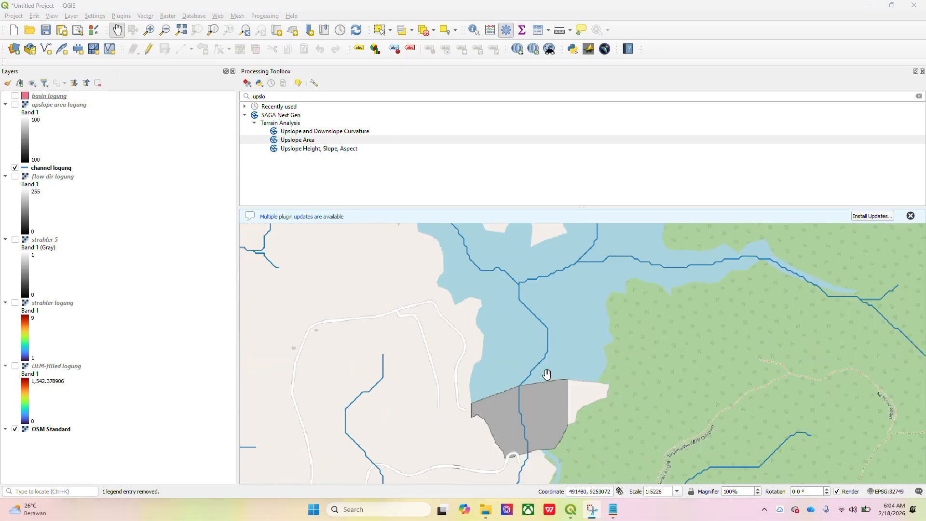
scroll(546, 374, "up", 1)
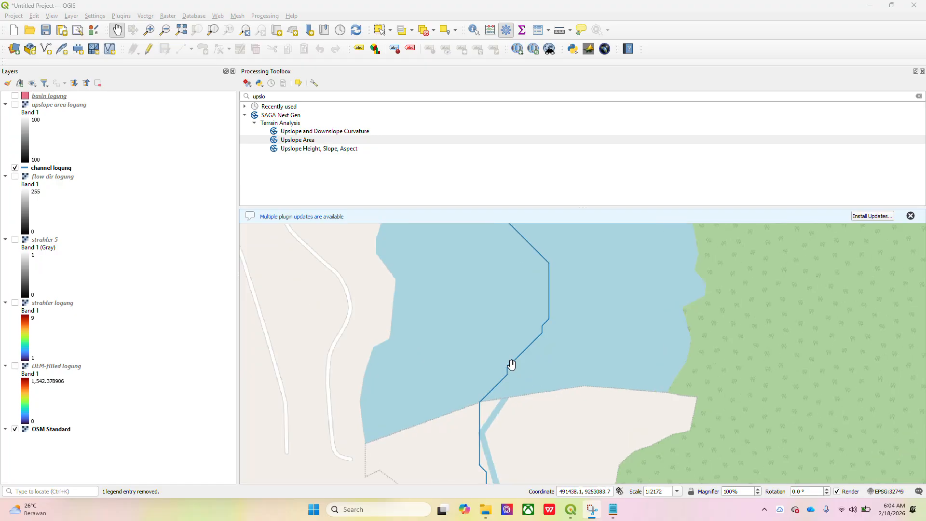
scroll(512, 365, "up", 7)
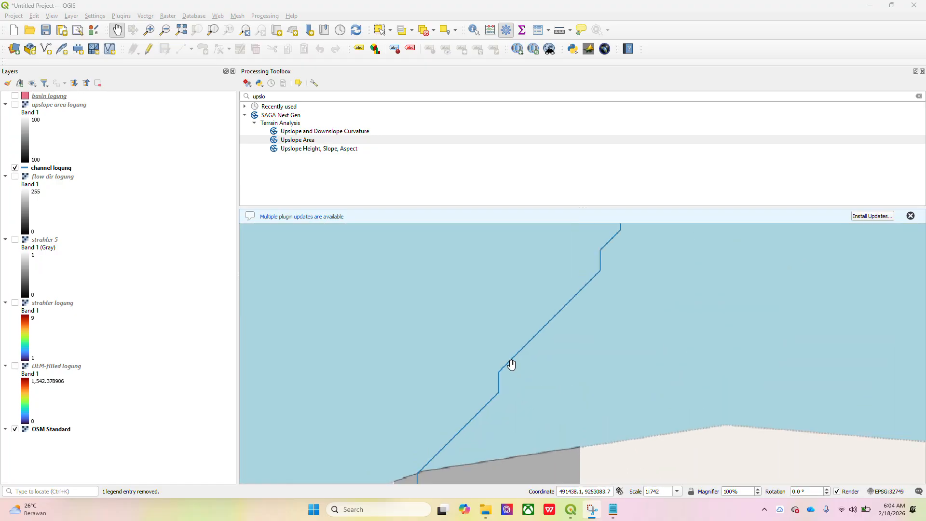
scroll(512, 365, "up", 6)
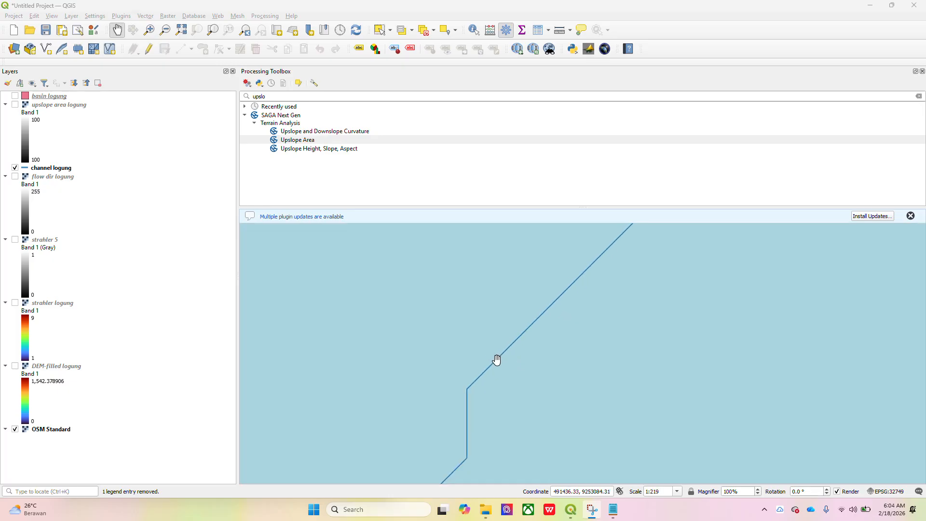
mouse_move(537, 365)
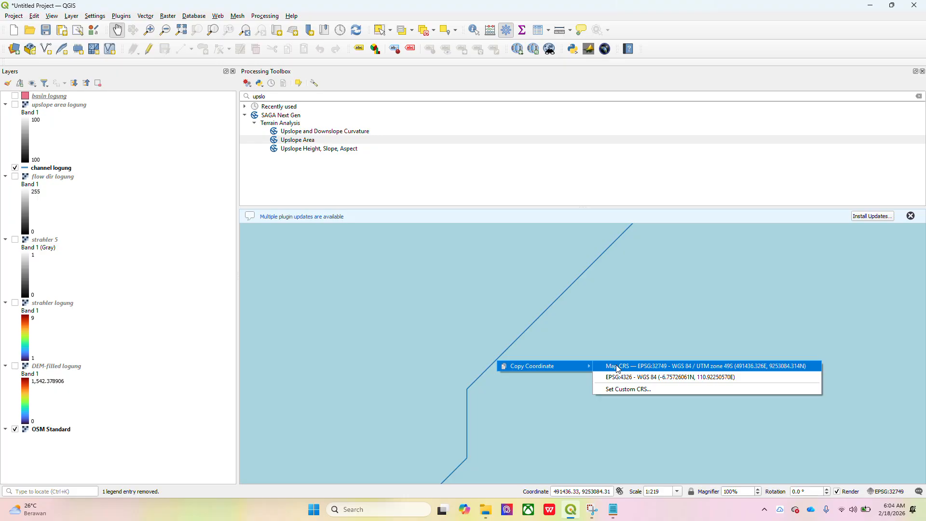
mouse_move(614, 516)
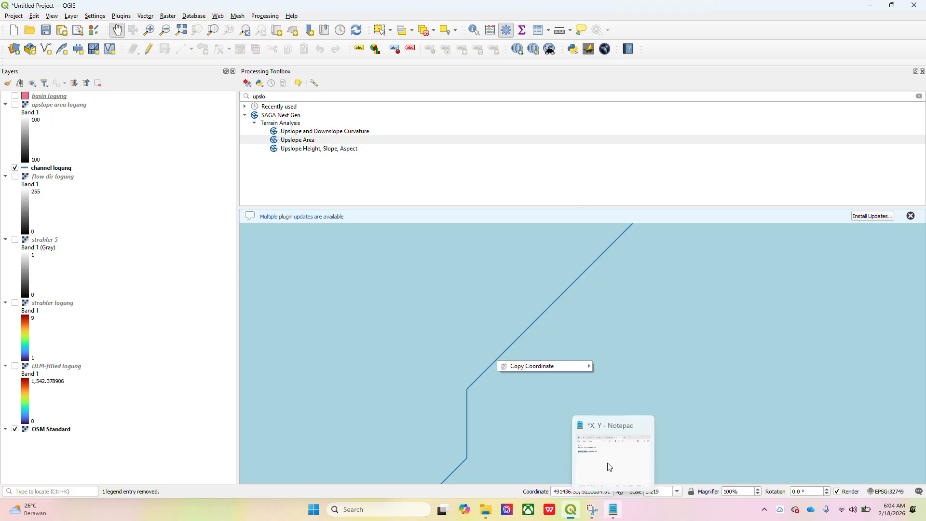
Open the Upslope Area tool and set the target X coordinate to 491441.728, copied from the second coordinate pair in the Notepad note.
double_click(309, 140)
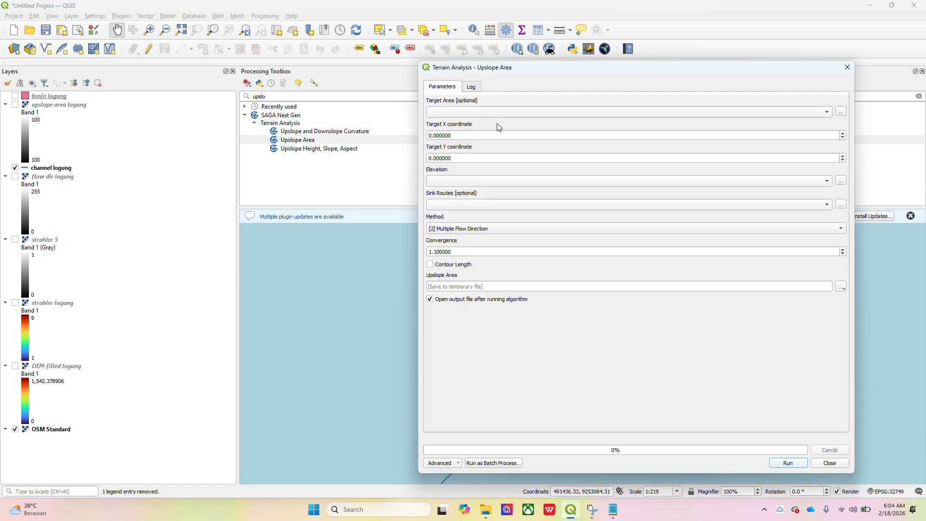
left_click(612, 509)
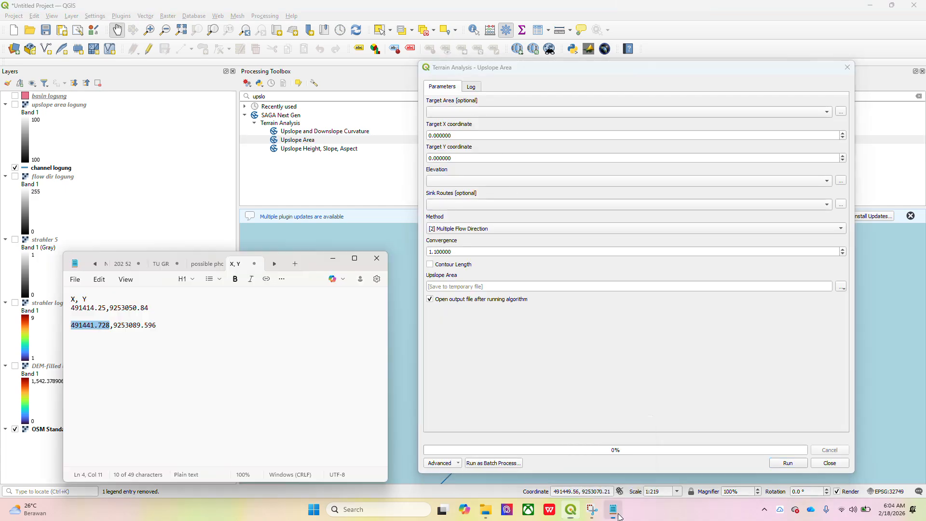
left_click(102, 328)
key("shift+Left")
key("shift+Left")
key("shift+Left")
key("shift+Left")
key("shift+Left")
key("shift+Left")
key("shift+Left")
key("shift+Left")
key("shift+Left")
key("shift+Left")
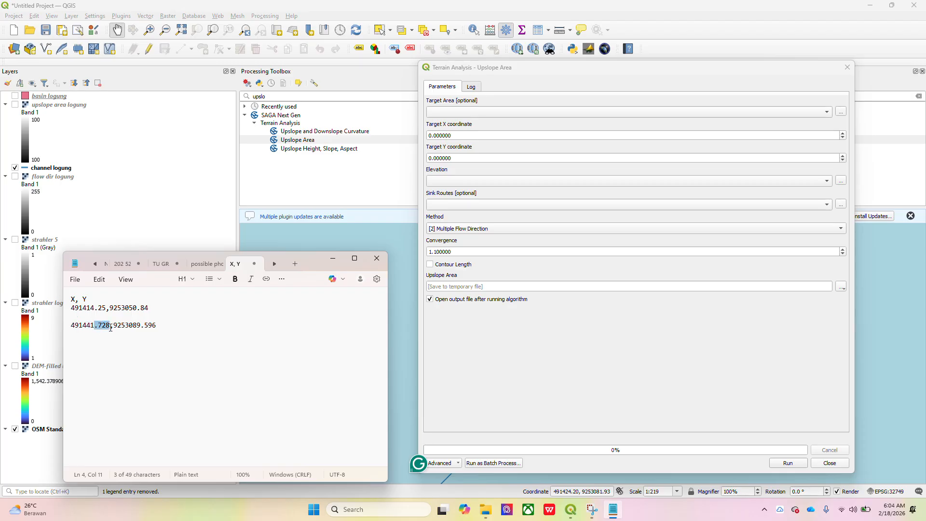
key("shift+Left")
key("ctrl+c")
left_click(482, 137)
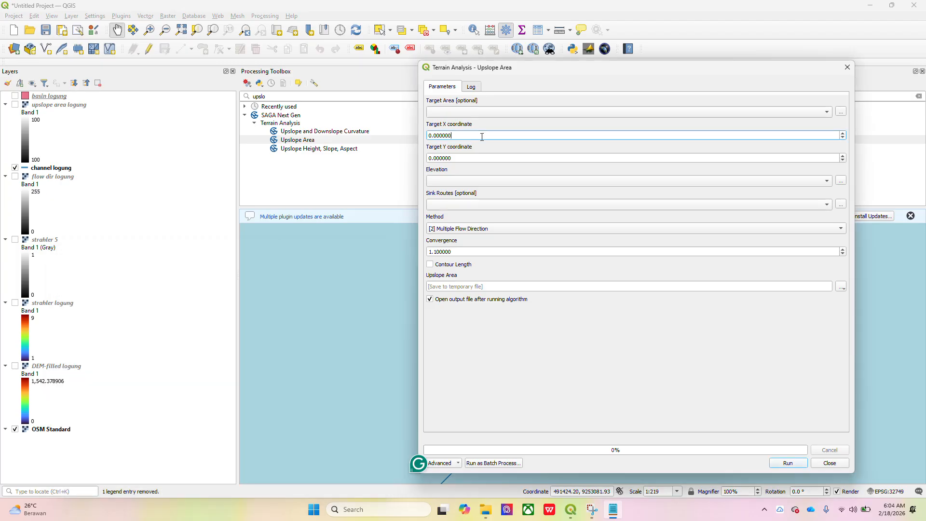
key("BackSpace")
key("BackSpace")
key("BackSpace")
key("BackSpace")
key("BackSpace")
key("BackSpace")
key("BackSpace")
key("ctrl+v")
Copy the second pair's Y value from the Notepad note and set the target Y coordinate to 9253089.596.
left_click(462, 158)
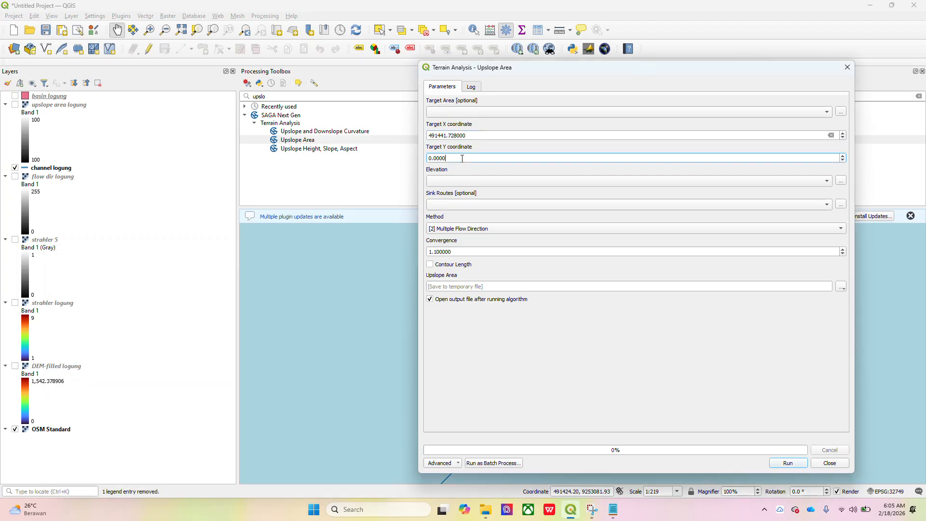
left_click(612, 510)
left_click(165, 326)
key("shift+Left")
key("shift+Left")
key("shift+Left")
key("shift+Left")
key("shift+Left")
key("shift+Left")
key("shift+Left")
key("shift+Left")
key("shift+Left")
key("shift+Left")
key("shift+Left")
key("ctrl+c")
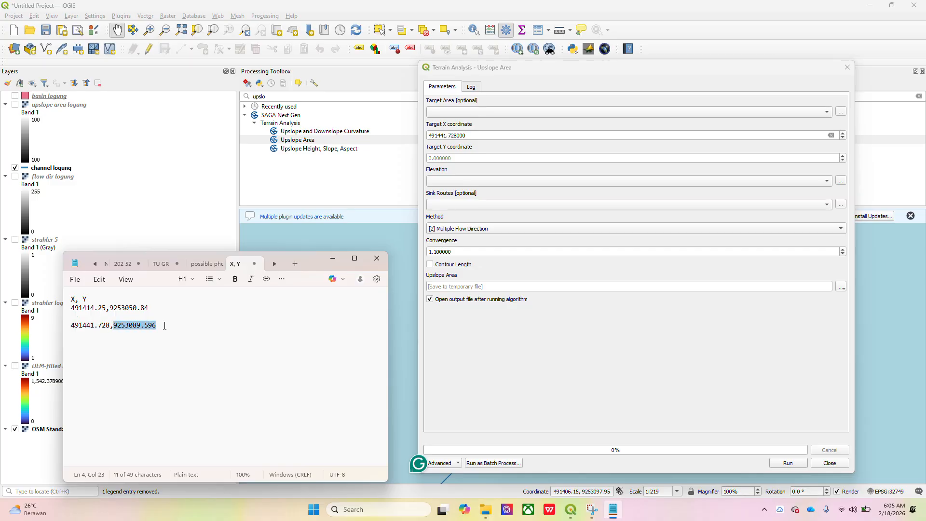
left_click(470, 158)
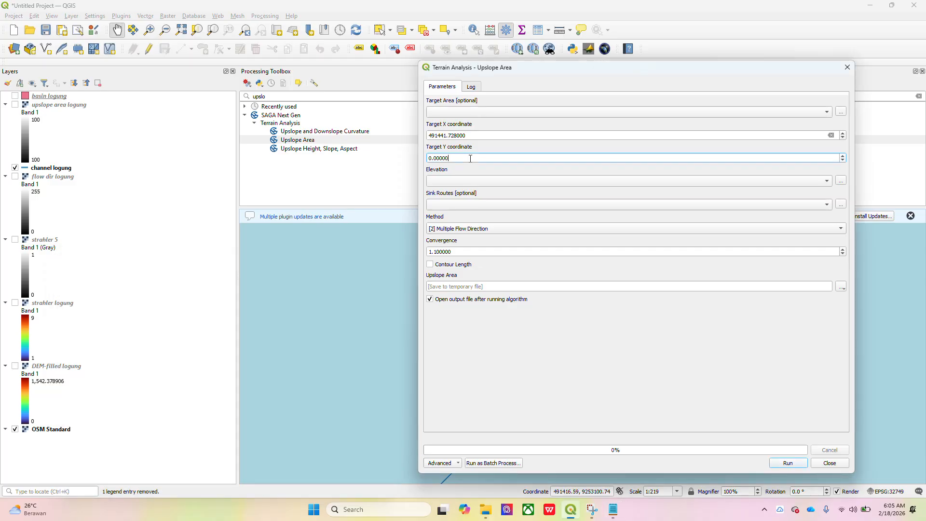
key("ctrl+a")
key("BackSpace")
key("ctrl+v")
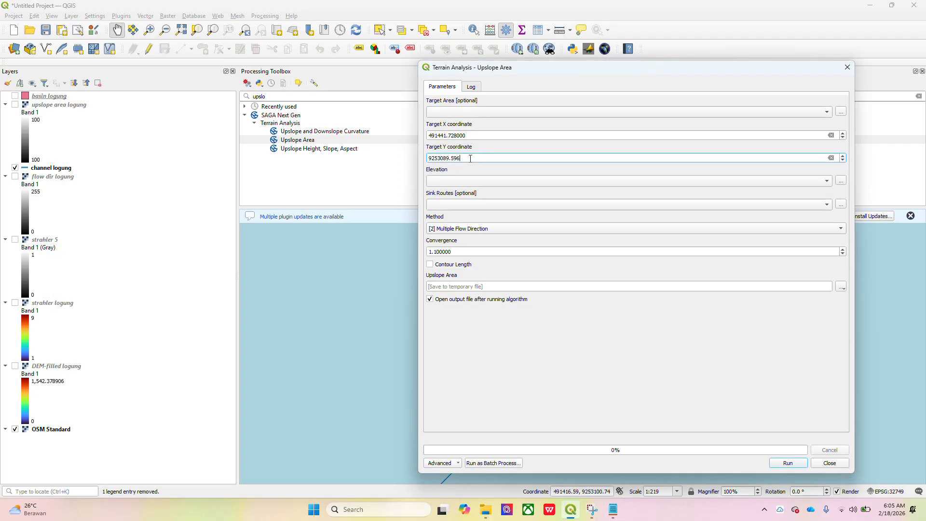
Choose DEM-filled logung as elevation and Deterministic 8 as method, run Upslope Area to a temporary output and close the tool.
left_click(484, 181)
left_click(485, 186)
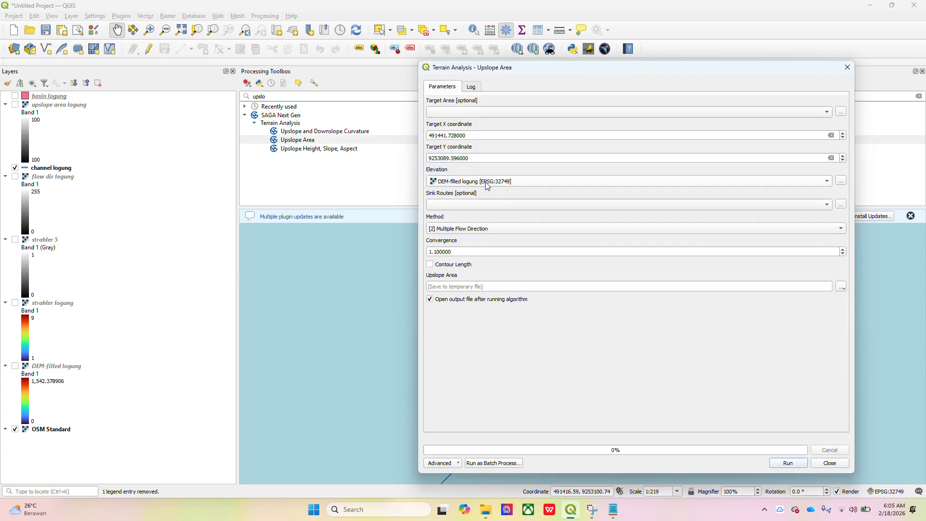
left_click(465, 228)
left_click(461, 208)
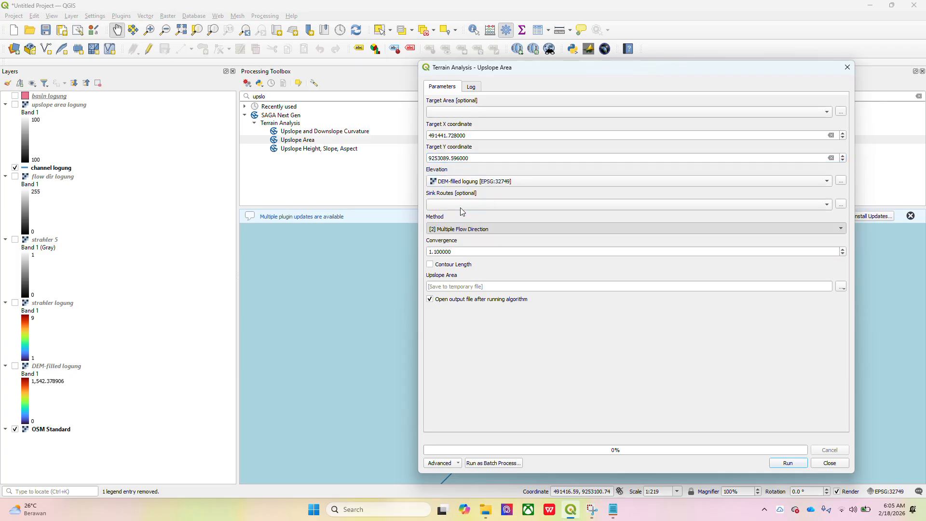
left_click(781, 464)
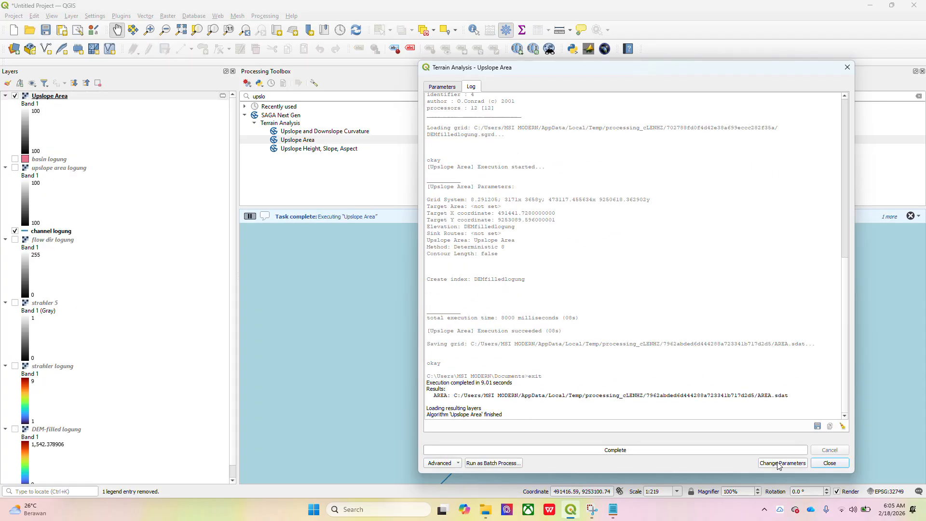
left_click(823, 463)
Examine the new Upslope Area raster from the outlet cell on the channel out to the full catchment extent.
scroll(596, 387, "down", 2)
scroll(596, 387, "down", 10)
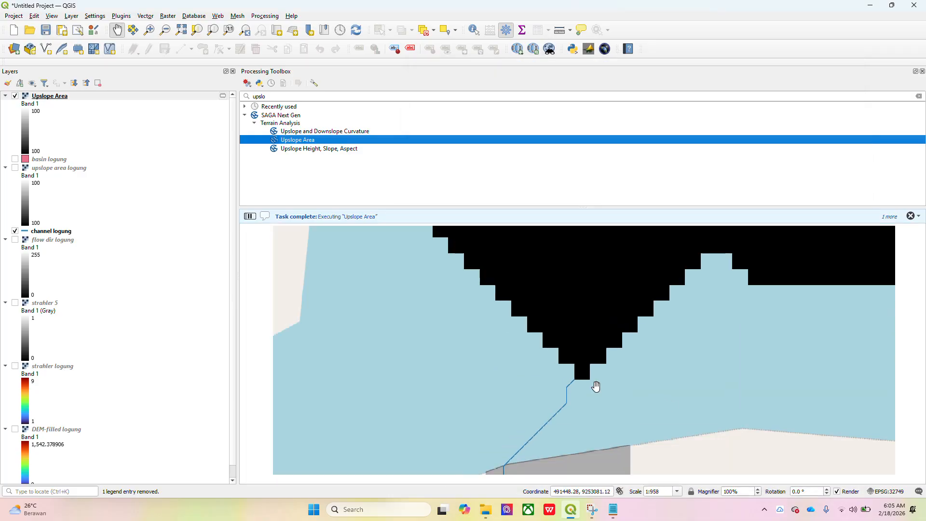
scroll(596, 387, "down", 6)
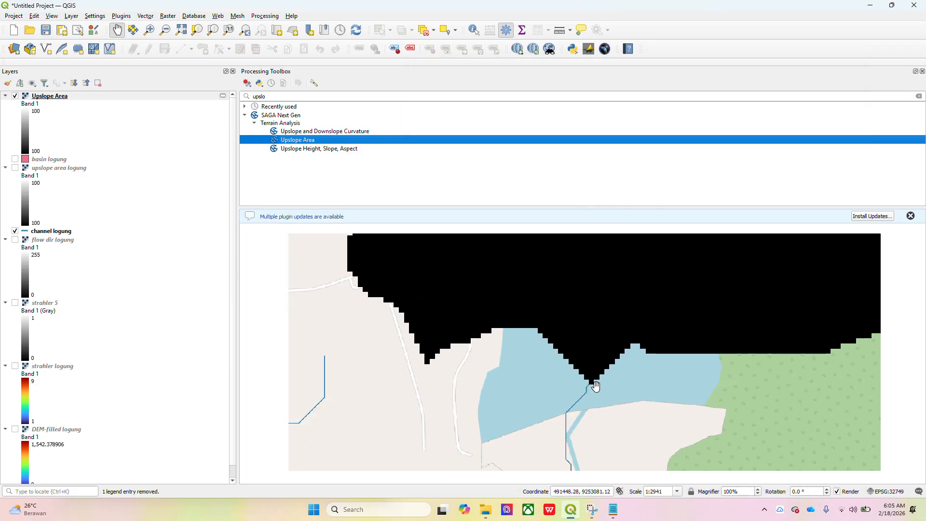
scroll(596, 386, "down", 4)
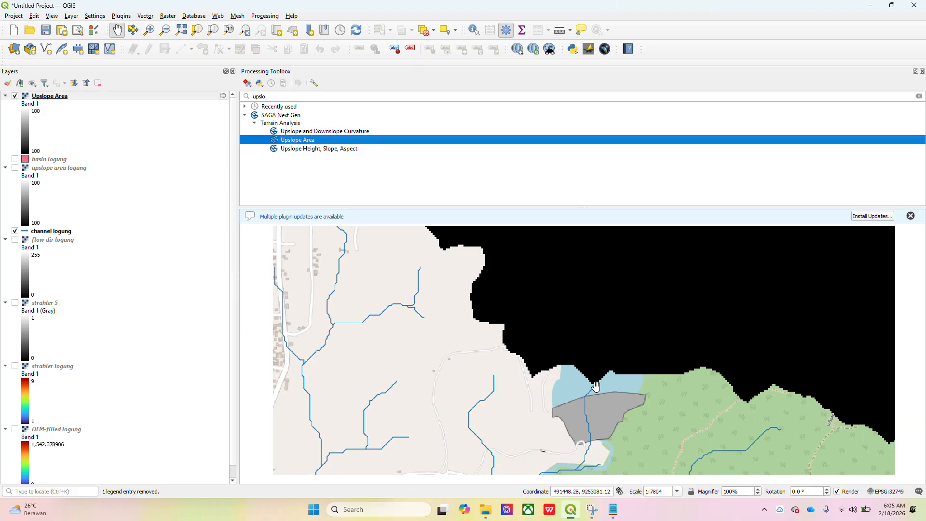
scroll(596, 387, "down", 5)
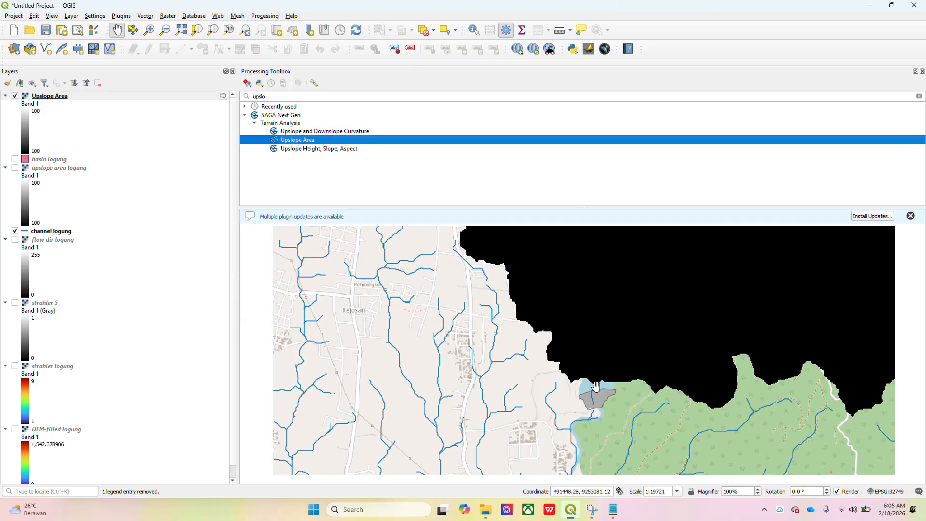
scroll(596, 387, "down", 5)
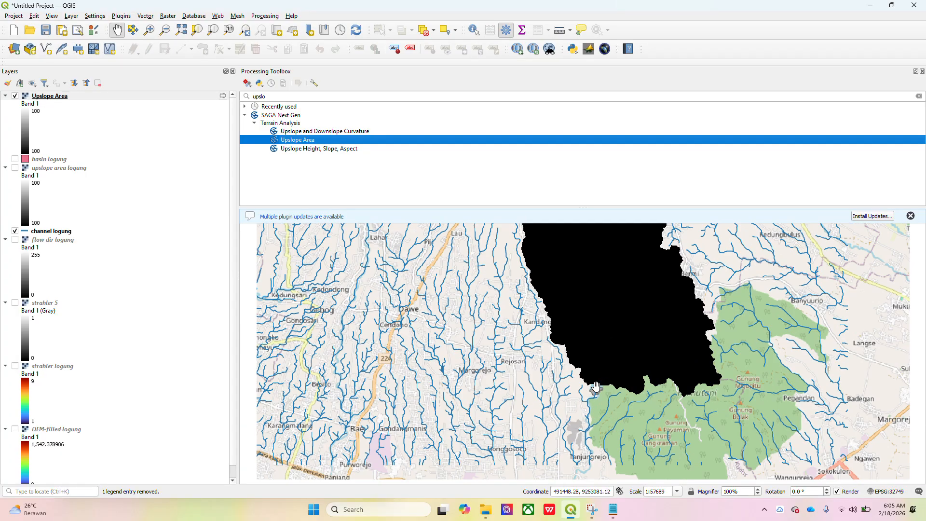
scroll(596, 387, "down", 2)
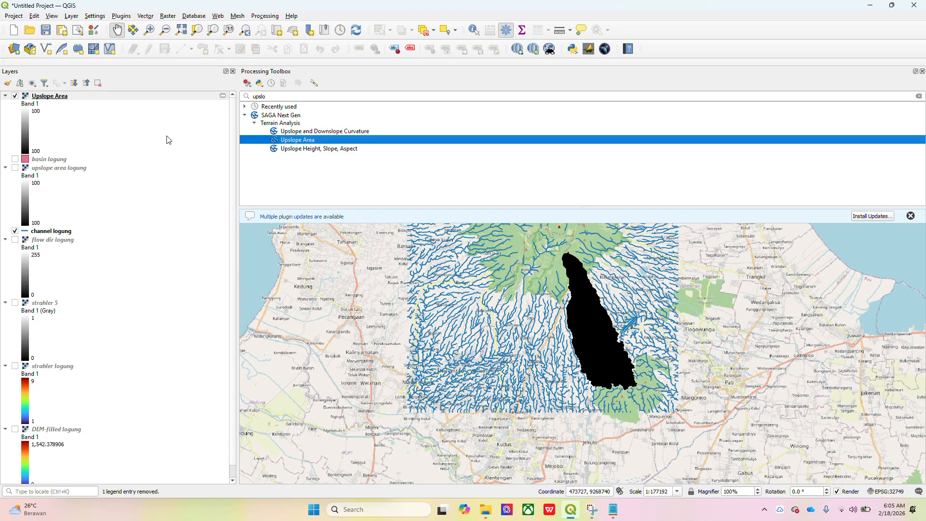
Polygonize the new Upslope Area raster into a temporary vector layer and hide the raster.
left_click(122, 96)
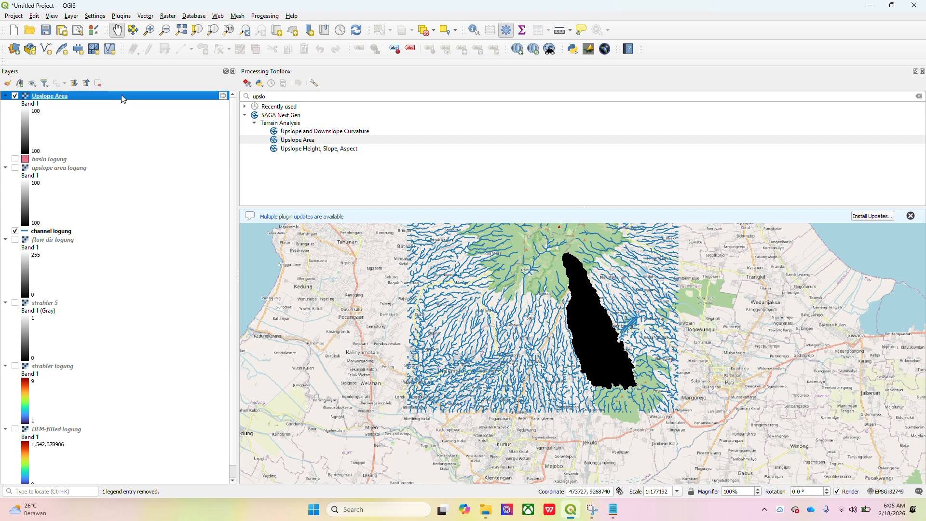
left_click(169, 16)
mouse_move(186, 79)
mouse_move(192, 94)
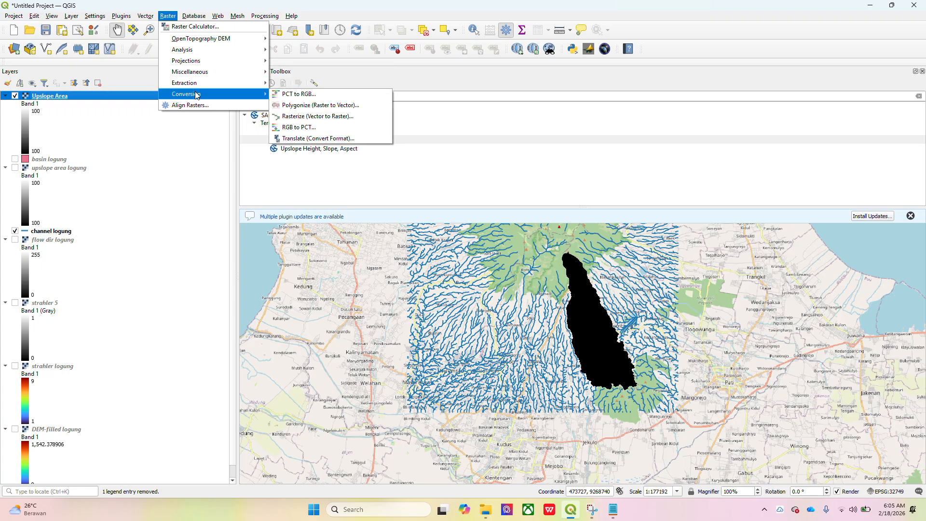
left_click(297, 105)
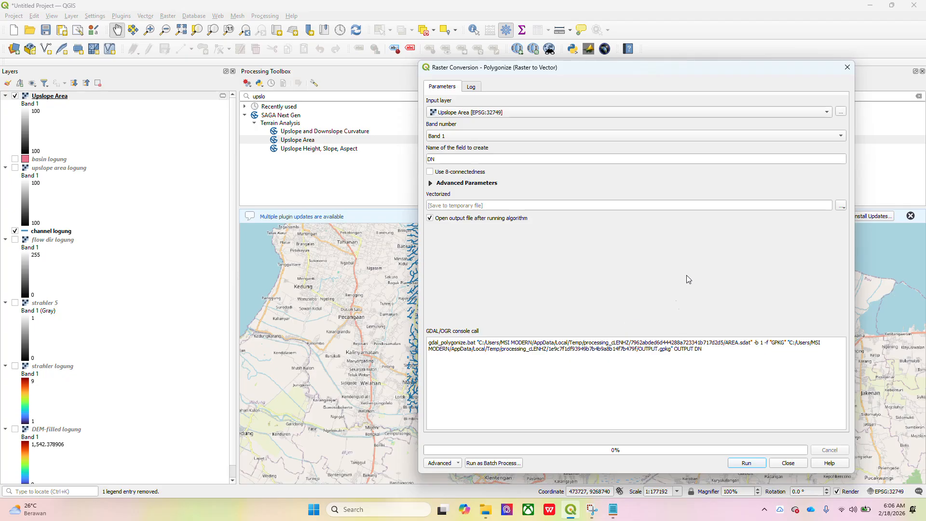
left_click(745, 464)
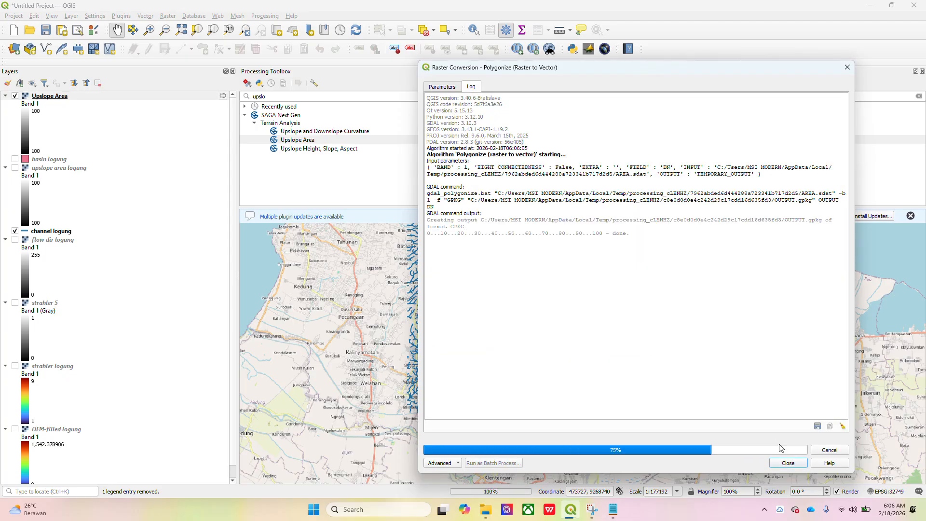
left_click(787, 463)
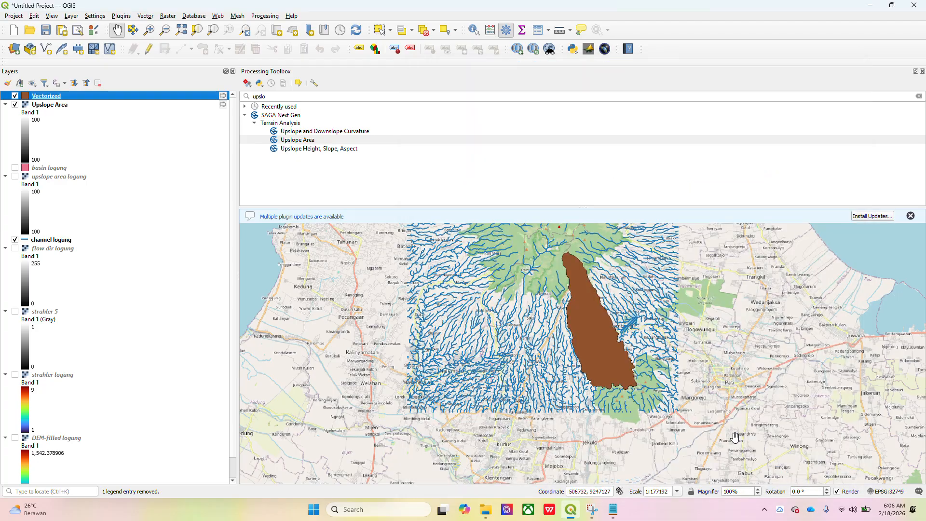
left_click(16, 104)
scroll(597, 334, "up", 5)
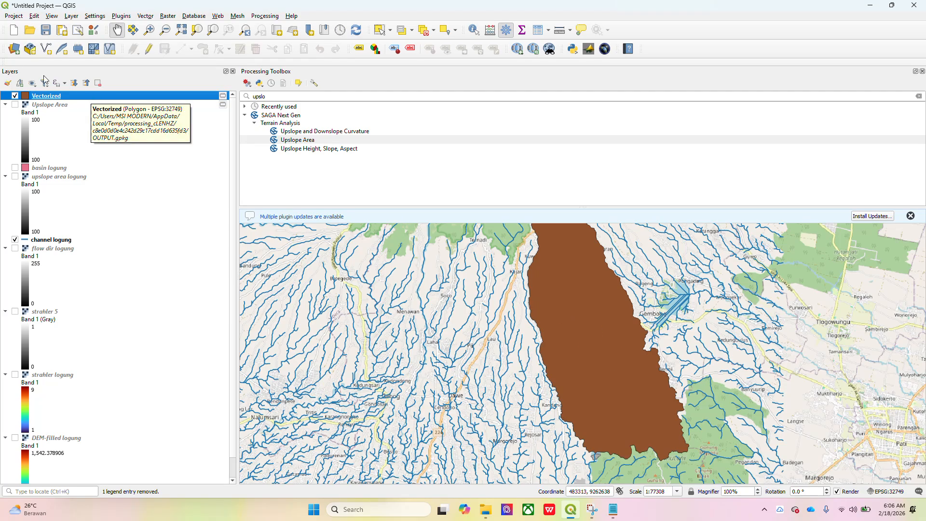
Set up a new decimal field named area (km2) in the field calculator for the Vectorized layer.
right_click(62, 99)
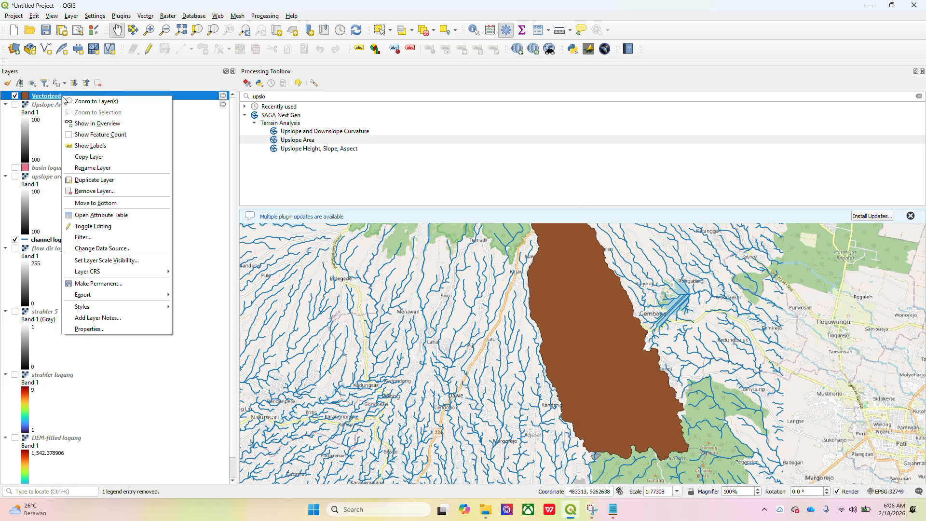
left_click(116, 217)
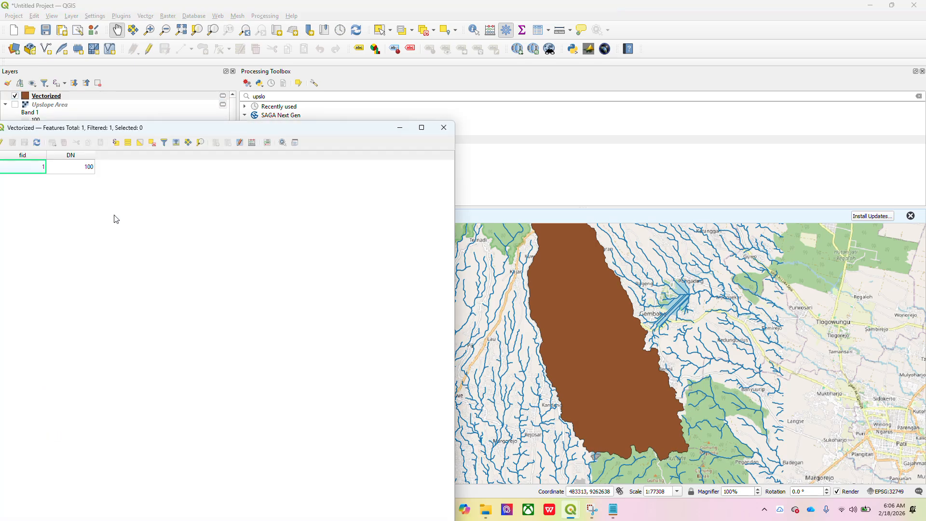
left_click(251, 142)
left_click(460, 144)
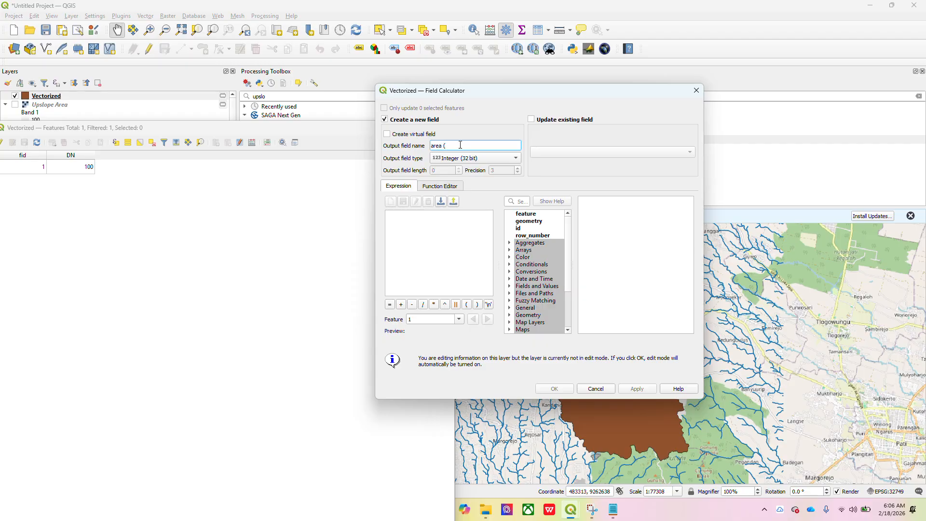
type("area (m2")
left_click(470, 158)
left_click(471, 177)
Fill the new area field with the expression $area/1000000.
left_click(408, 217)
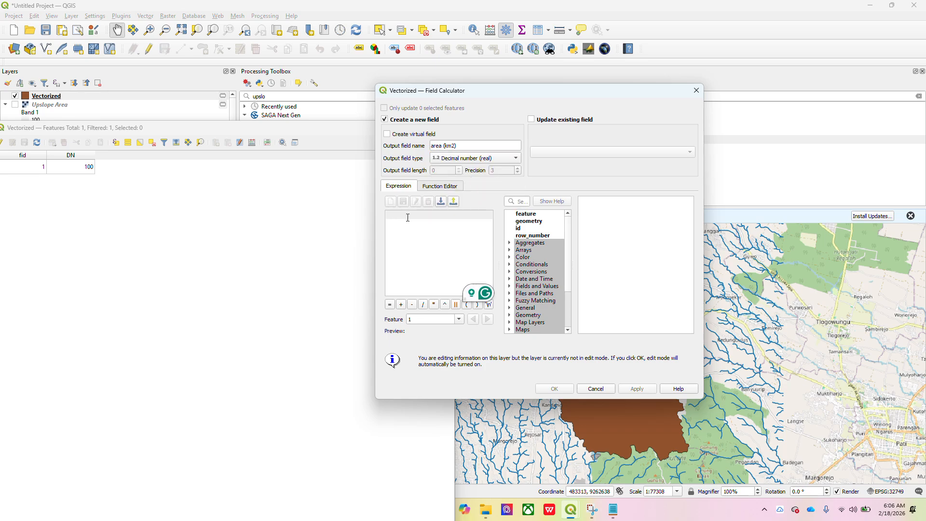
type("$area")
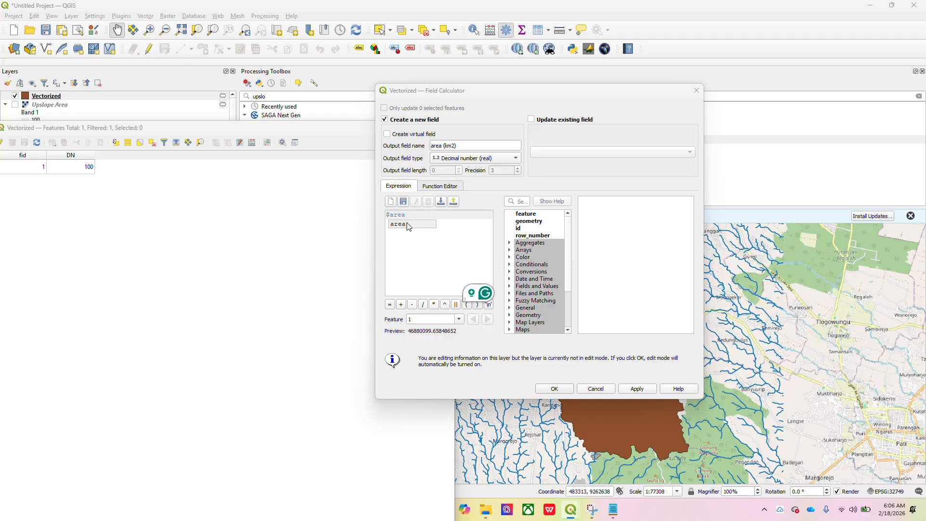
type("/")
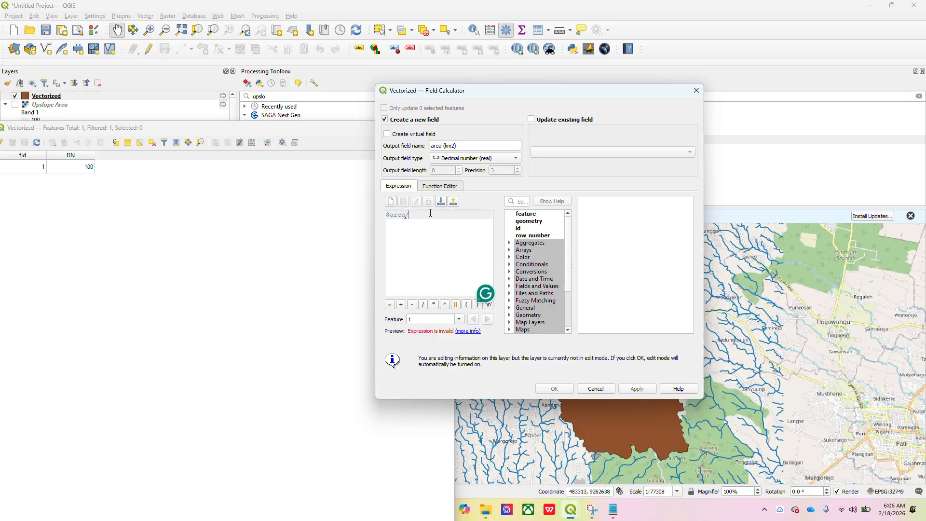
type("1000")
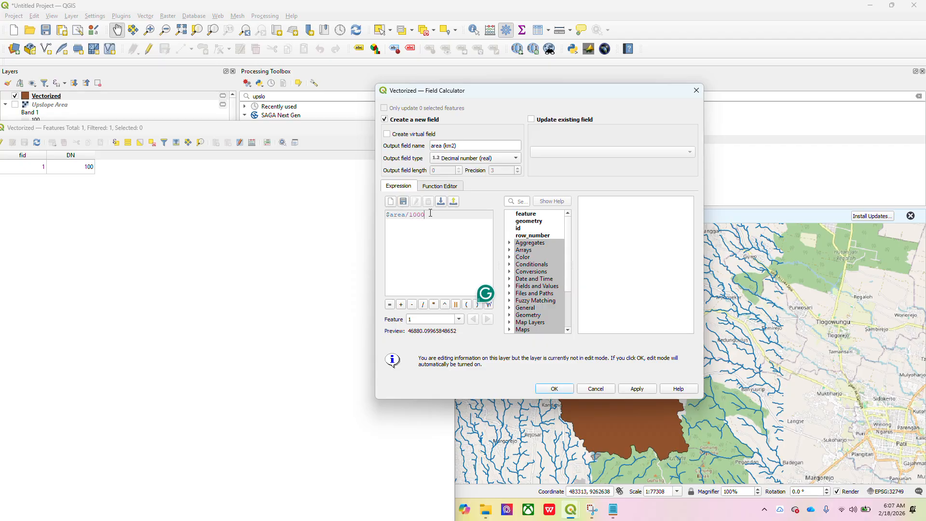
type("000")
left_click(564, 390)
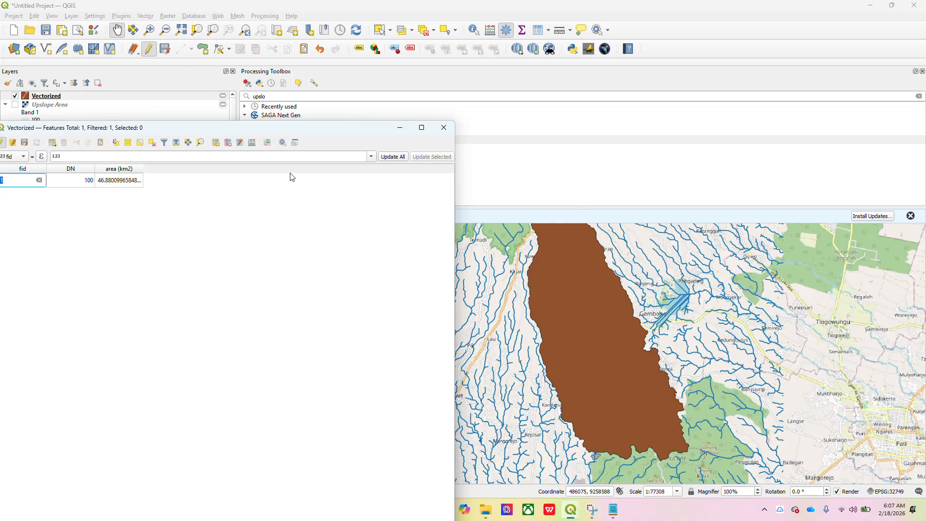
Stop editing the Vectorized layer, save its changes and close the attribute table.
left_click_drag(266, 130, 345, 113)
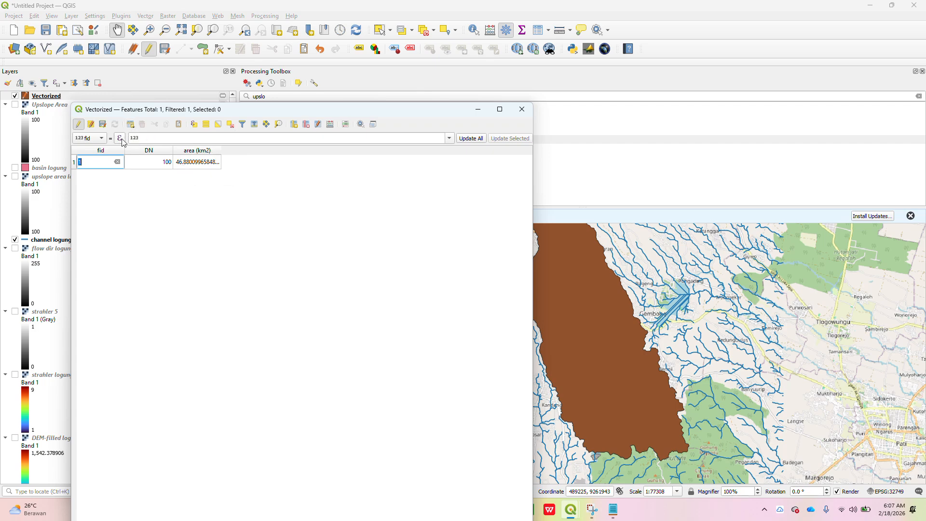
left_click(79, 125)
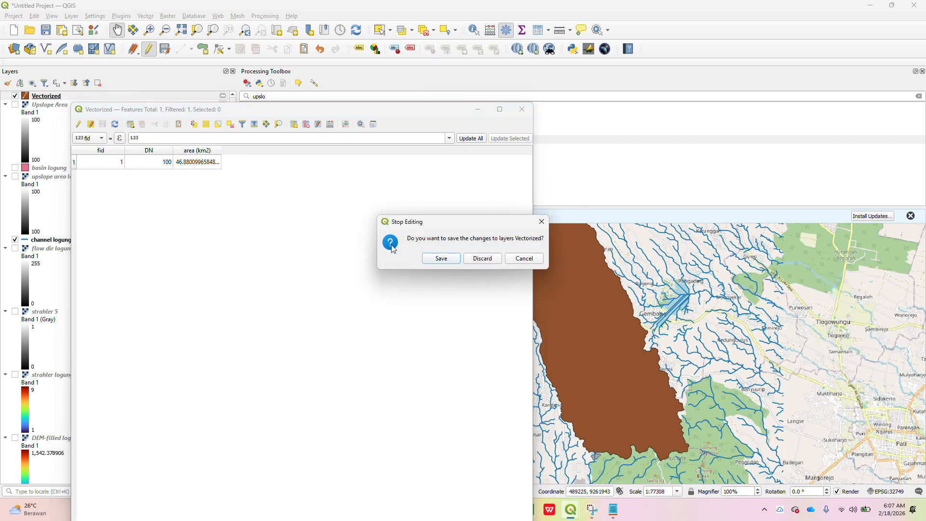
left_click(443, 257)
left_click(521, 109)
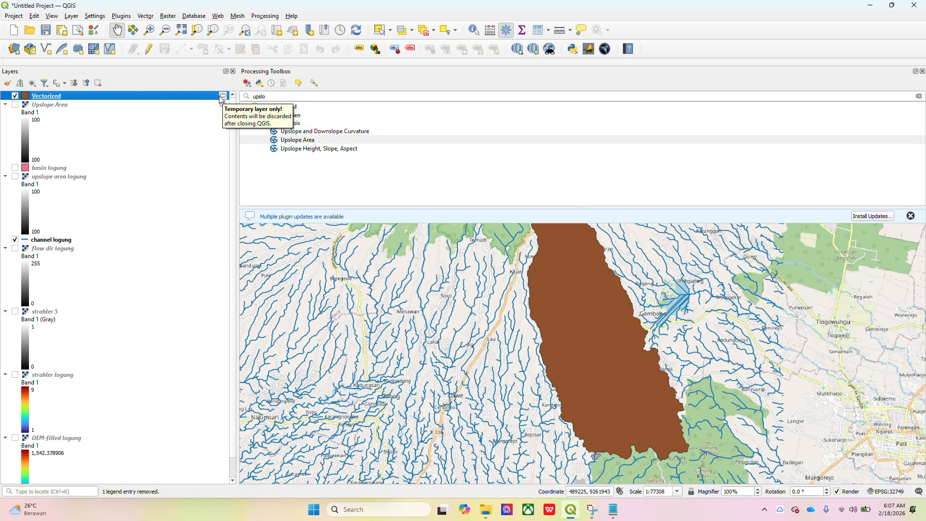
Start exporting the Vectorized layer's features as an ESRI Shapefile and browse to D:\QGIS trial and error\coba logung.
right_click(194, 96)
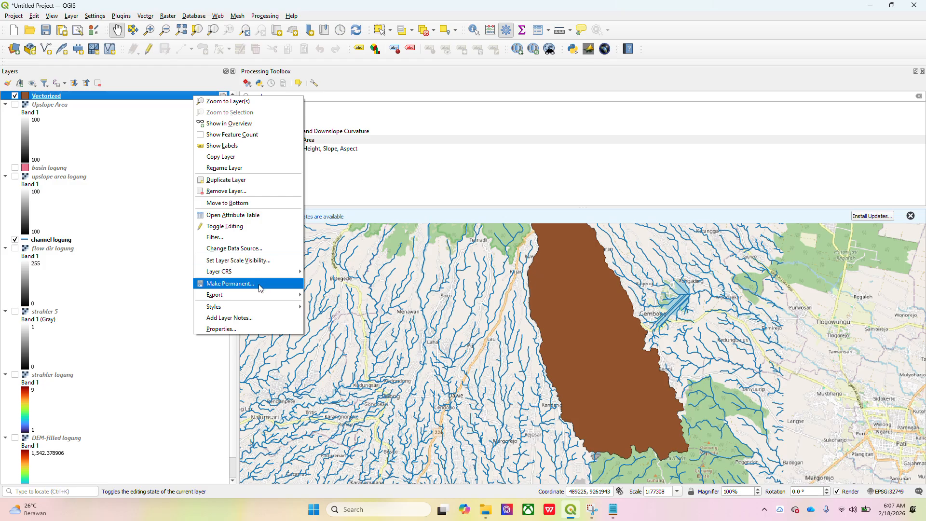
mouse_move(261, 308)
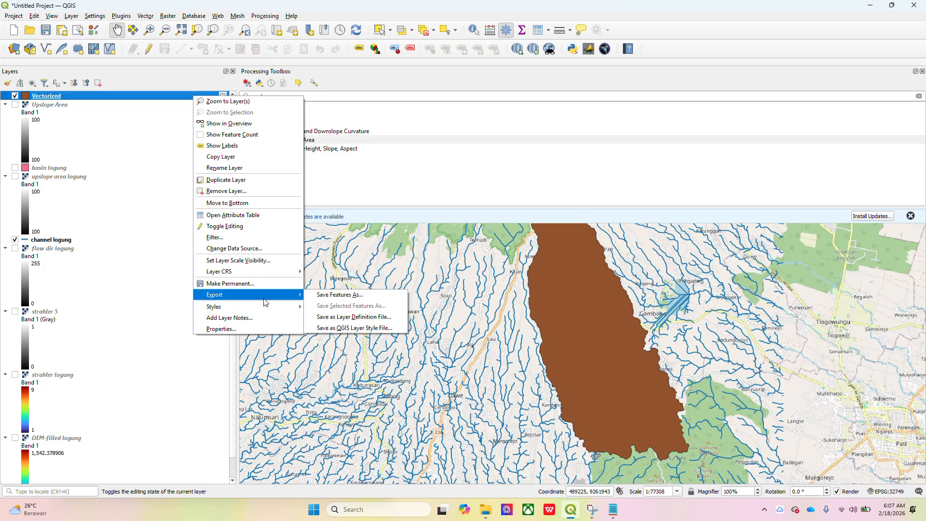
left_click(329, 299)
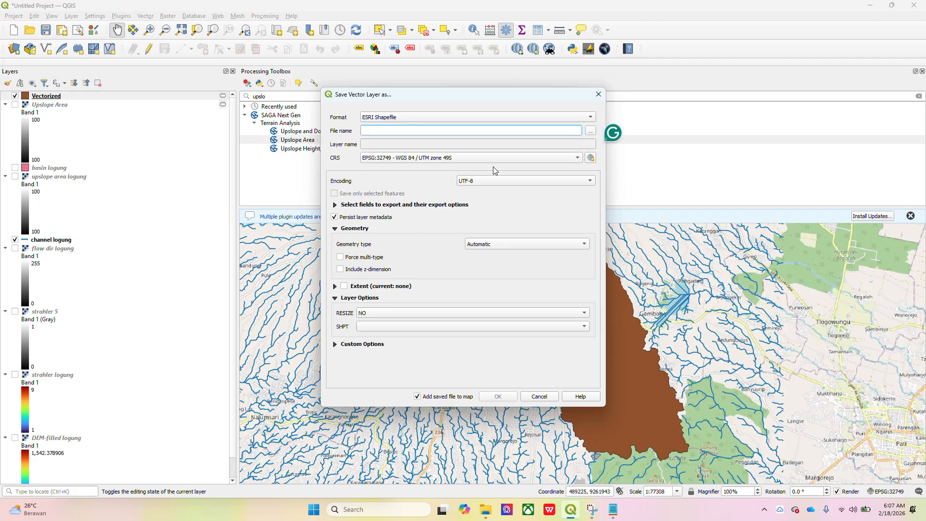
left_click(588, 134)
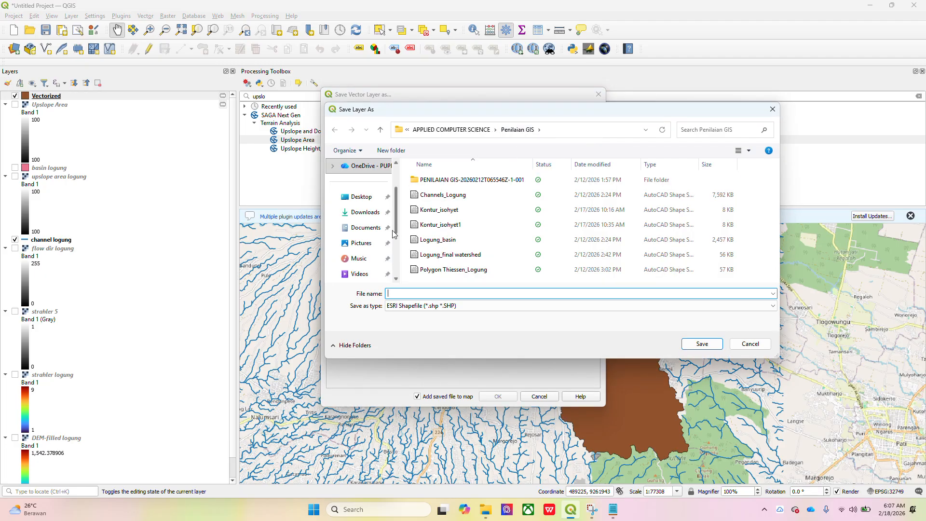
scroll(386, 222, "down", 5)
left_click(367, 258)
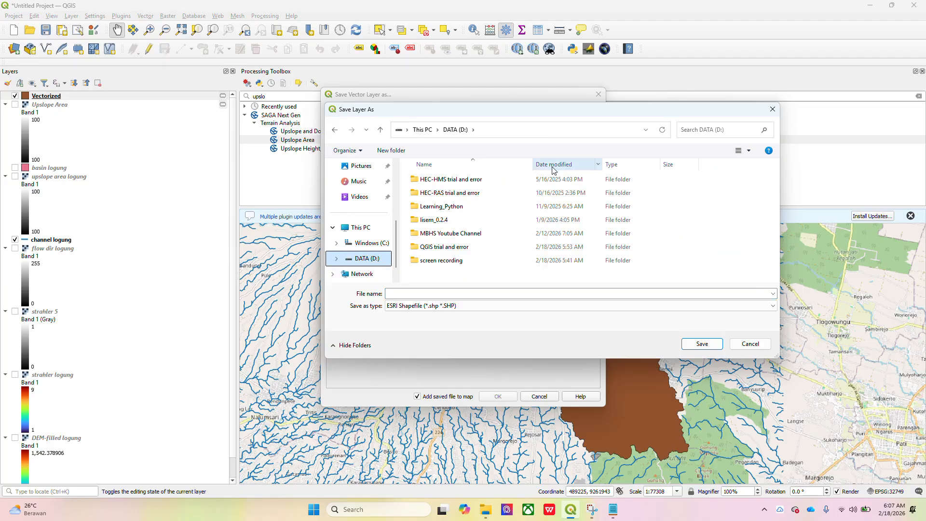
left_click(465, 247)
double_click(465, 247)
double_click(460, 181)
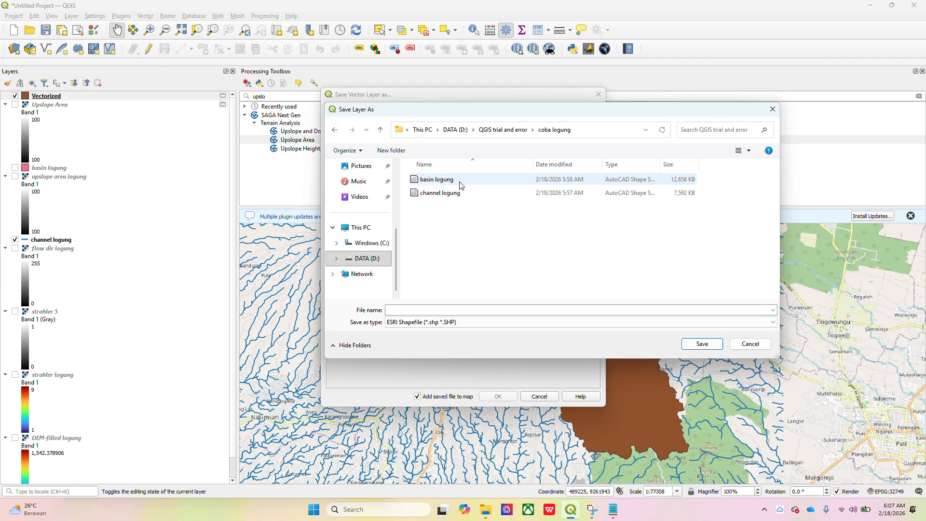
Name the shapefile final watershed logung, export it with EPSG:32749, and hide the Vectorized layer.
left_click(404, 309)
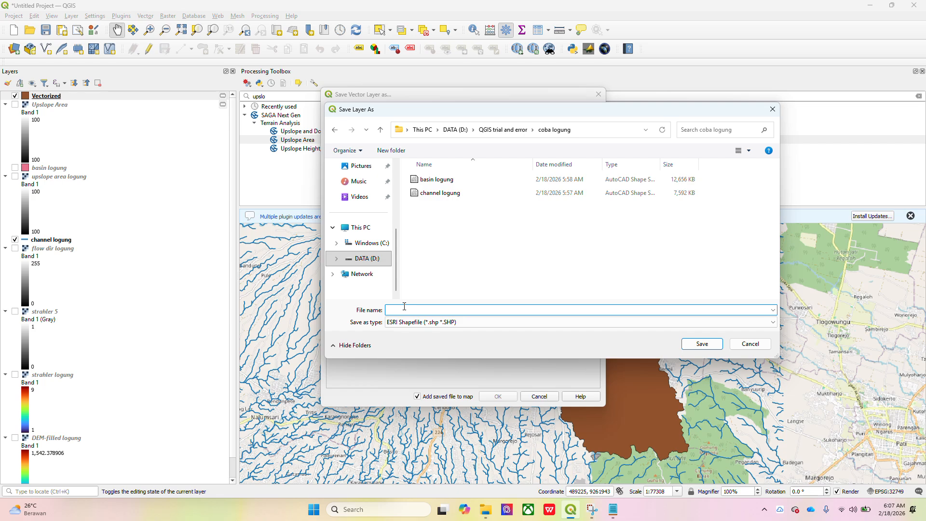
type("final watershed logung")
key("Return")
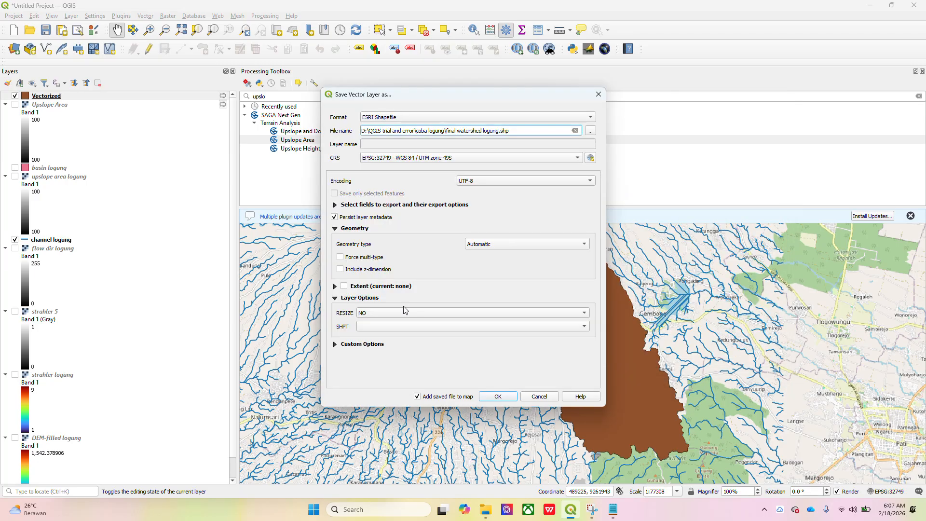
left_click(497, 396)
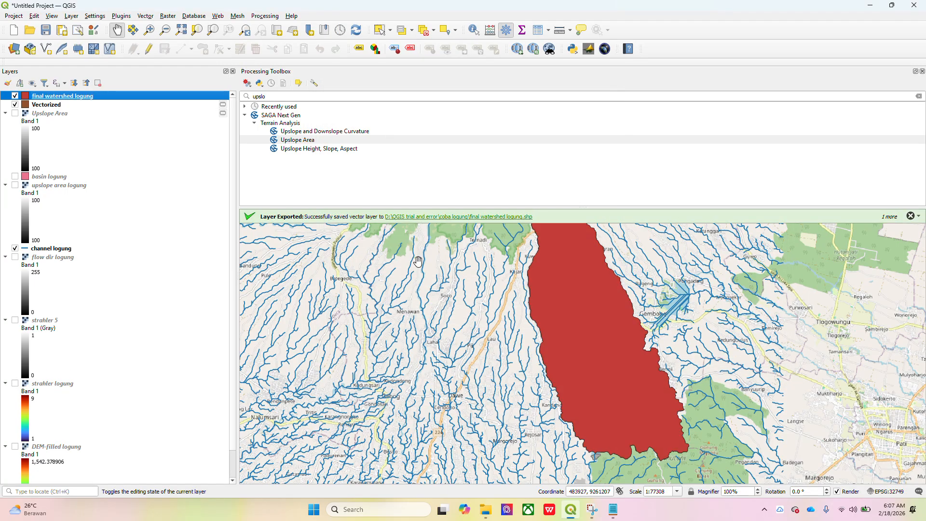
left_click(15, 105)
Start exporting the temporary Upslope Area raster as a GeoTIFF and browse to D:\QGIS trial and error\coba logung.
left_click(63, 116)
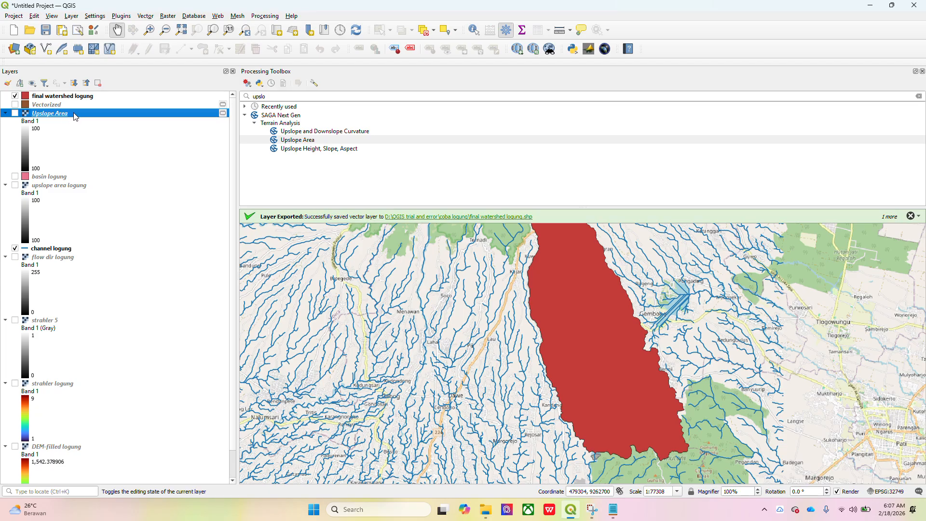
right_click(196, 117)
mouse_move(238, 291)
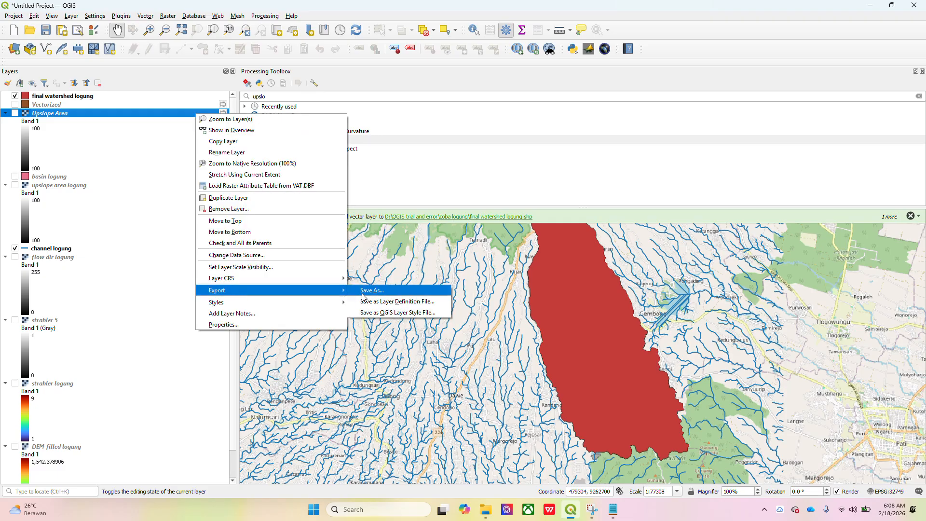
left_click(372, 291)
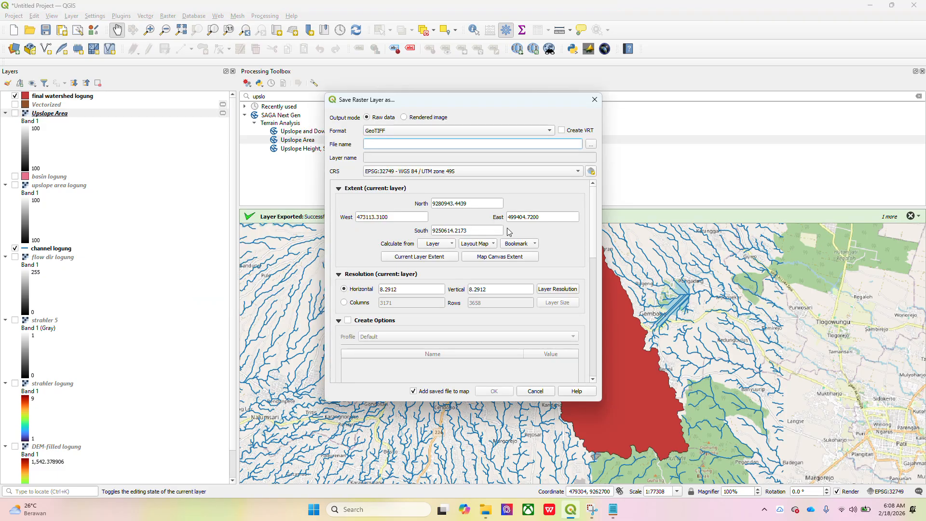
left_click(590, 145)
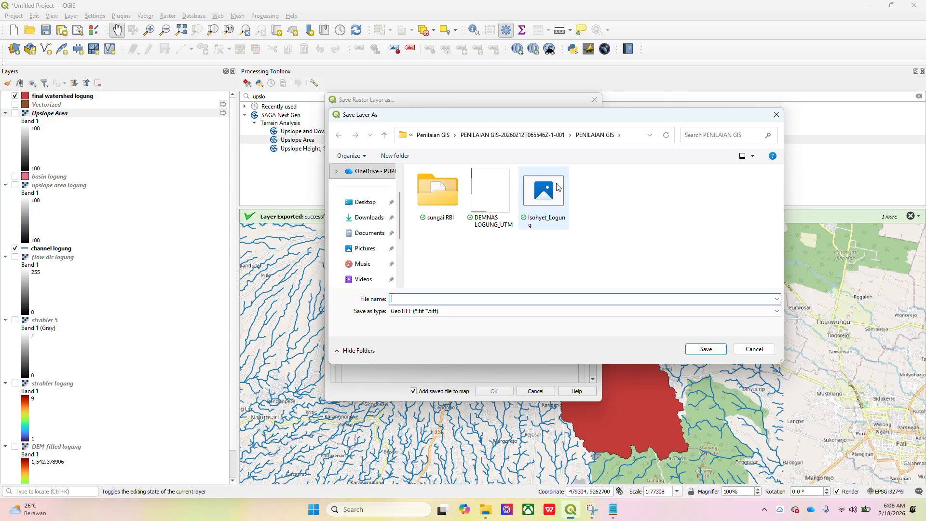
scroll(401, 246, "down", 3)
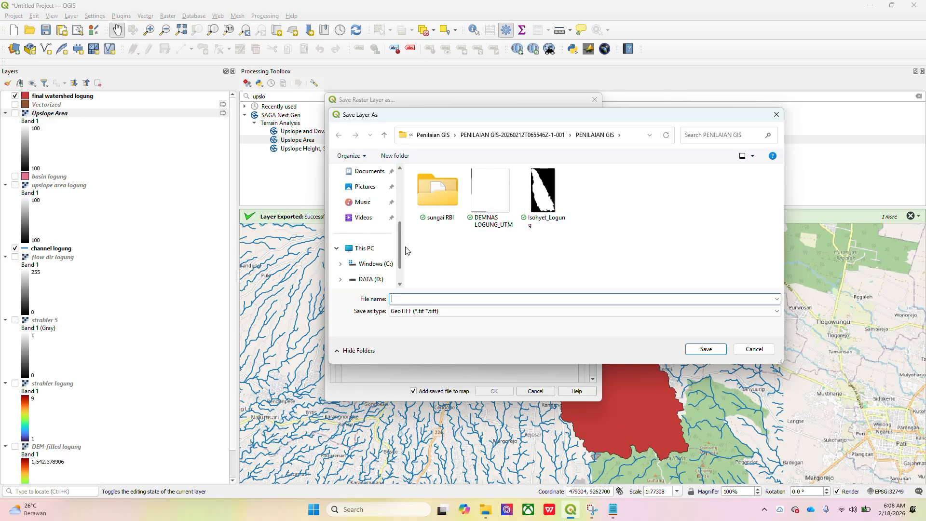
left_click(370, 278)
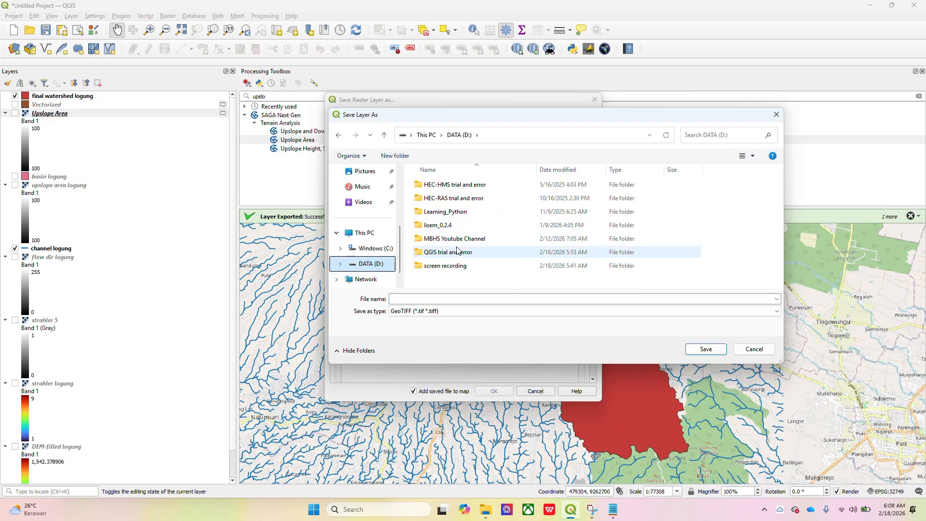
double_click(439, 184)
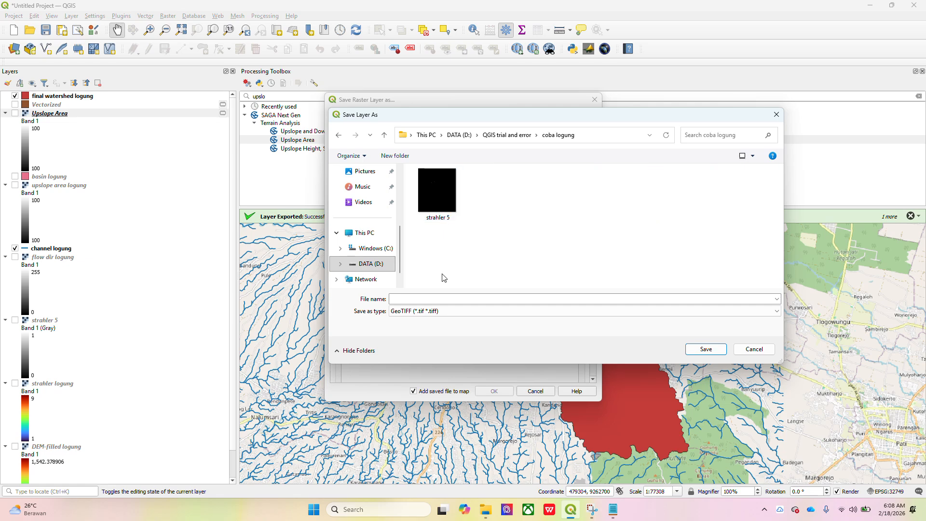
Name the raster file upslope area logung final and export it as raw data.
left_click(421, 299)
type("upslope ar")
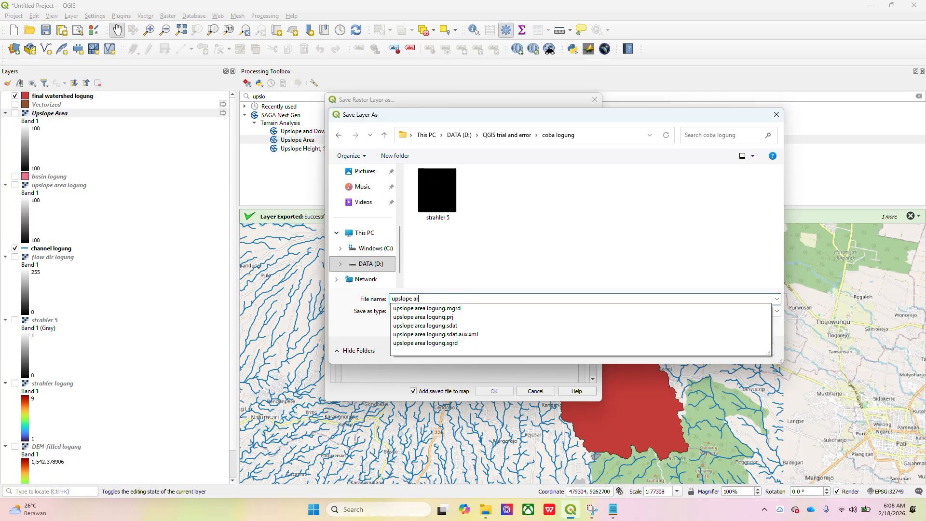
type("ea logung final")
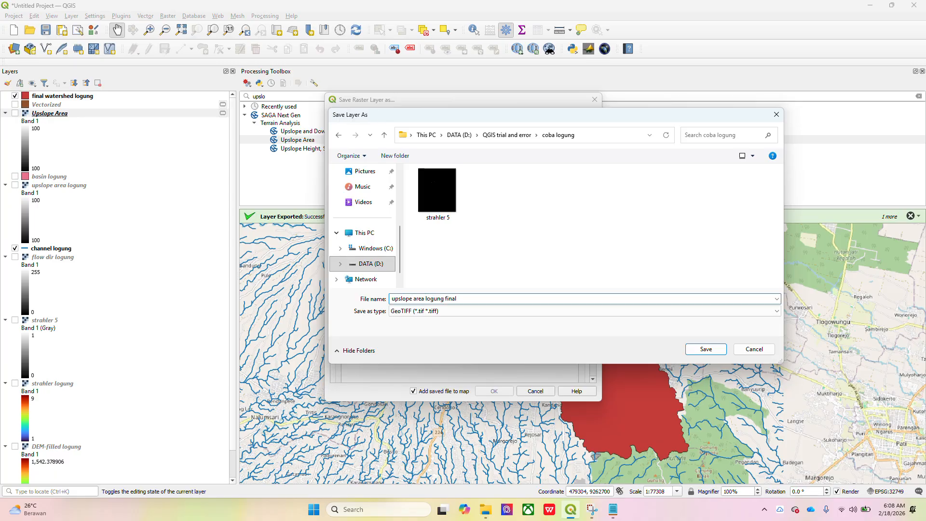
key("Return")
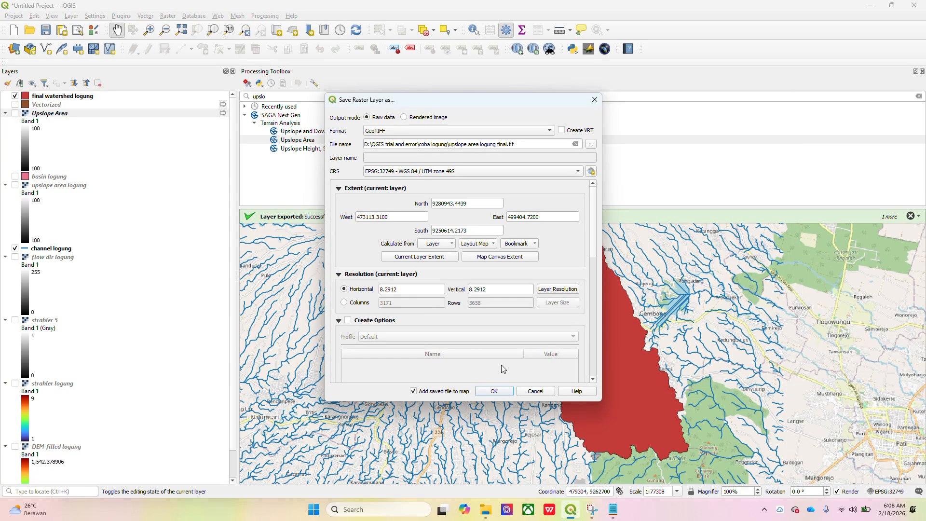
left_click(492, 392)
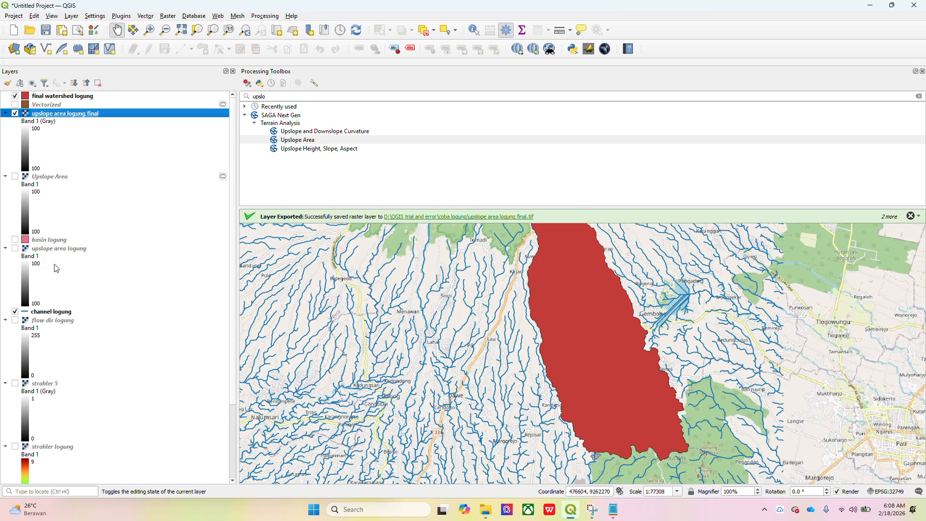
Remove the earlier upslope area logung raster layer and select the upslope area logung final layer.
right_click(66, 249)
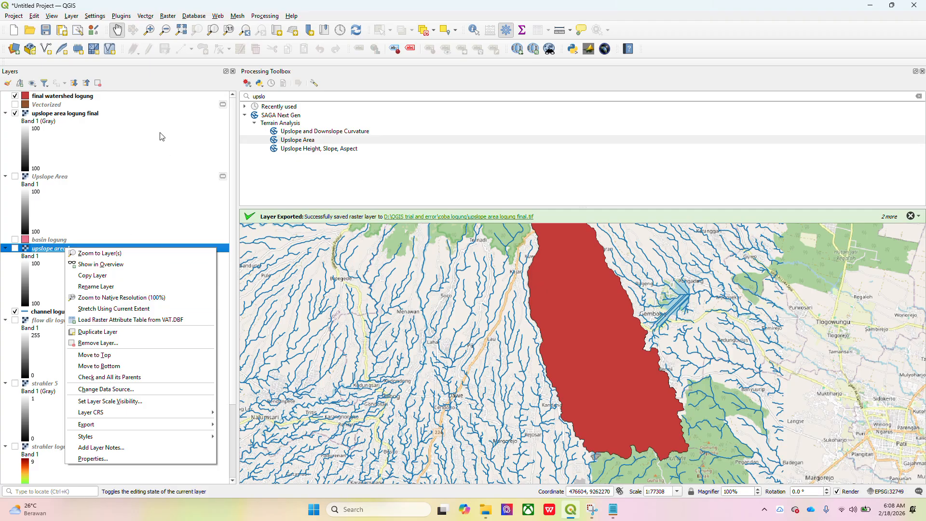
left_click(121, 343)
left_click(437, 263)
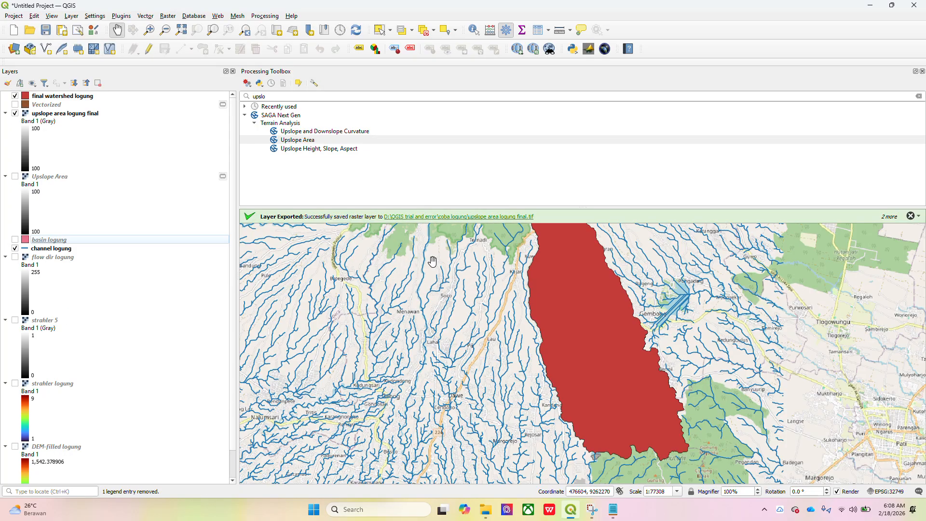
left_click(89, 116)
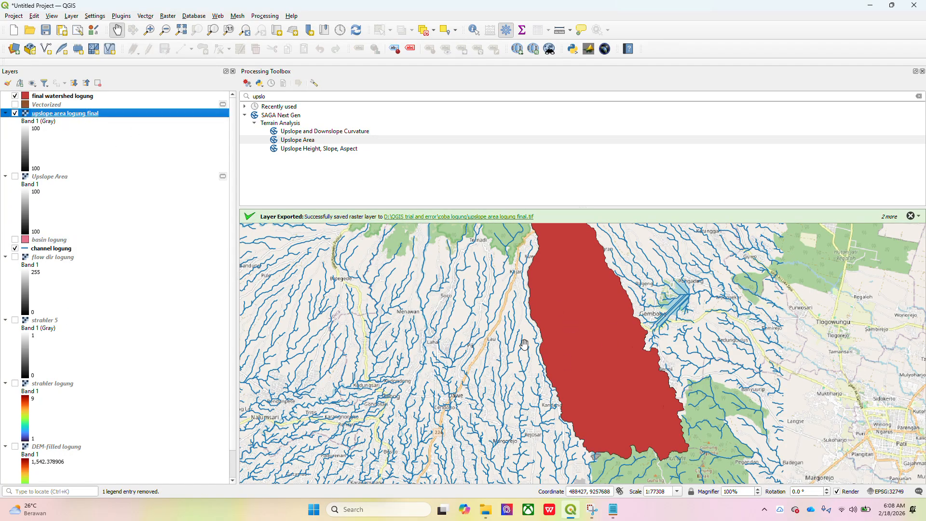
scroll(525, 342, "down", 1)
scroll(525, 343, "down", 2)
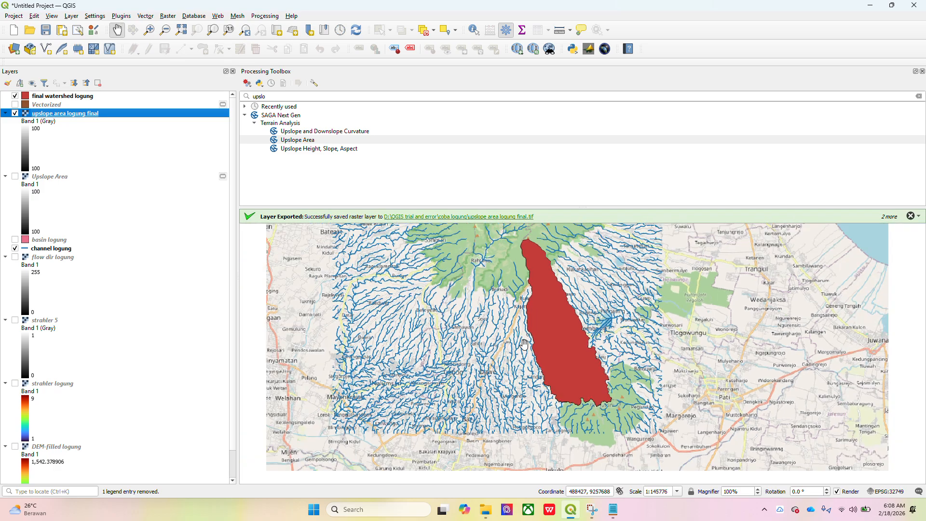